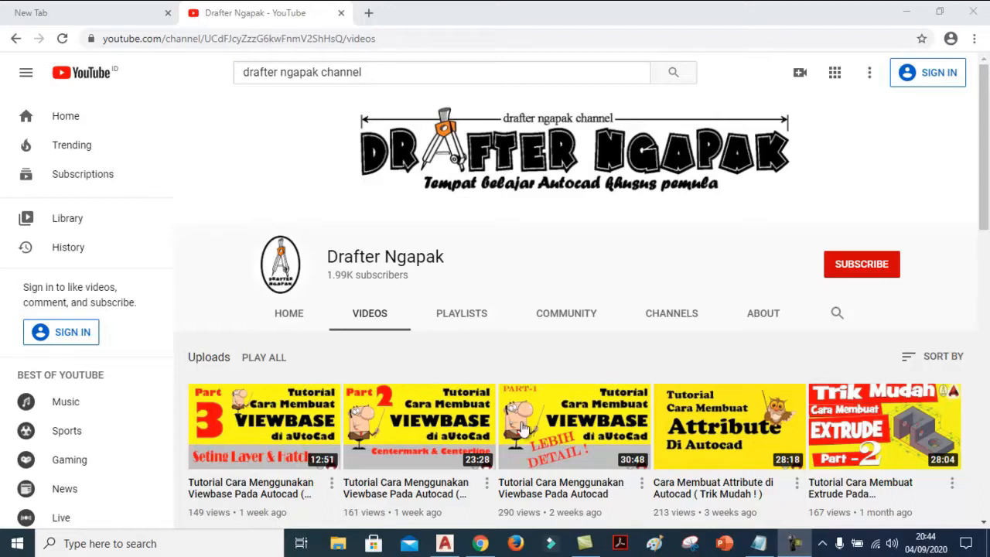
- Switch to the Viewbase drawing in AutoCAD, review the Detail and Section view types available for view A-A, and clear the selection
click(450, 548)
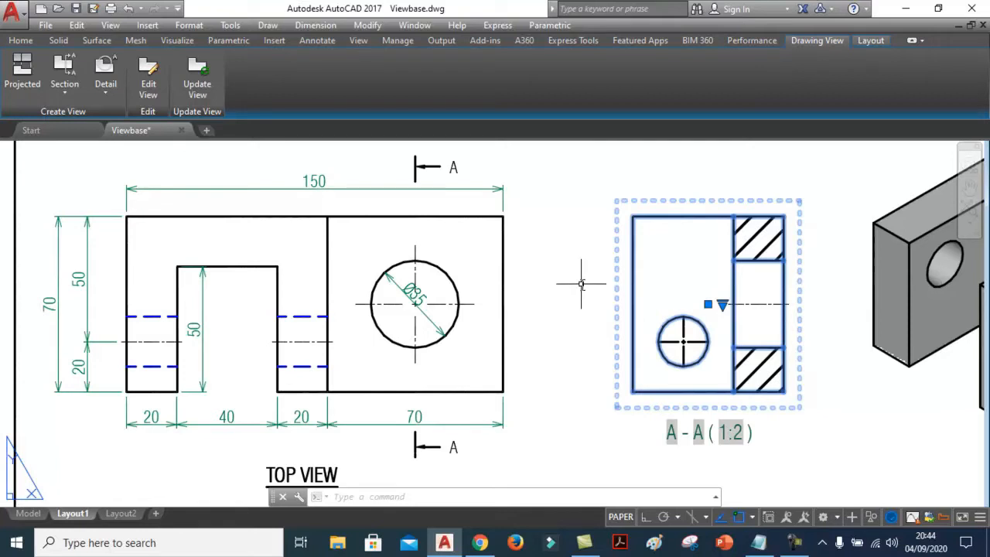
click(106, 91)
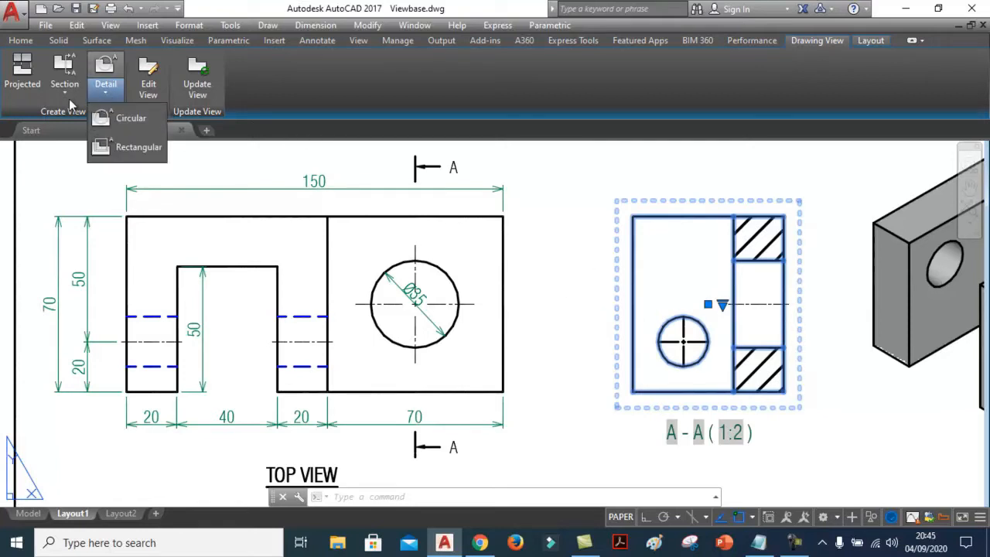
click(68, 94)
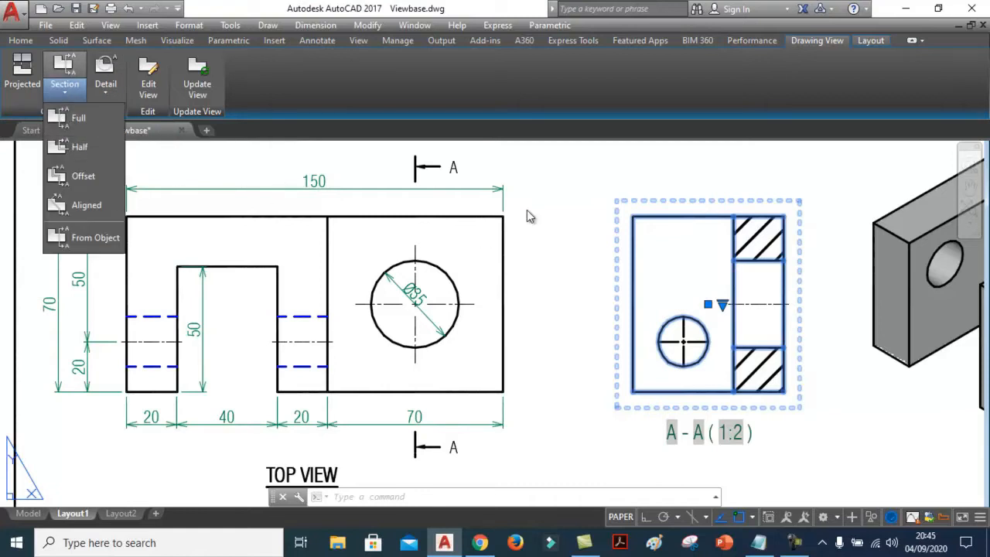
click(558, 177)
middle_drag(487, 181, 442, 191)
scroll(446, 197, down, 3)
scroll(471, 227, up, 2)
key(Escape)
middle_drag(618, 235, 594, 234)
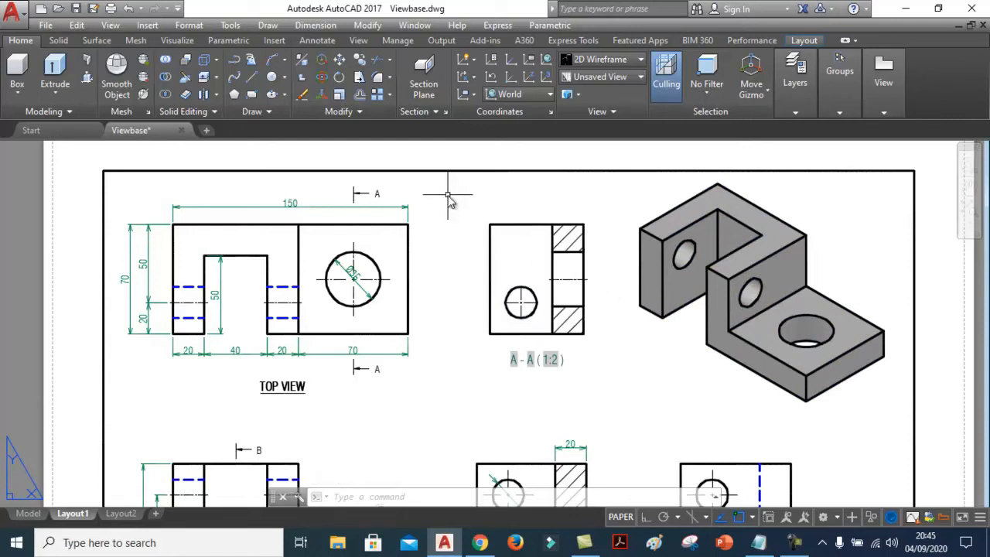
- Examine the section arrows and A identifiers on the top view together with section view A-A and its label
middle_drag(276, 150, 395, 159)
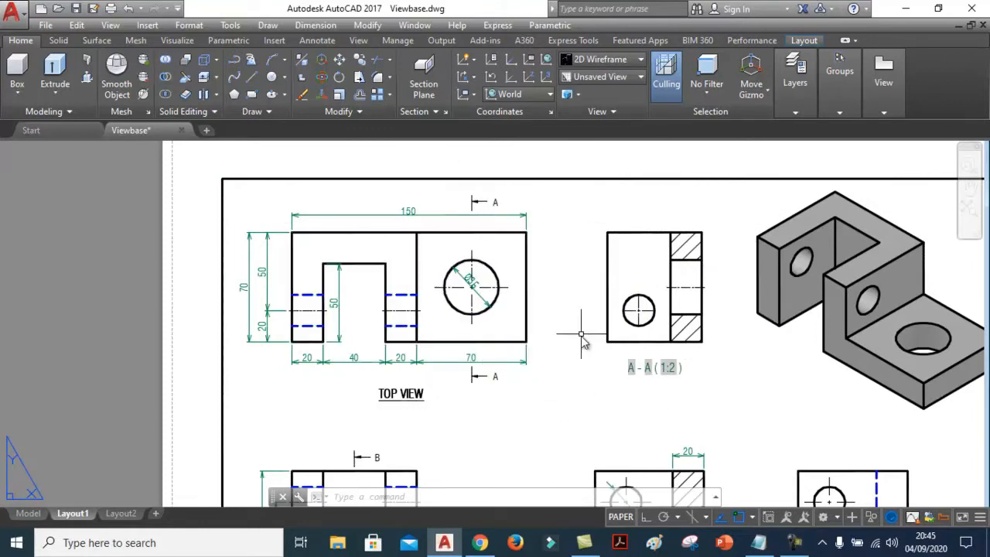
middle_drag(584, 344, 486, 341)
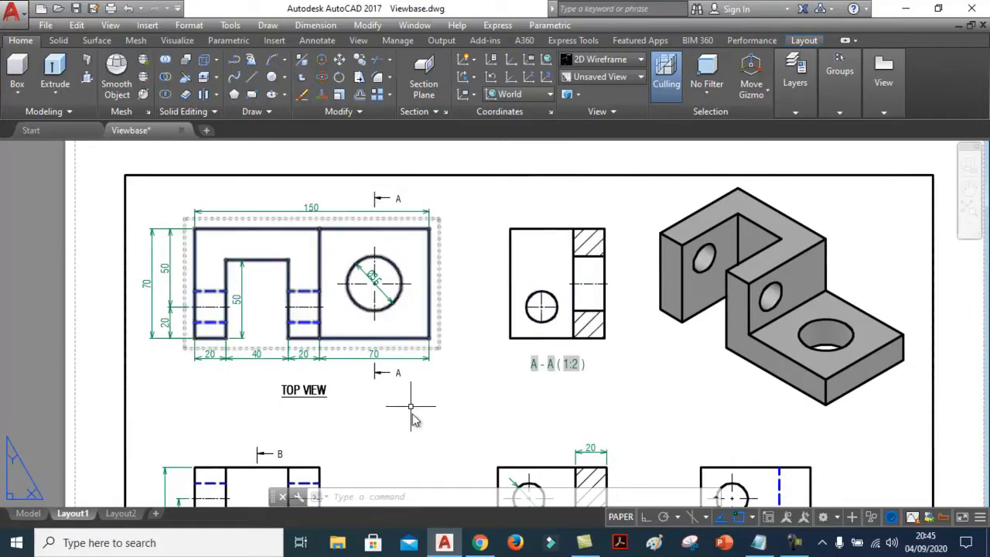
scroll(437, 264, up, 2)
middle_drag(509, 267, 510, 273)
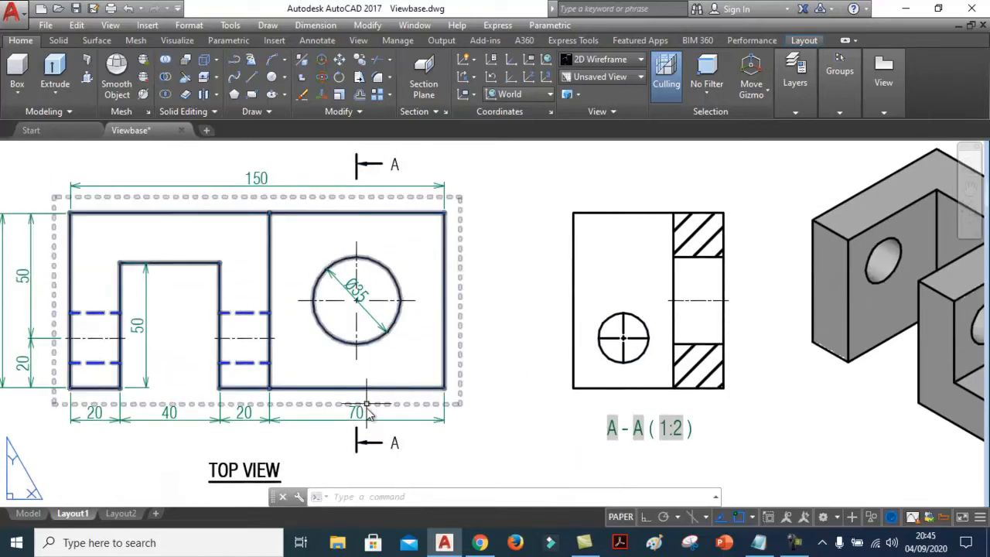
middle_drag(478, 209, 474, 216)
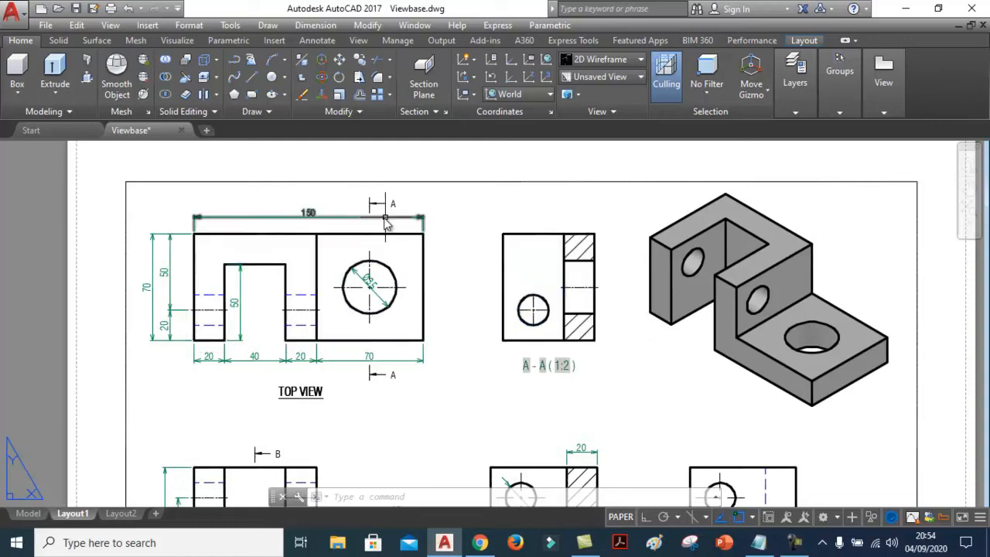
scroll(371, 205, up, 5)
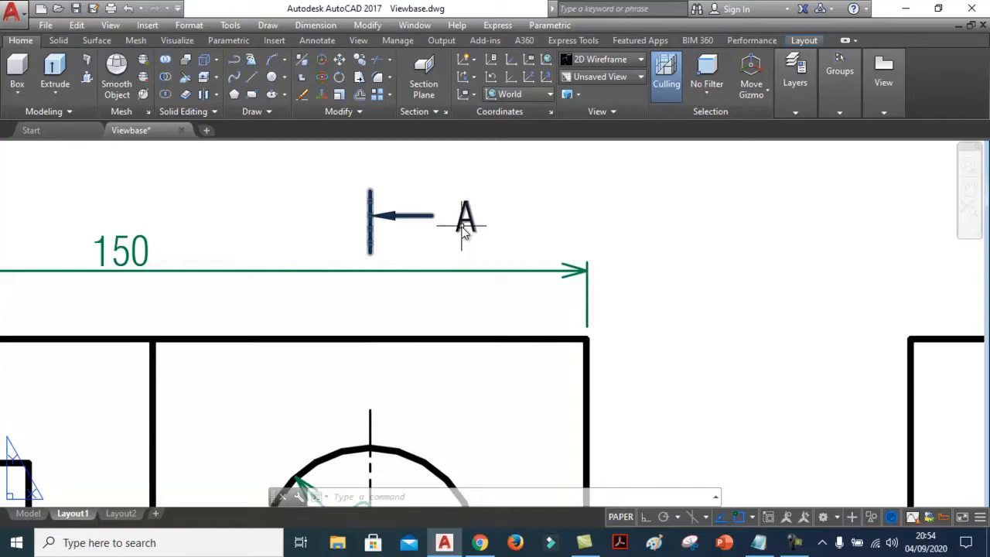
scroll(447, 216, down, 4)
scroll(441, 220, down, 5)
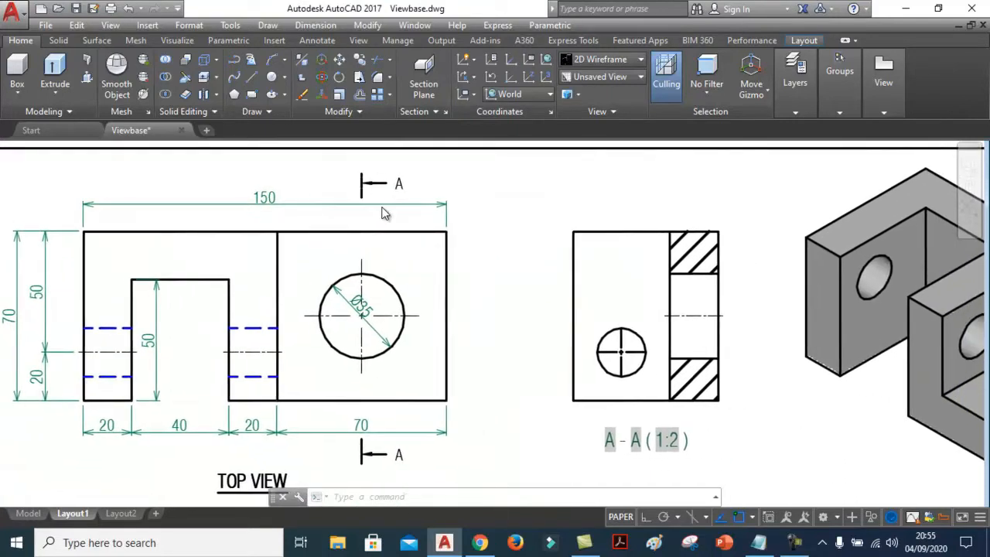
scroll(390, 213, up, 2)
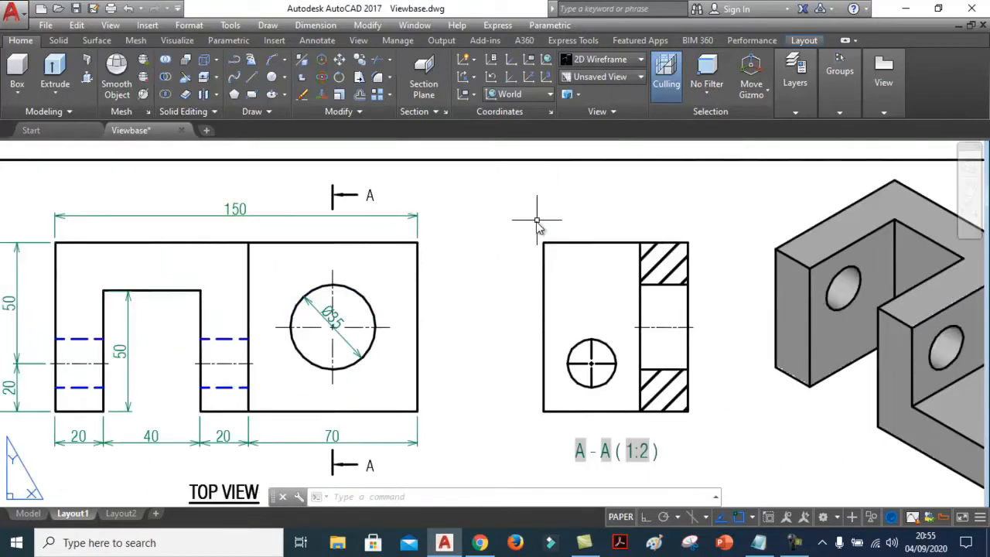
middle_drag(509, 249, 503, 221)
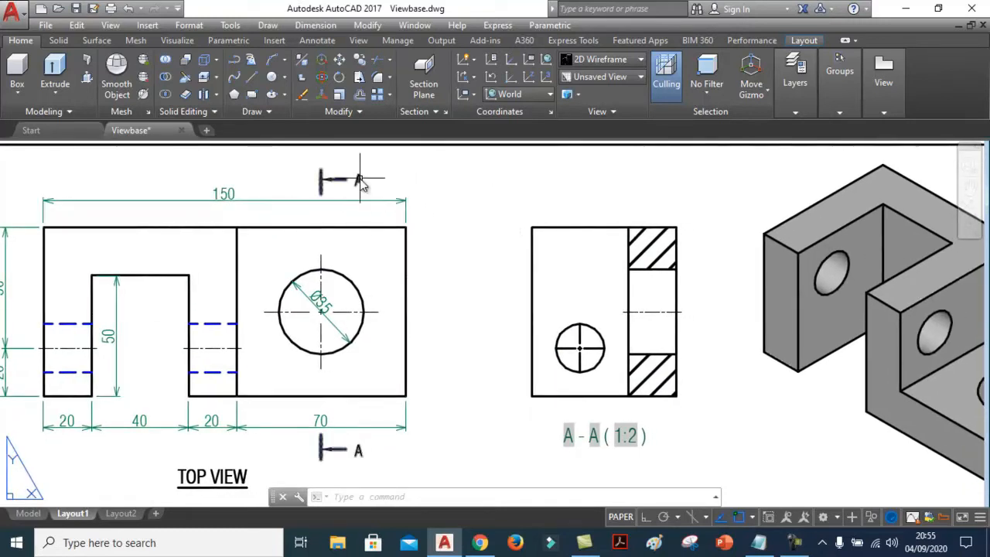
scroll(352, 186, up, 2)
scroll(367, 189, up, 2)
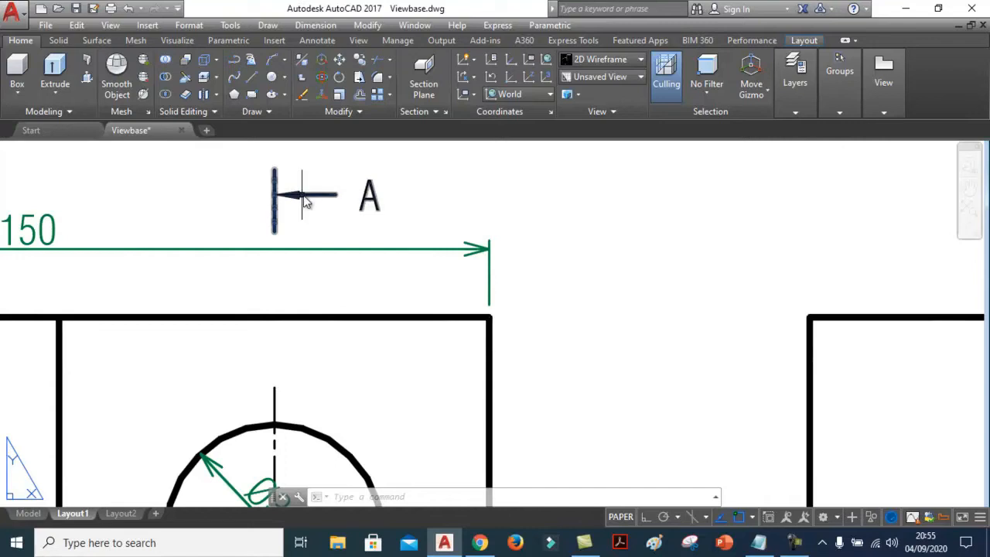
scroll(296, 199, down, 2)
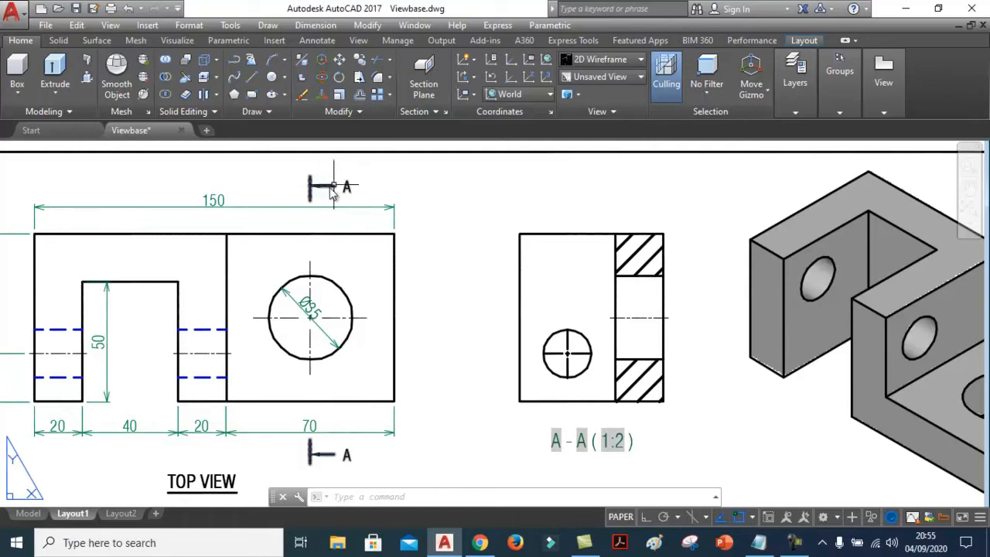
scroll(335, 185, up, 6)
scroll(325, 194, down, 6)
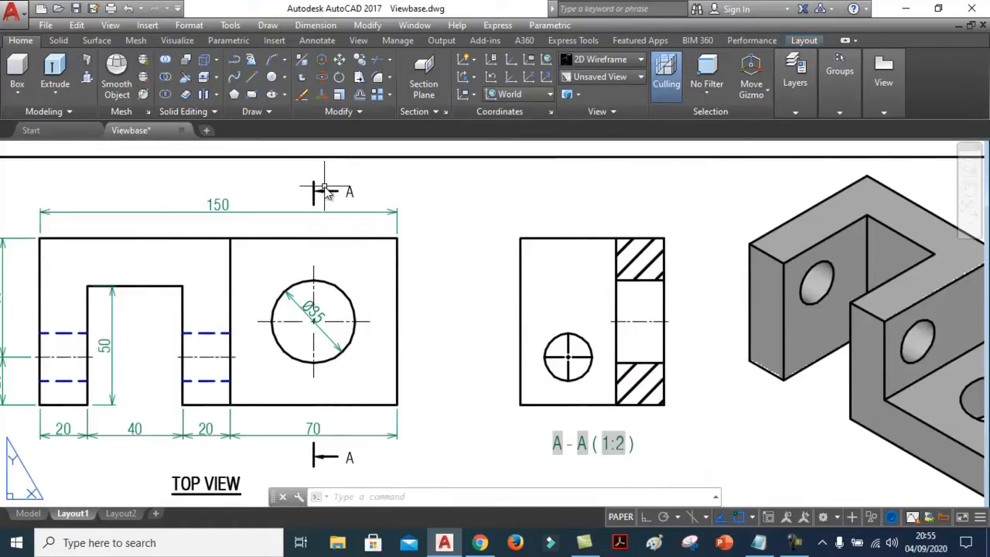
mouse_move(348, 239)
middle_down()
mouse_move(345, 222)
mouse_move(335, 231)
middle_up()
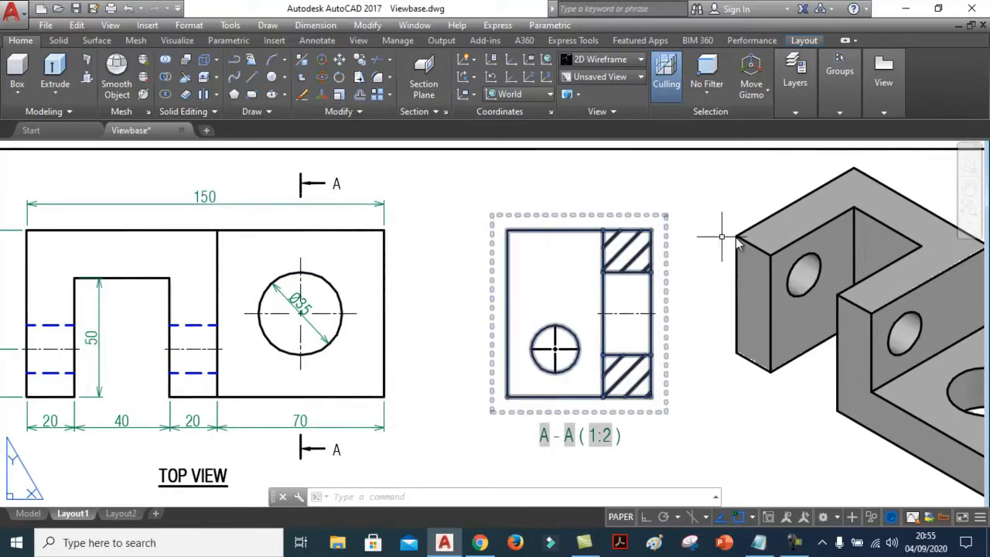
- Open the Section View Style Manager, place it beside the top view, preview the Imperial24 style and reselect Metric50
scroll(458, 222, down, 5)
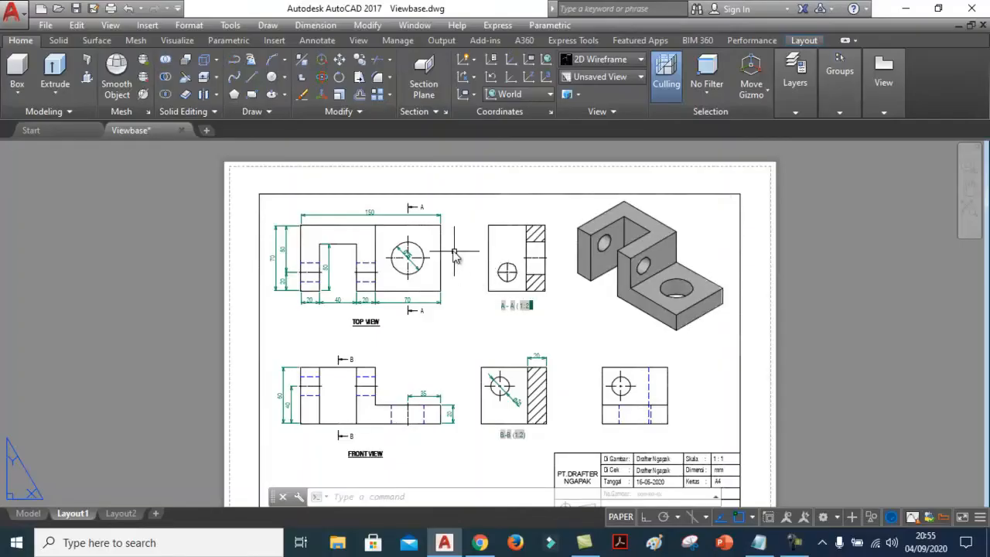
scroll(426, 224, down, 2)
scroll(429, 155, up, 2)
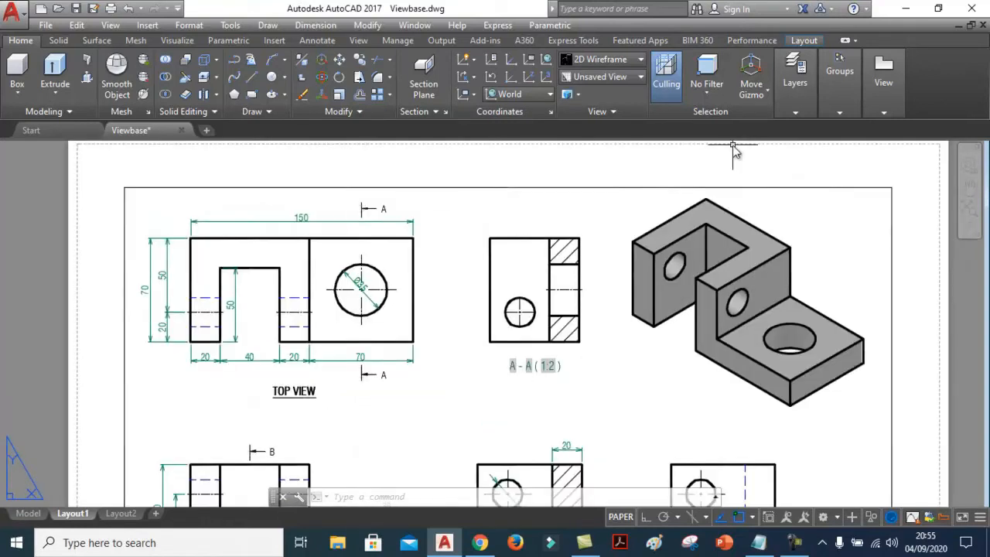
mouse_move(883, 117)
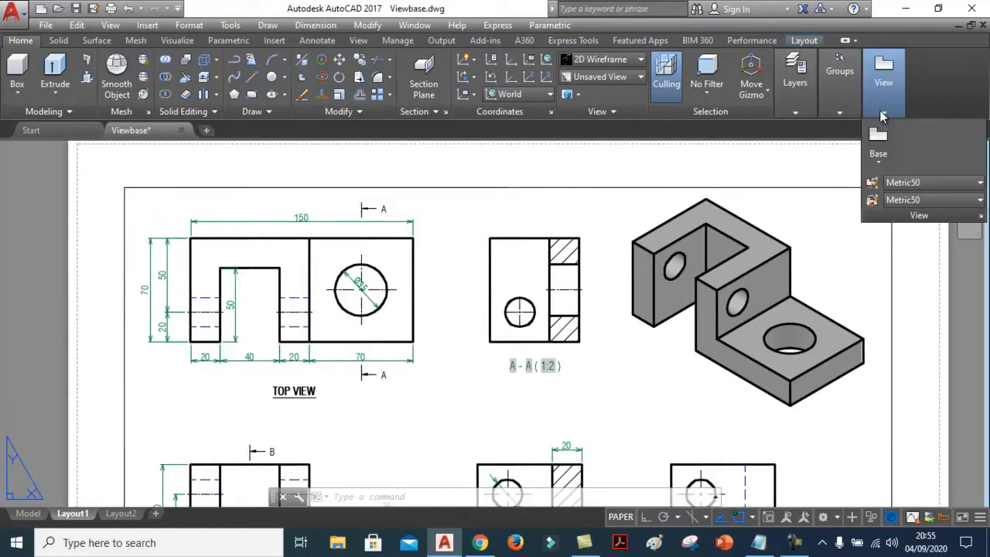
scroll(374, 231, up, 3)
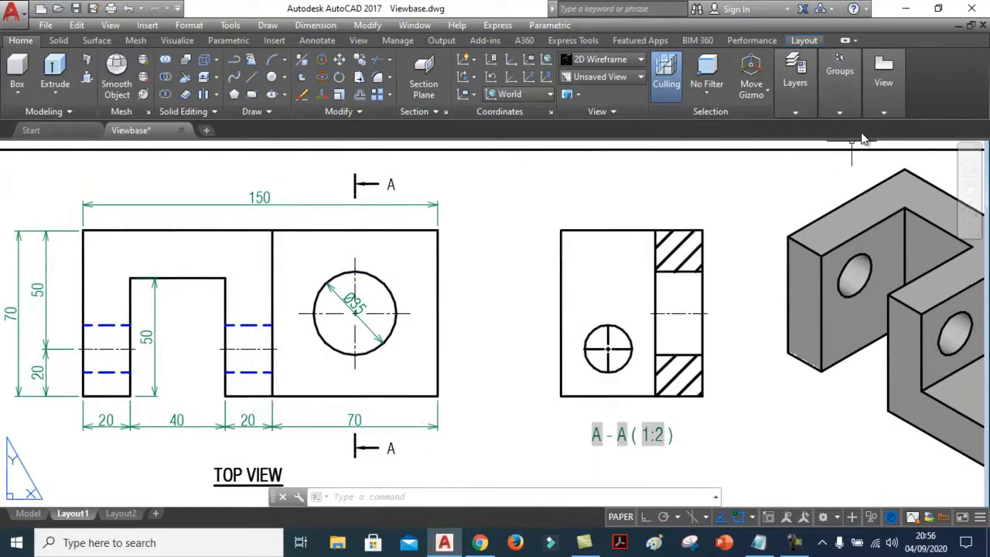
mouse_move(887, 86)
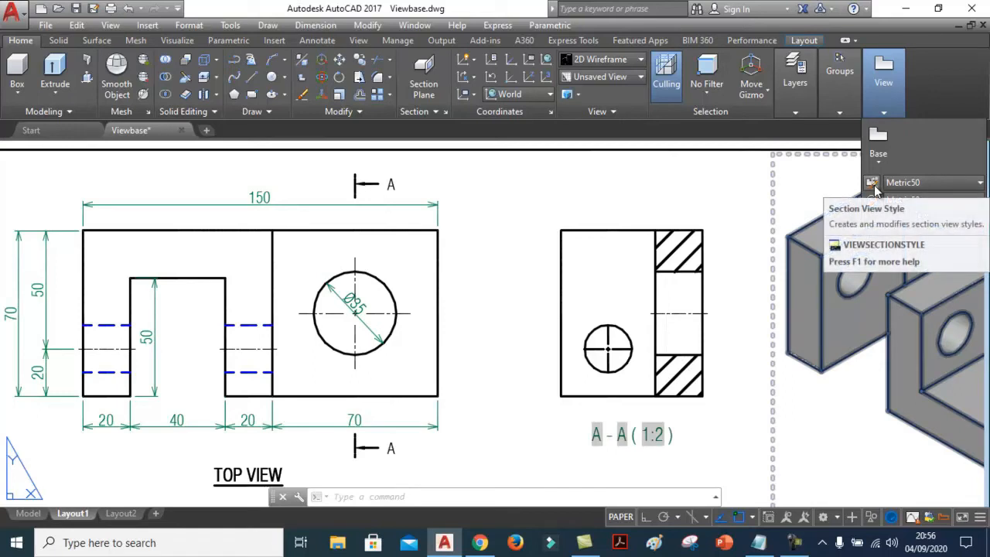
click(872, 183)
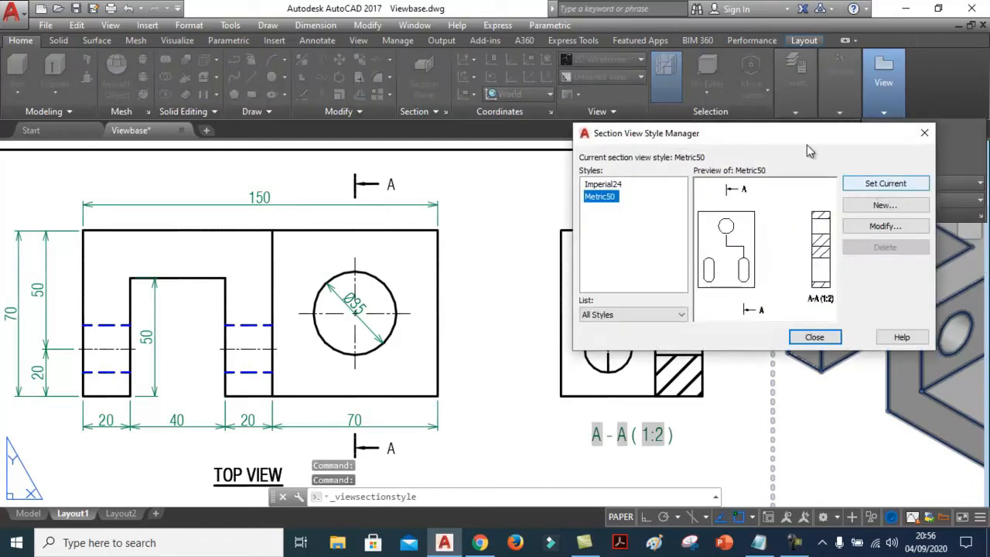
drag(781, 137, 641, 167)
drag(630, 172, 636, 163)
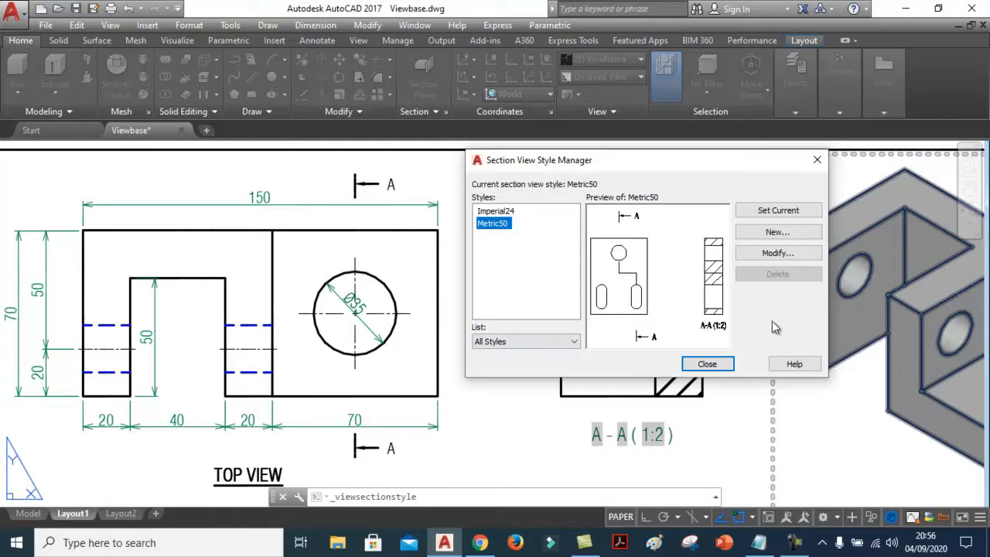
drag(628, 158, 631, 180)
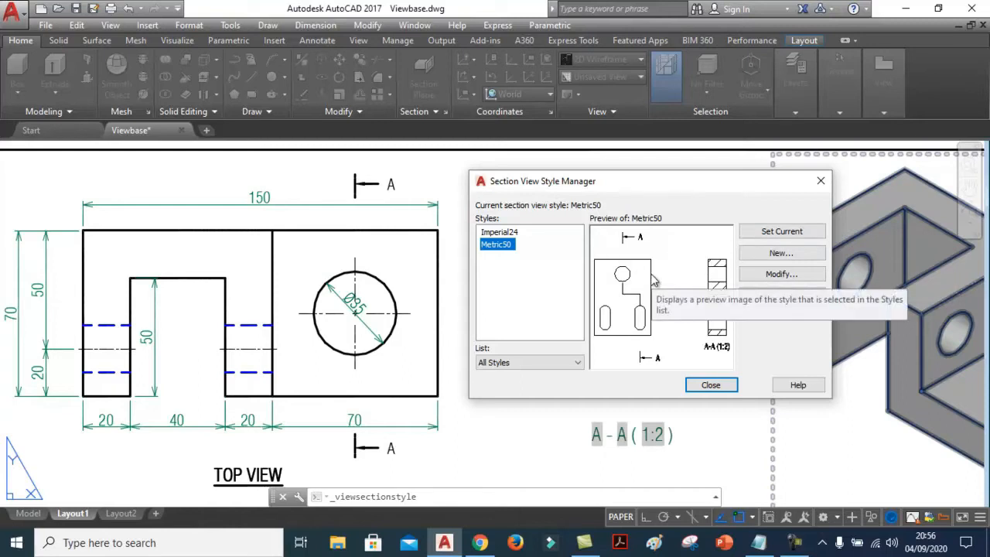
drag(608, 185, 637, 177)
click(533, 225)
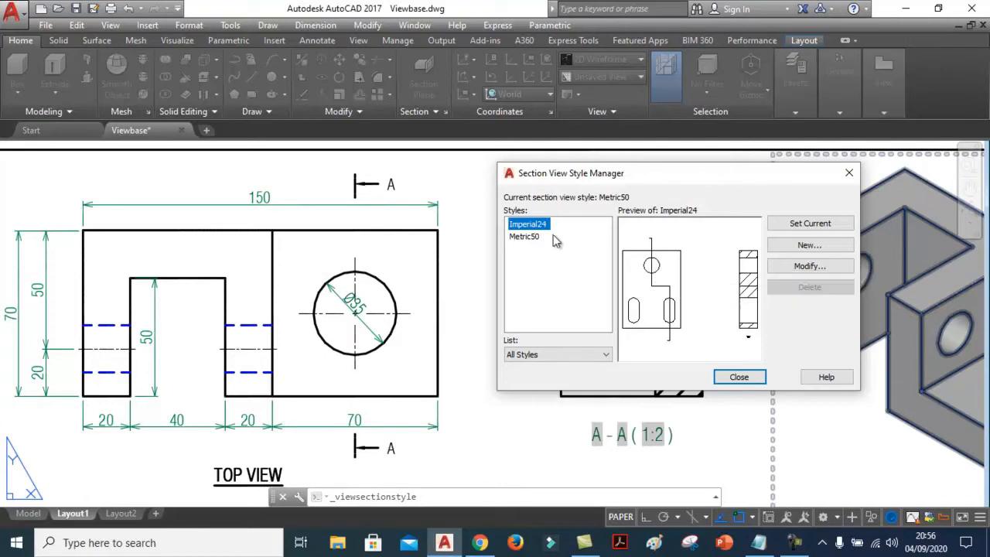
click(530, 238)
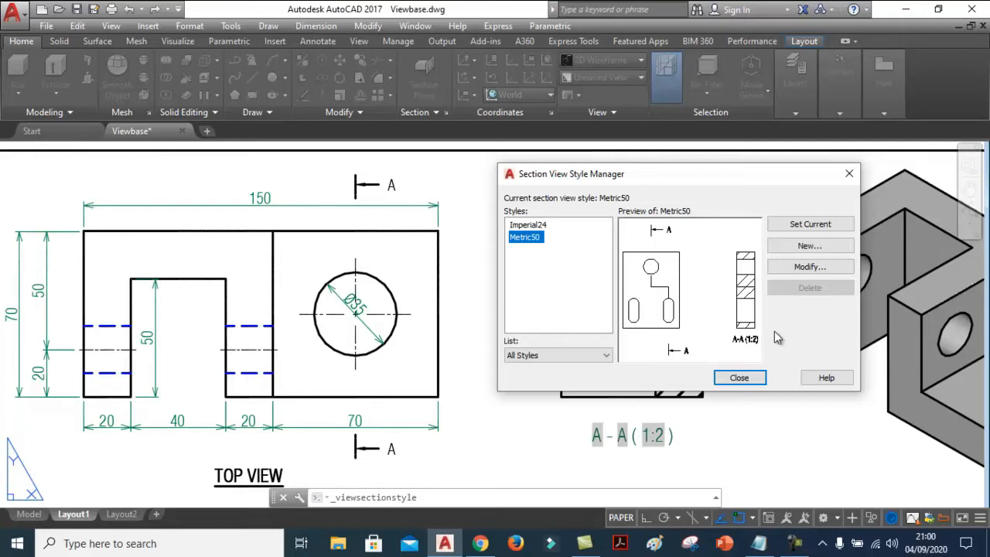
click(786, 267)
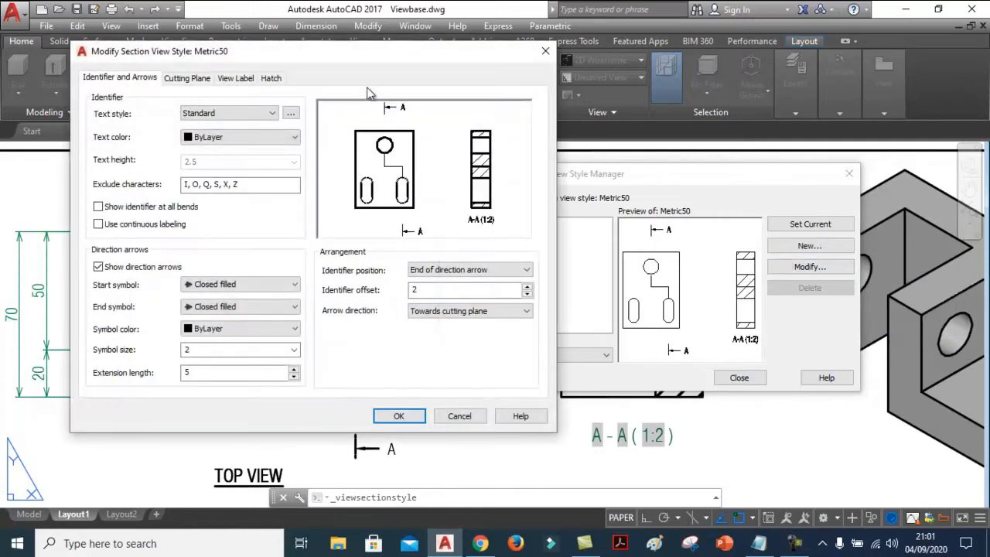
drag(343, 59, 871, 107)
mouse_move(714, 104)
mouse_down()
mouse_move(747, 116)
mouse_move(723, 121)
mouse_up()
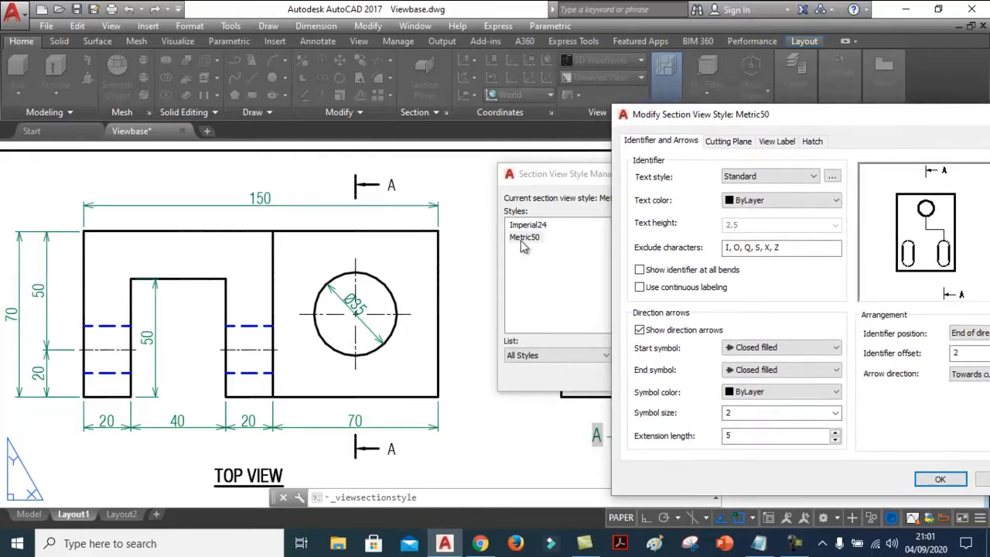
drag(666, 116, 296, 145)
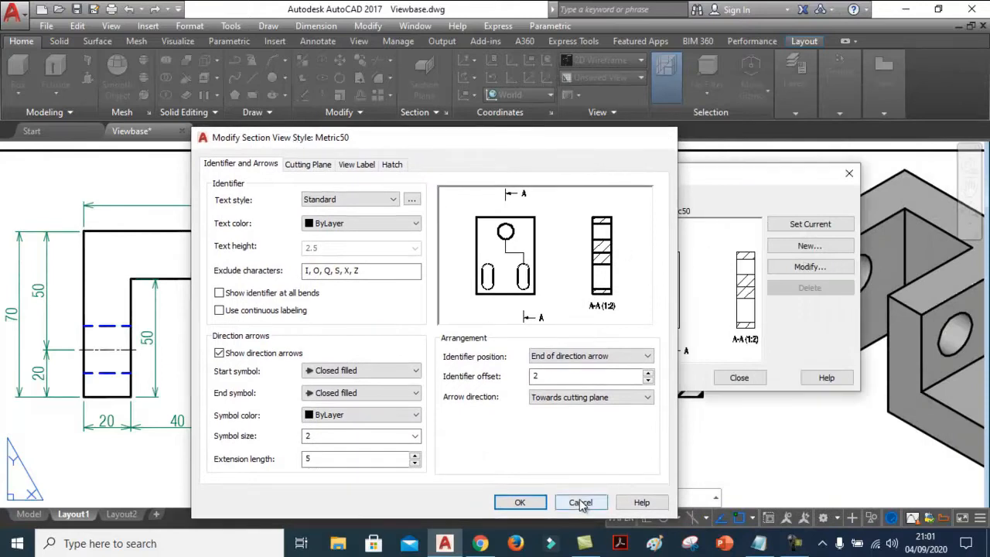
click(581, 502)
- Open the Metric50 section view style for modification and place its dialog beside the top view
click(809, 268)
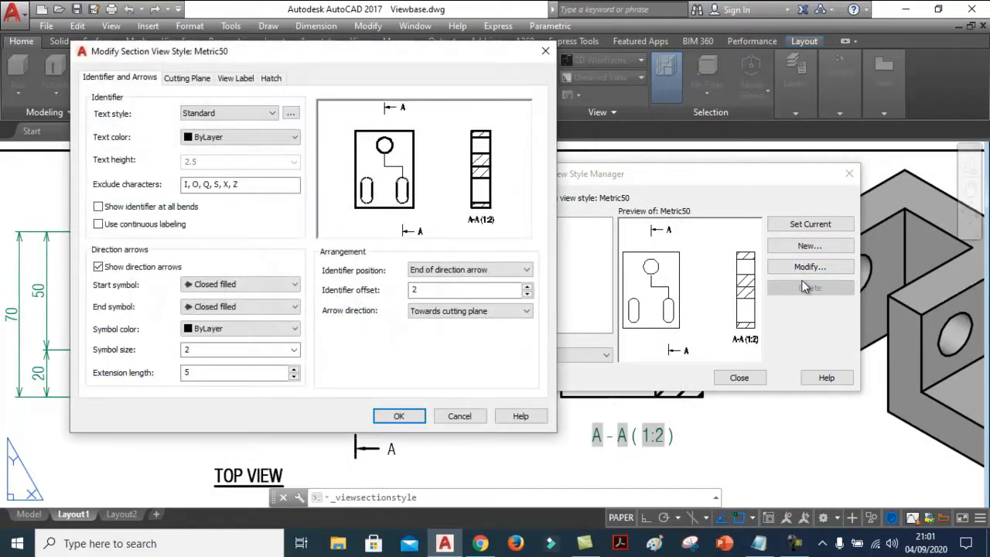
mouse_move(325, 41)
mouse_down()
mouse_move(334, 61)
mouse_move(424, 107)
mouse_move(830, 104)
mouse_move(810, 107)
mouse_move(786, 88)
mouse_move(773, 90)
mouse_move(784, 98)
mouse_move(734, 101)
mouse_up()
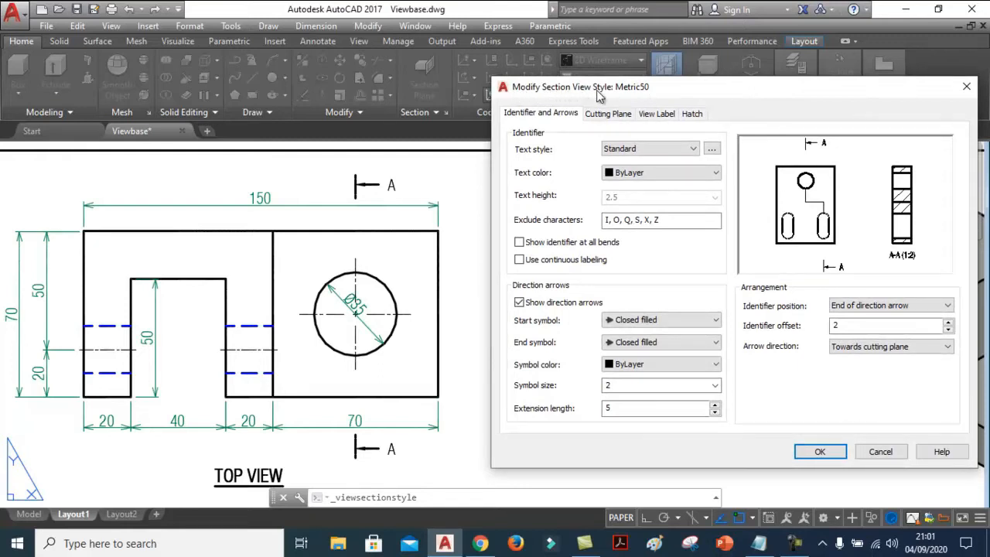
drag(705, 86, 769, 95)
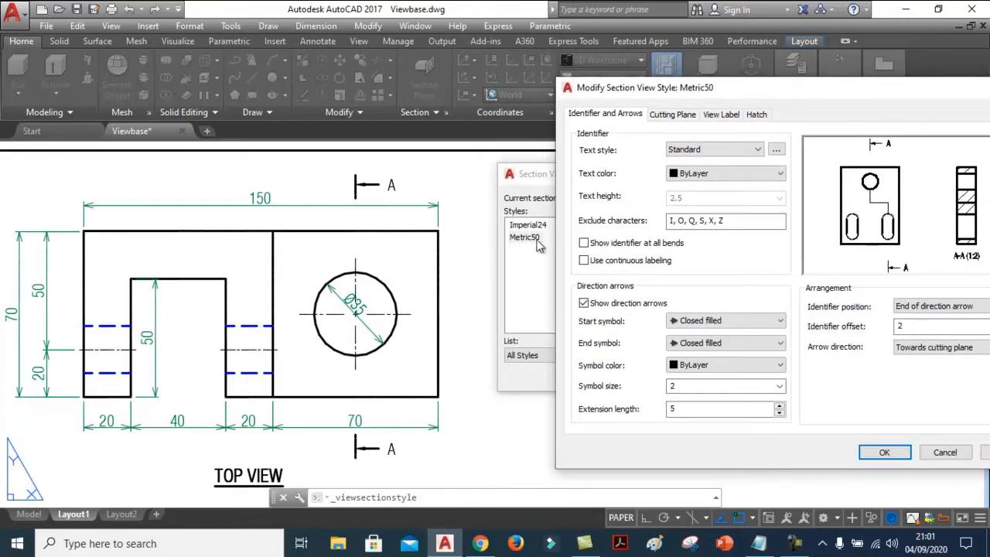
drag(680, 87, 656, 62)
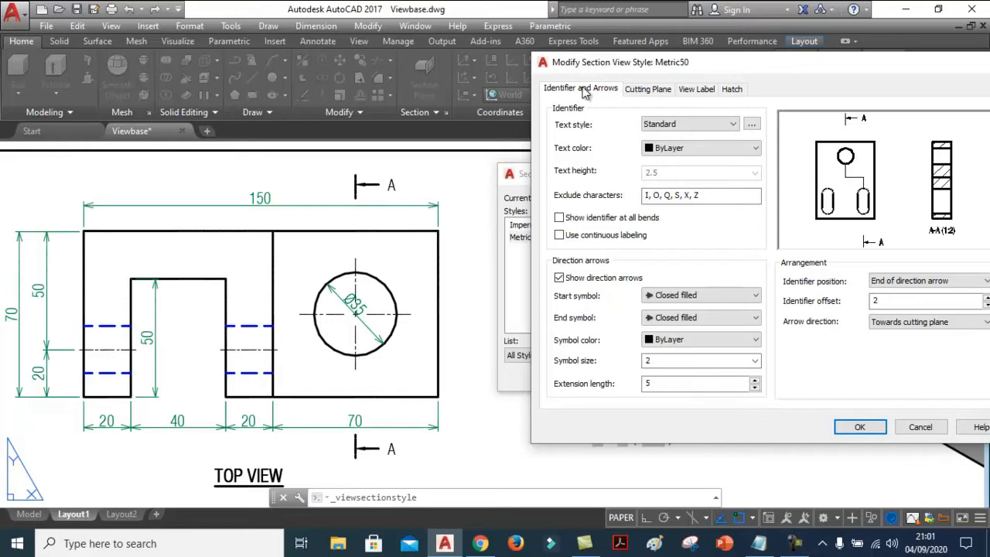
- Review the Cutting Plane, View Label and Hatch settings of the Metric50 style and return to Identifier and Arrows
click(645, 89)
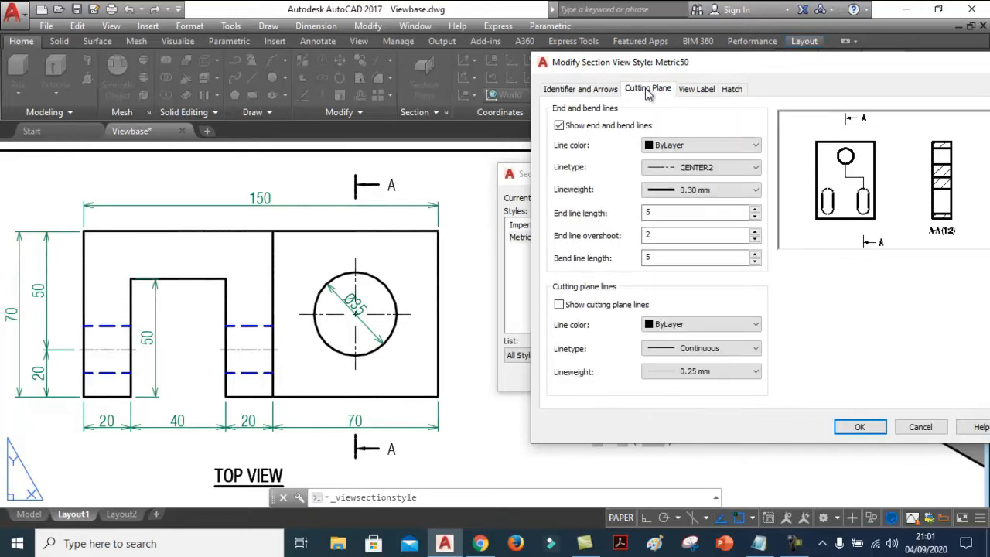
click(702, 91)
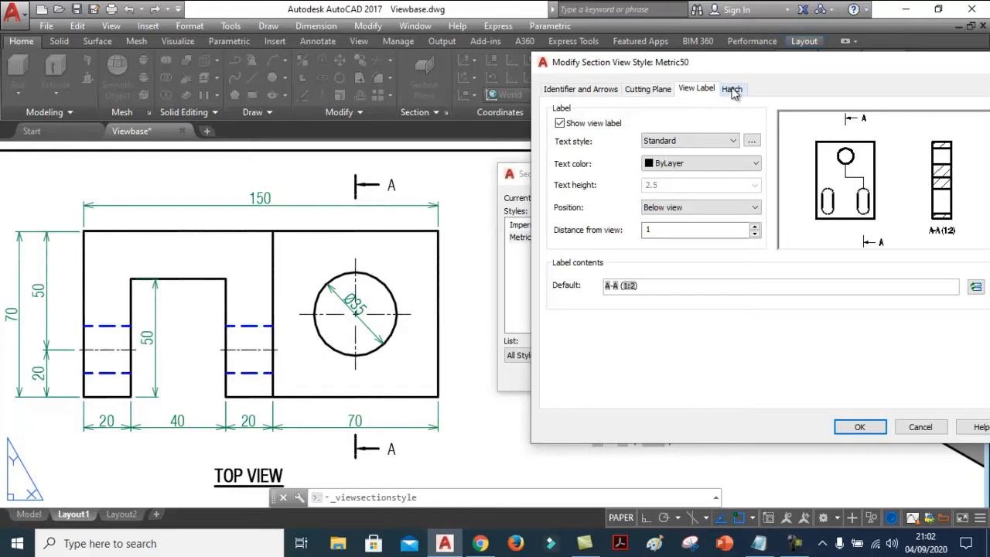
click(731, 89)
click(598, 90)
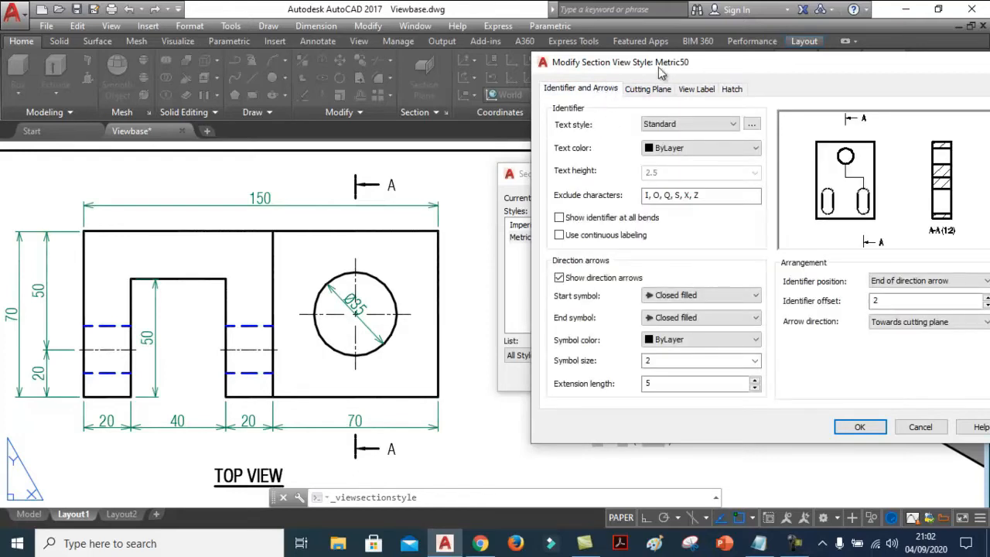
drag(677, 67, 662, 75)
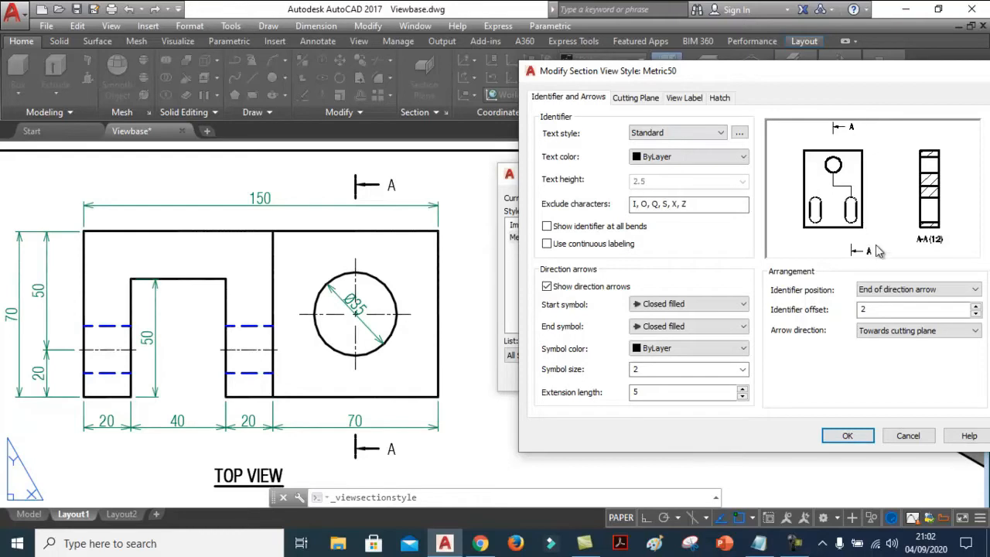
- Set the height of the identifier's Standard text style to 5 and apply it
click(740, 136)
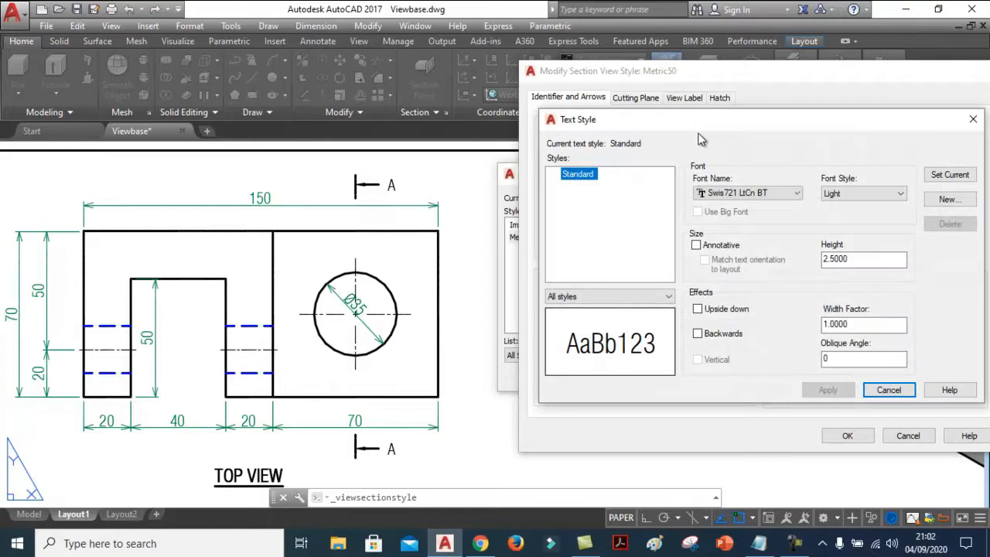
double_click(858, 258)
text(5)
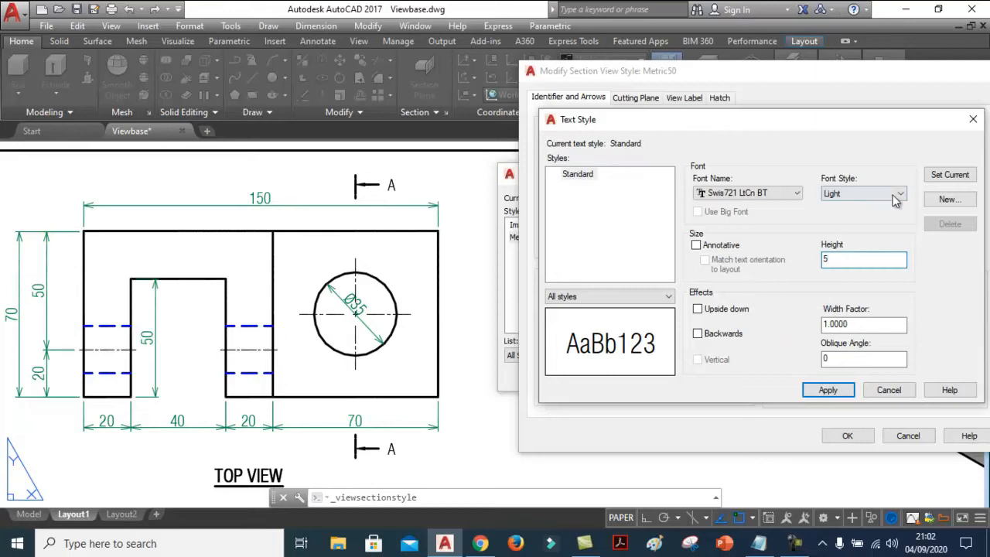
click(826, 389)
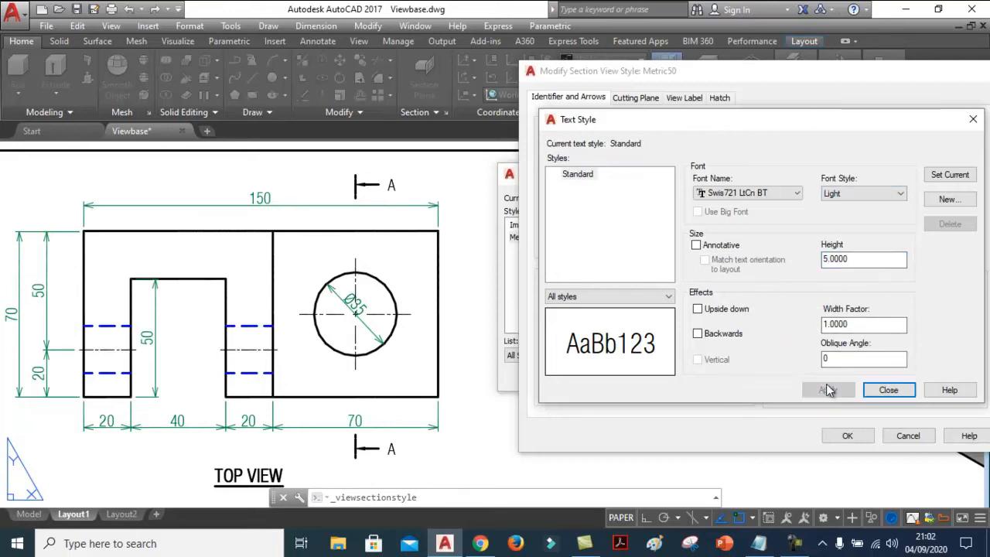
click(889, 391)
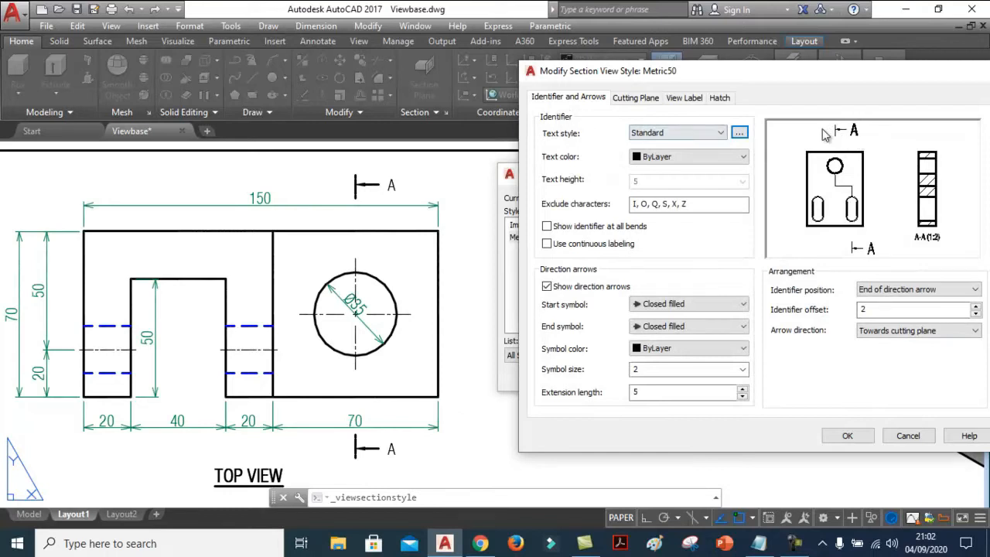
- Restore the height of the identifier's Standard text style to 2.5 and apply it
click(739, 133)
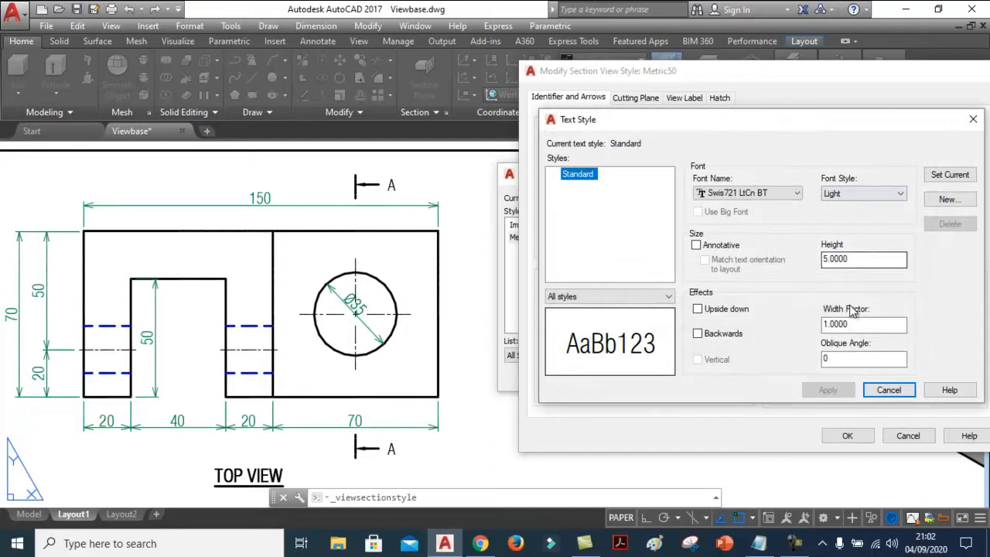
double_click(858, 259)
text(2.5)
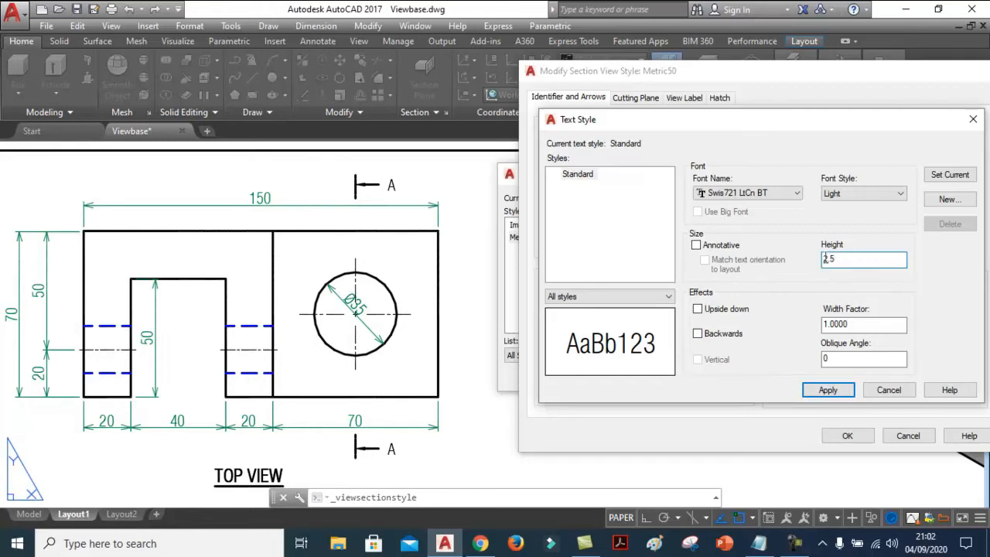
click(829, 390)
click(886, 389)
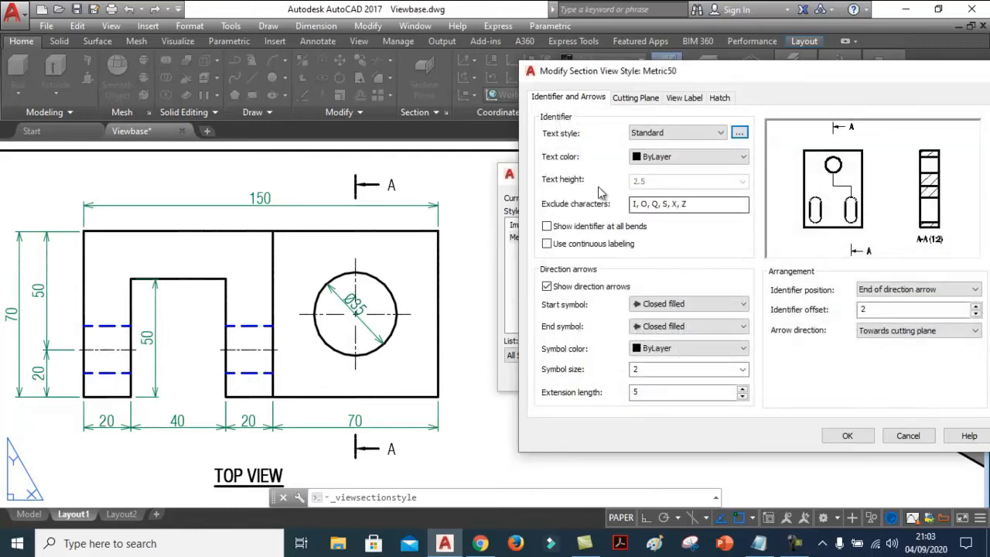
- Set the section identifier's text color to Red
click(677, 164)
click(656, 187)
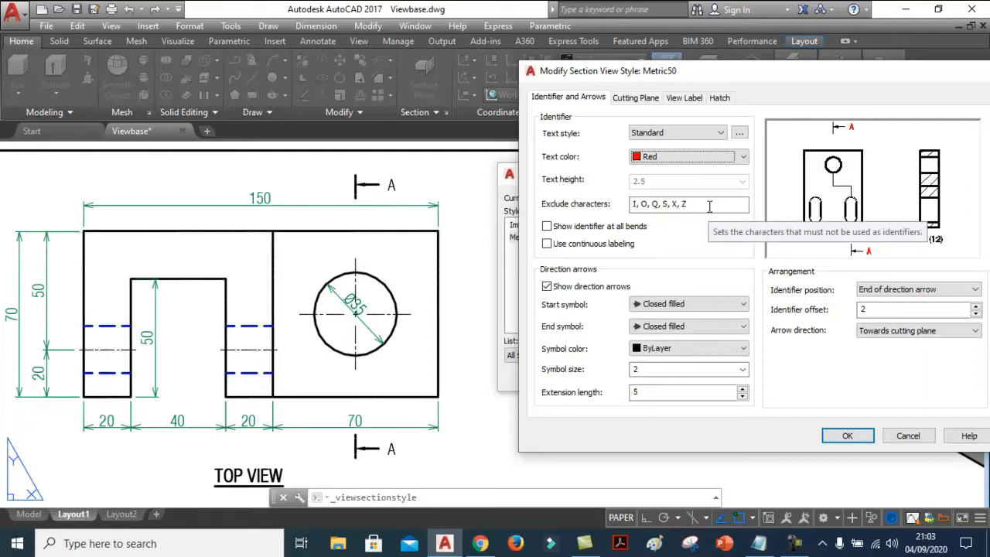
- Preview identifiers at all bends, continuous labeling and hidden direction arrows one by one, reverting each option
click(546, 226)
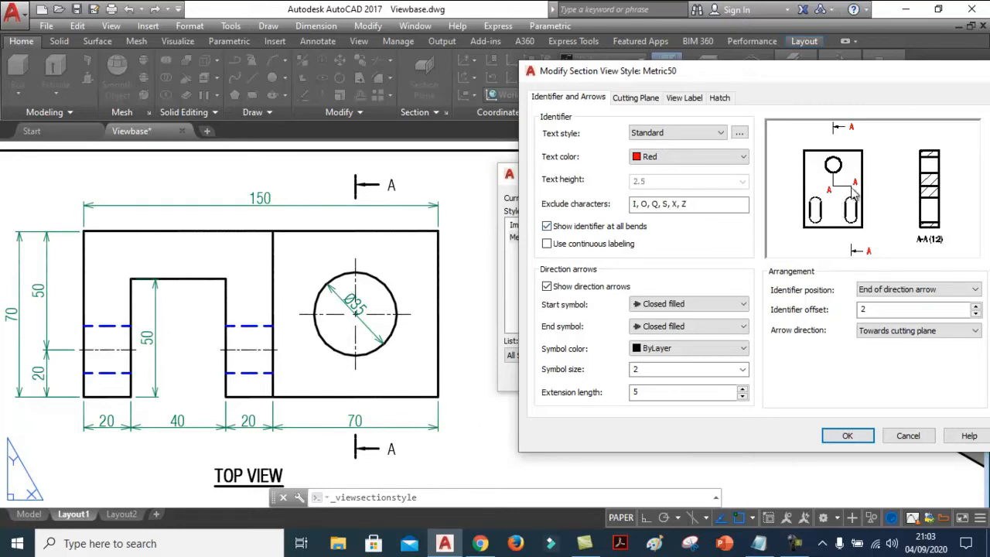
click(548, 228)
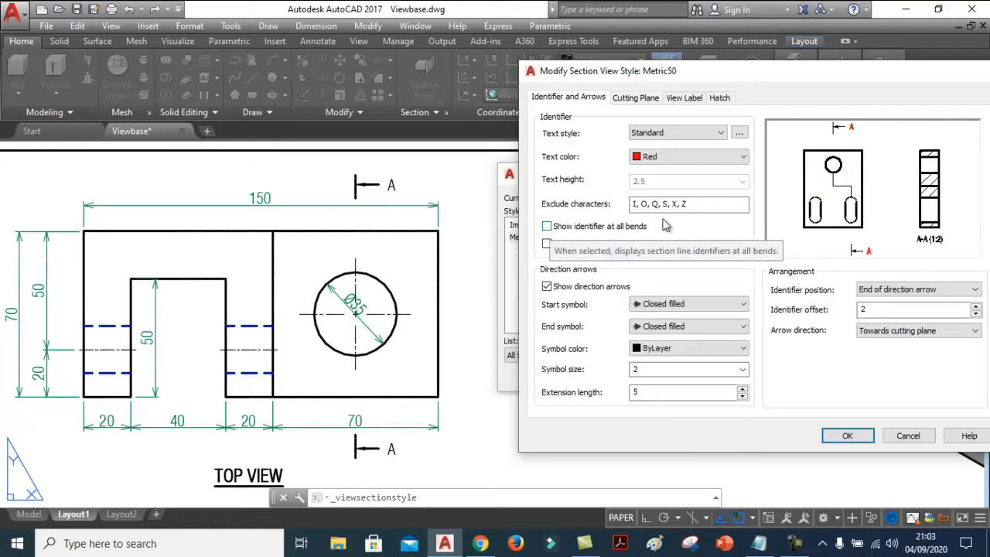
click(547, 246)
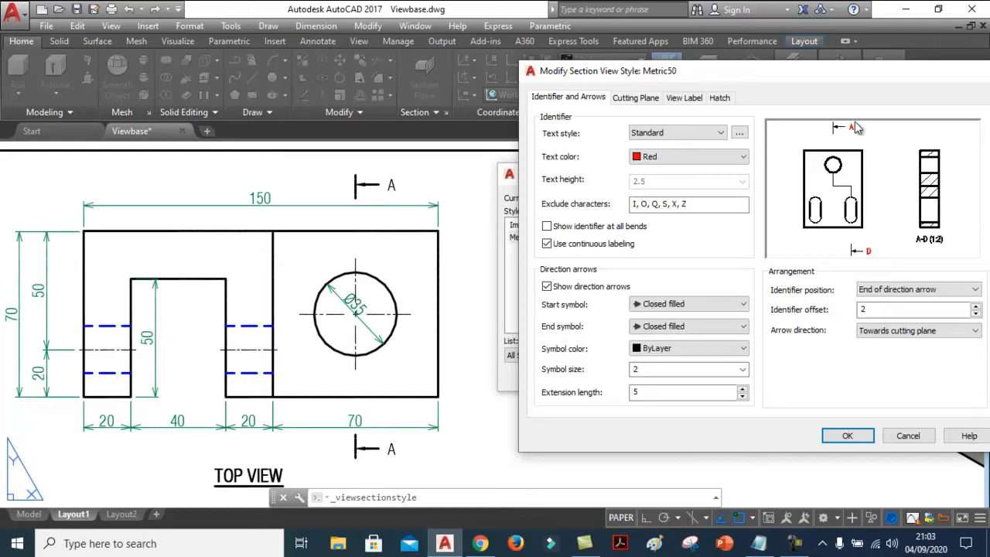
click(548, 244)
click(549, 291)
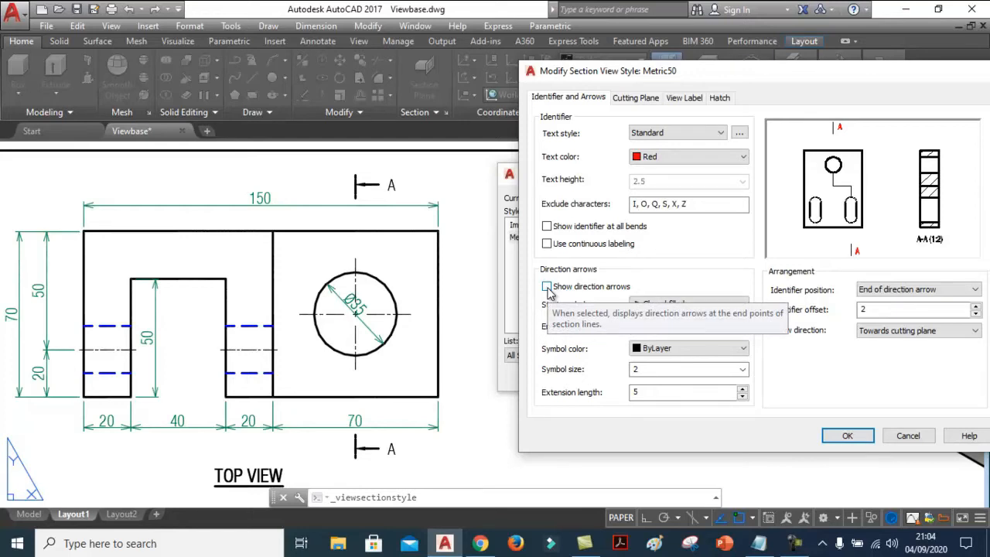
click(548, 290)
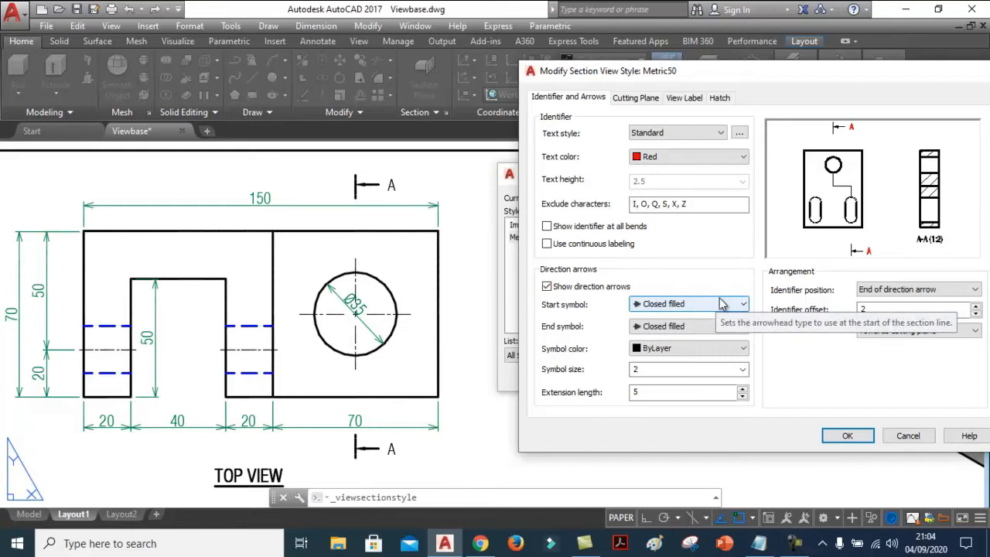
- Set the direction arrows' start and end symbols to Right angle and their symbol color to Red
click(721, 303)
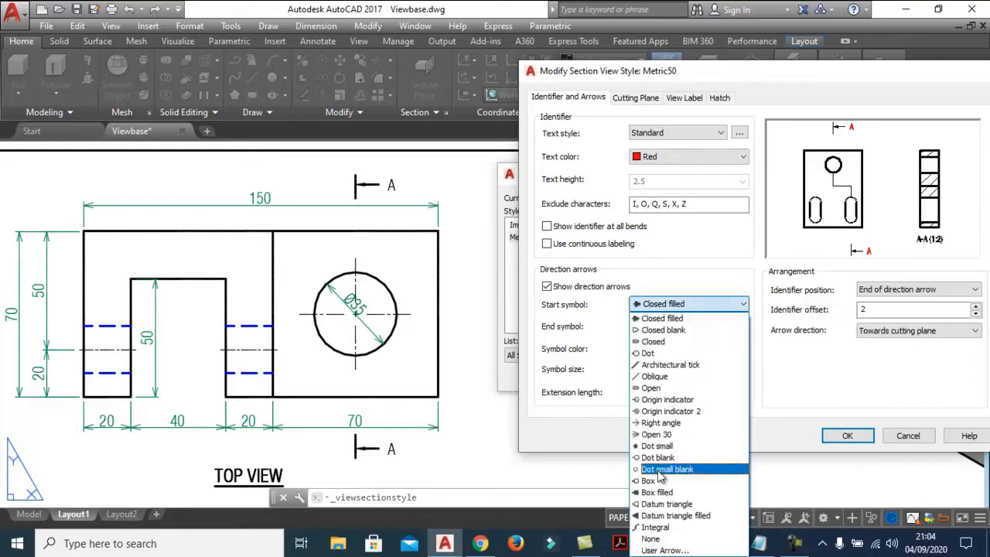
click(665, 423)
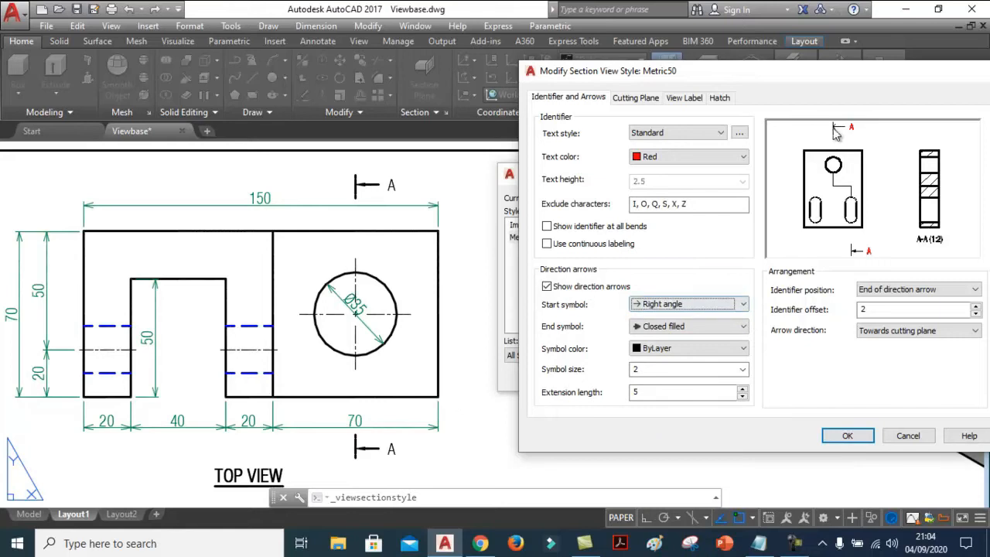
click(665, 327)
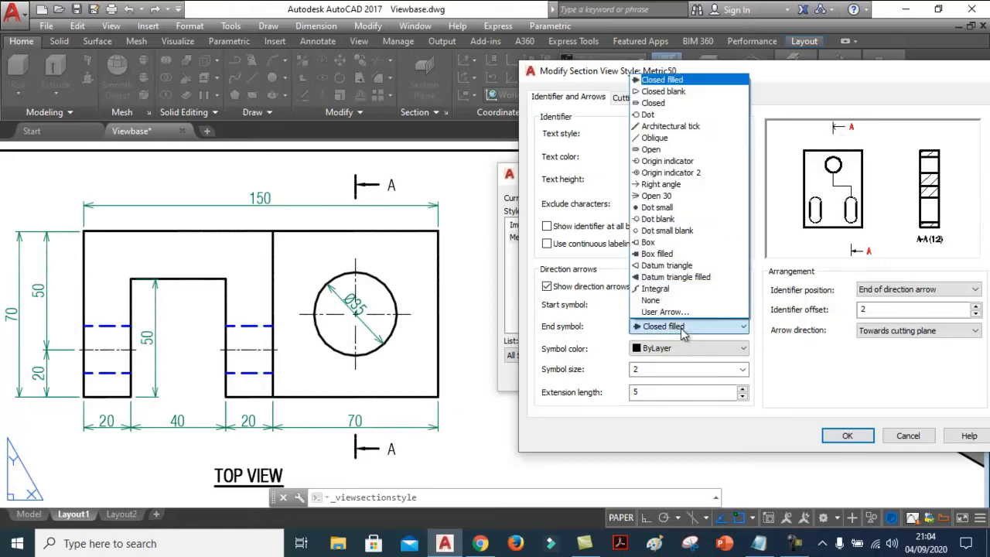
click(659, 186)
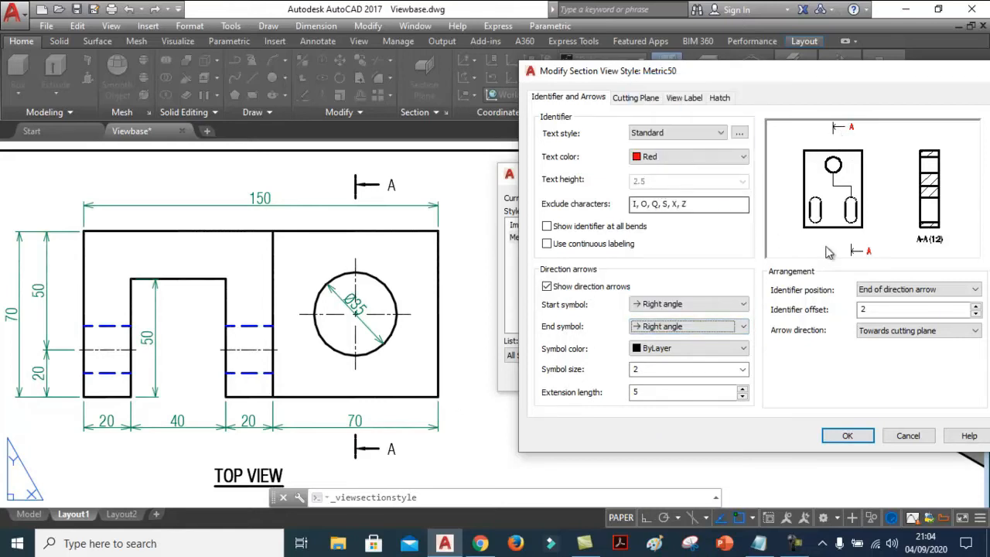
click(680, 349)
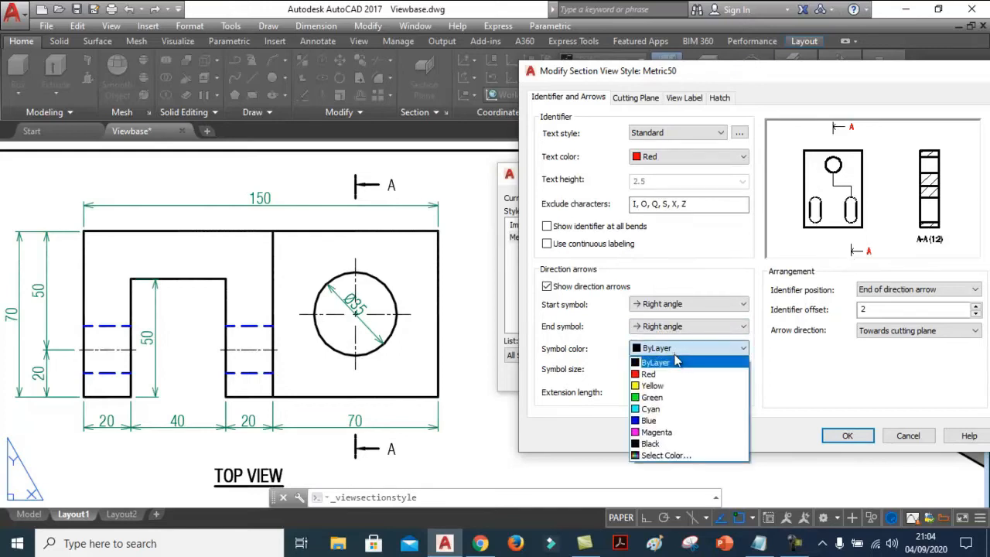
click(651, 375)
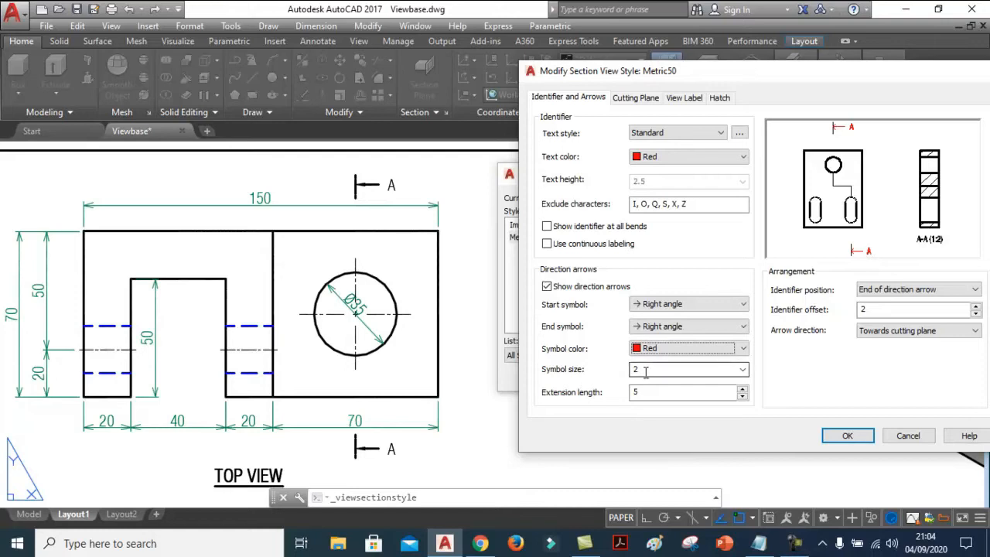
- Preview a direction arrow symbol size of 5 and set it back to 2
drag(648, 372, 626, 374)
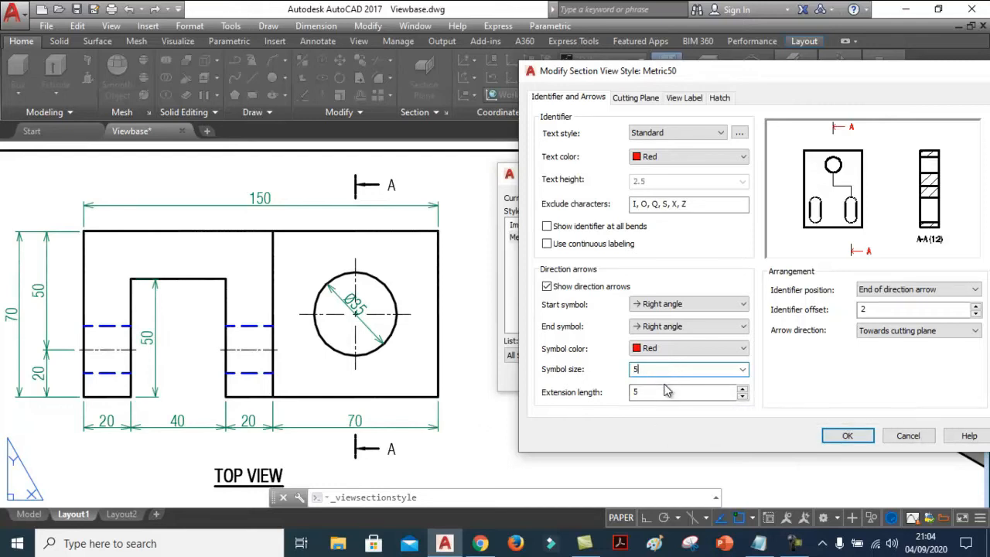
drag(648, 371, 610, 381)
text(2)
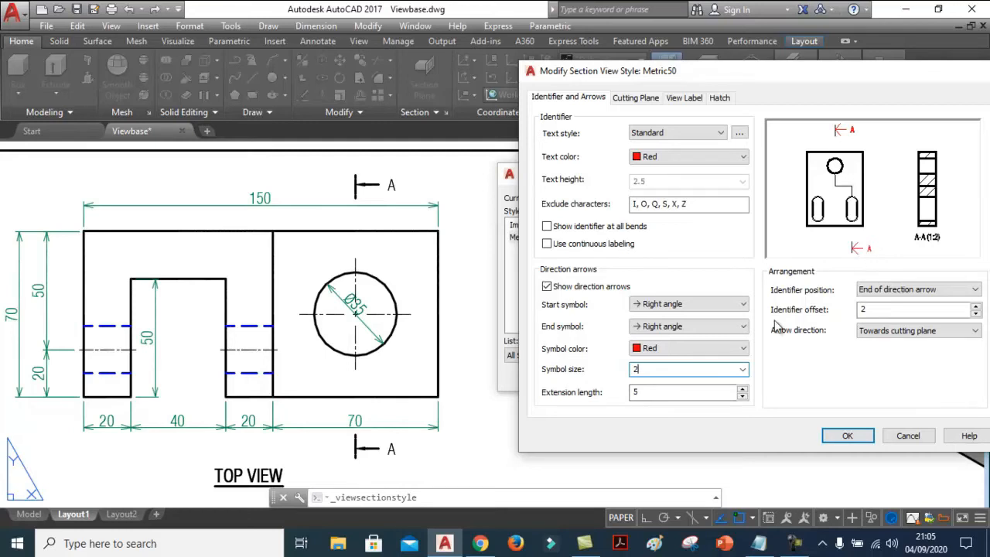
- Preview a direction arrow extension length of 50 and set it back to 5
drag(649, 393, 589, 394)
click(648, 394)
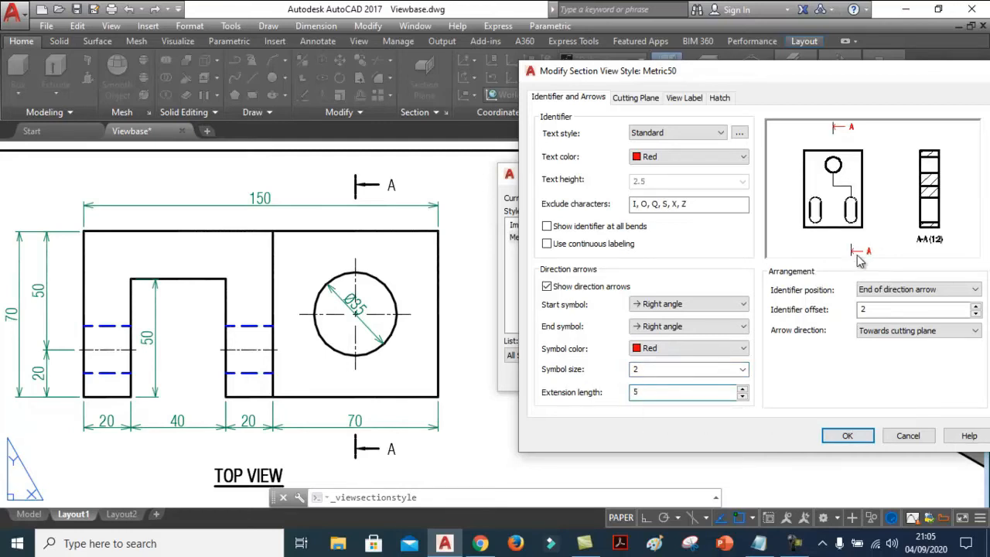
text(0)
key(shift+Tab)
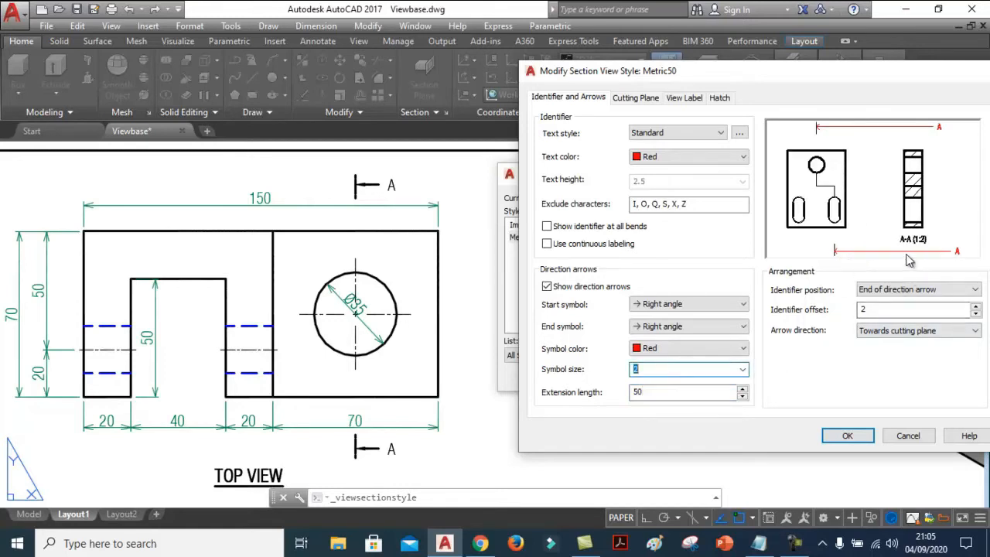
click(659, 391)
key(BackSpace)
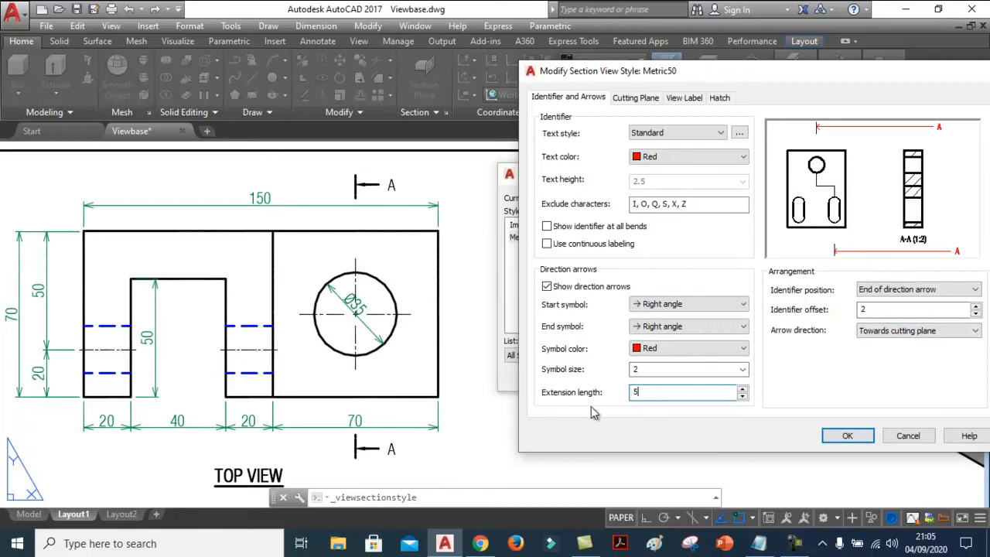
drag(795, 76, 776, 75)
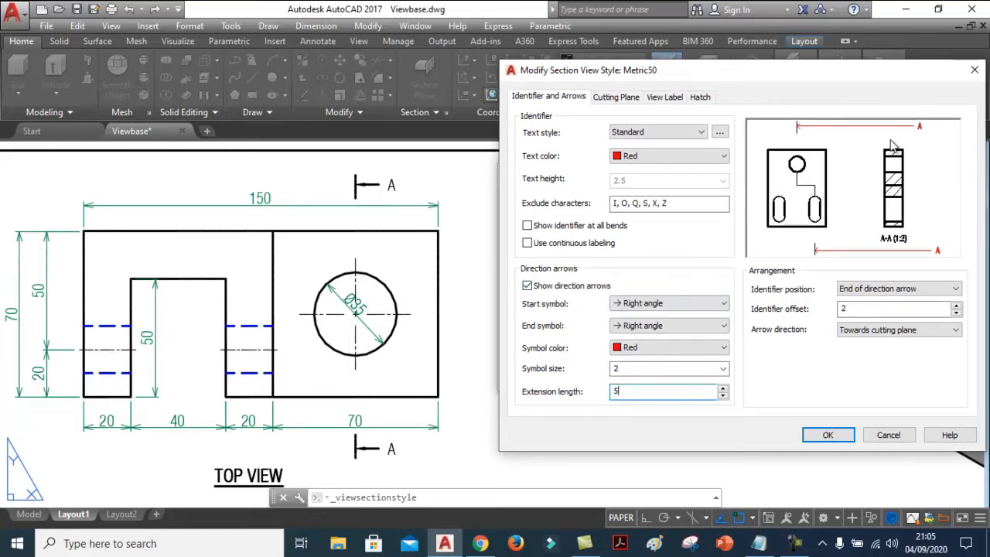
click(666, 362)
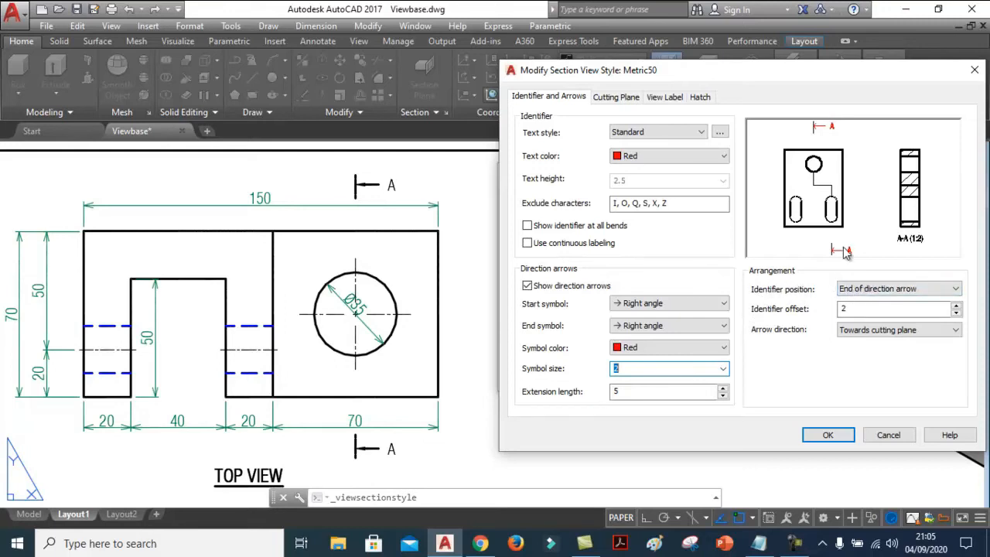
- Preview the identifier at the start of the direction arrow, outside its symbol and line, and at the cutting plane's end, restoring End of direction arrow
click(883, 290)
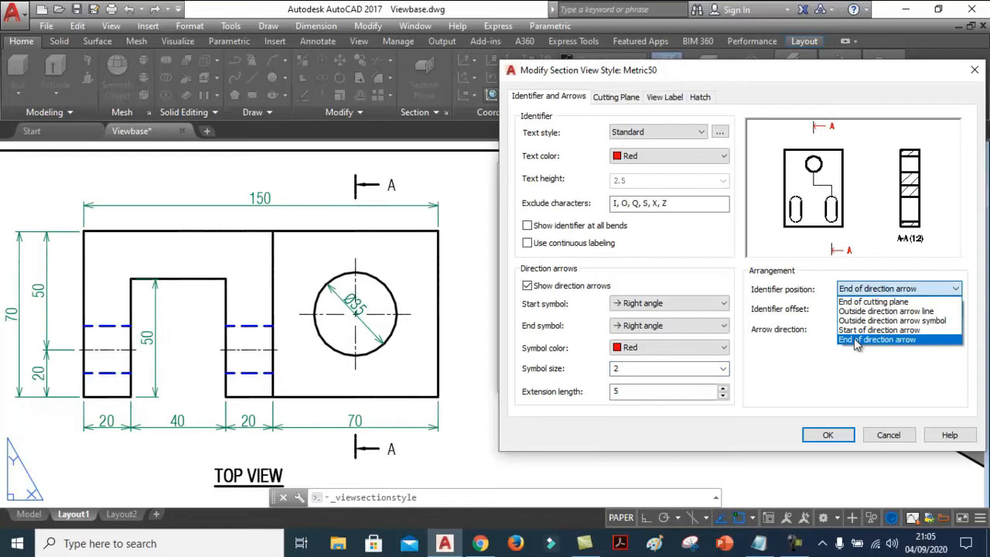
click(913, 348)
click(897, 288)
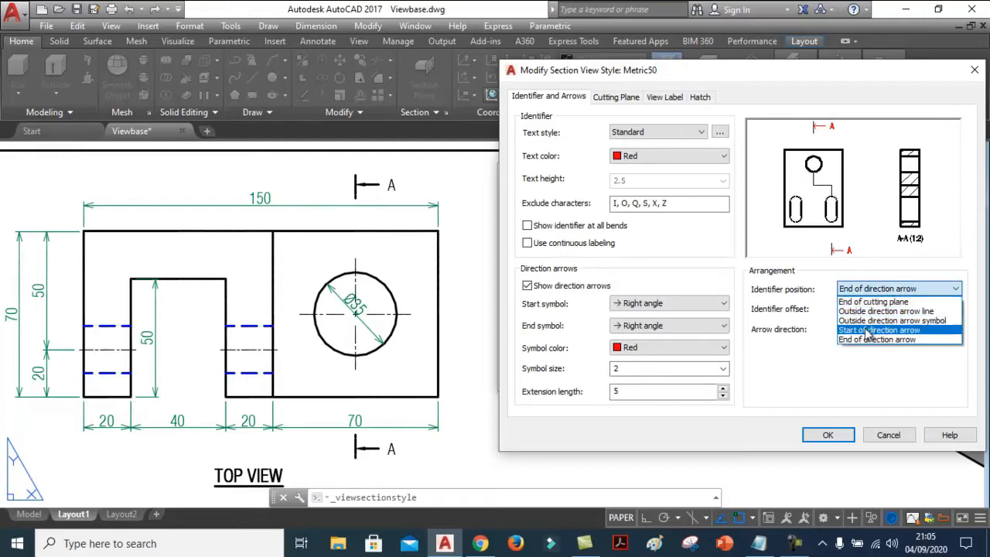
click(867, 330)
click(897, 288)
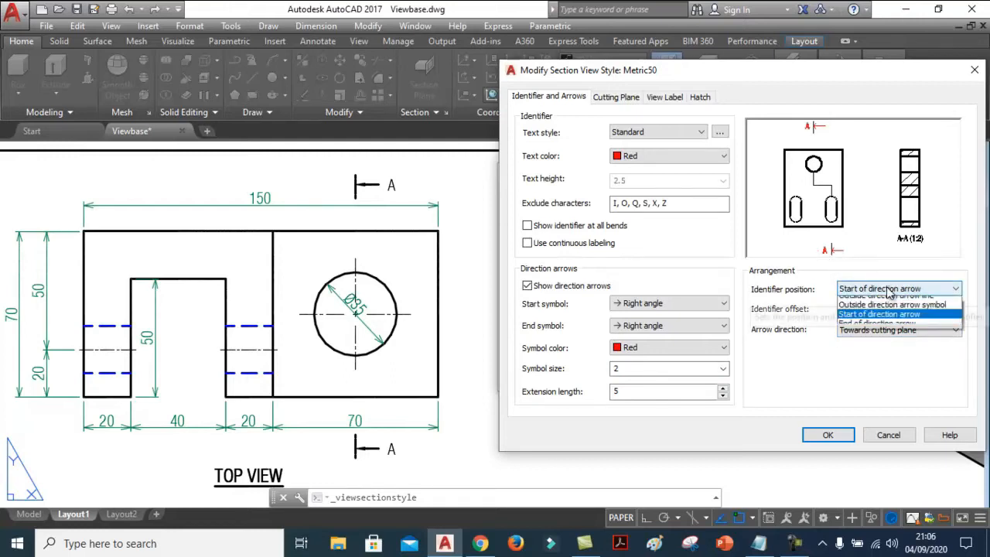
click(877, 321)
click(874, 288)
click(876, 312)
click(882, 290)
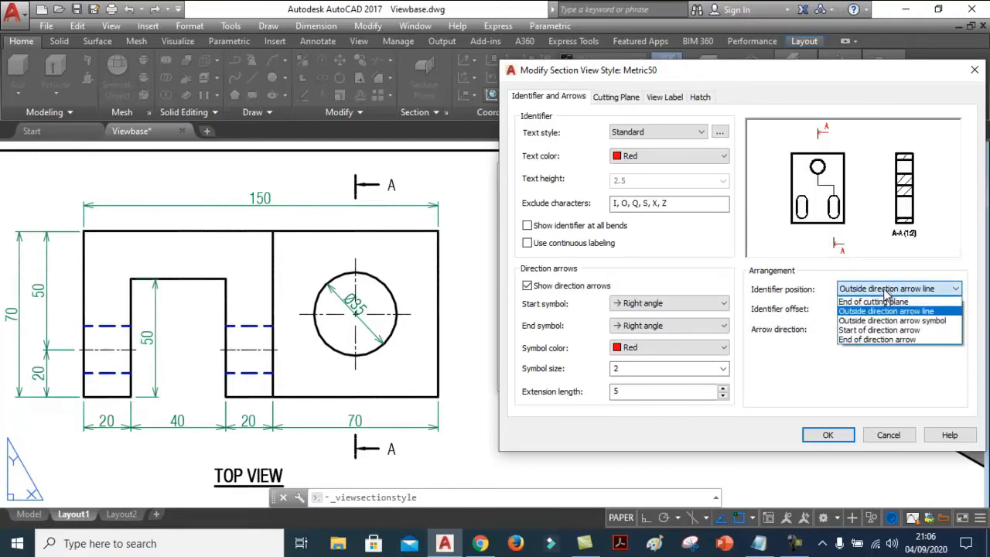
click(874, 302)
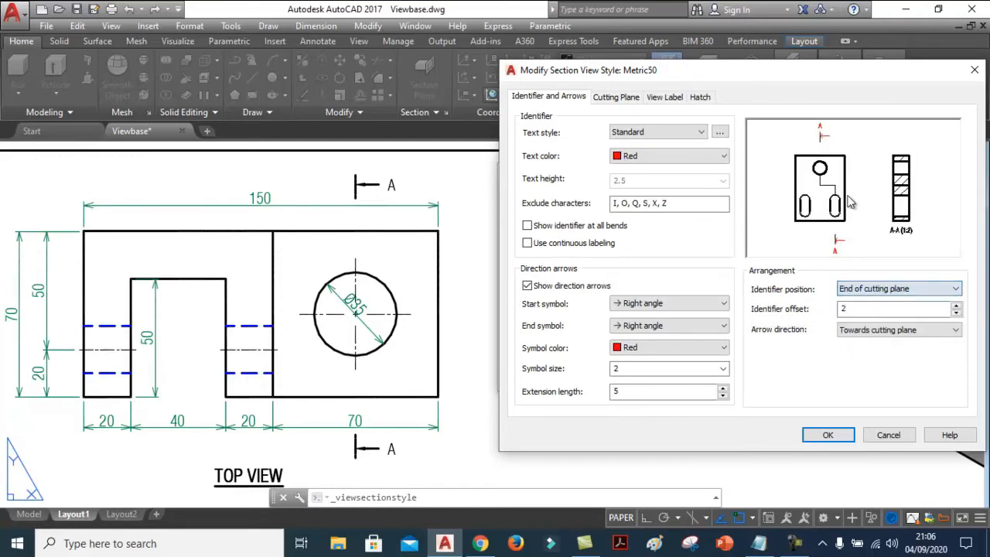
click(892, 289)
click(876, 339)
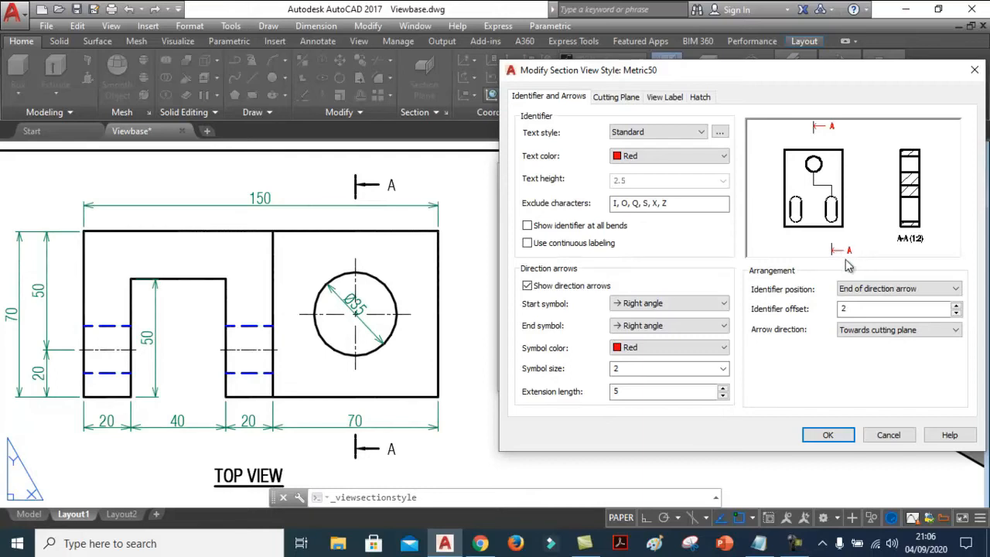
- Preview an identifier offset of 5 and arrows pointing away from the cutting plane, restoring 2 and Towards cutting plane
drag(852, 308, 822, 311)
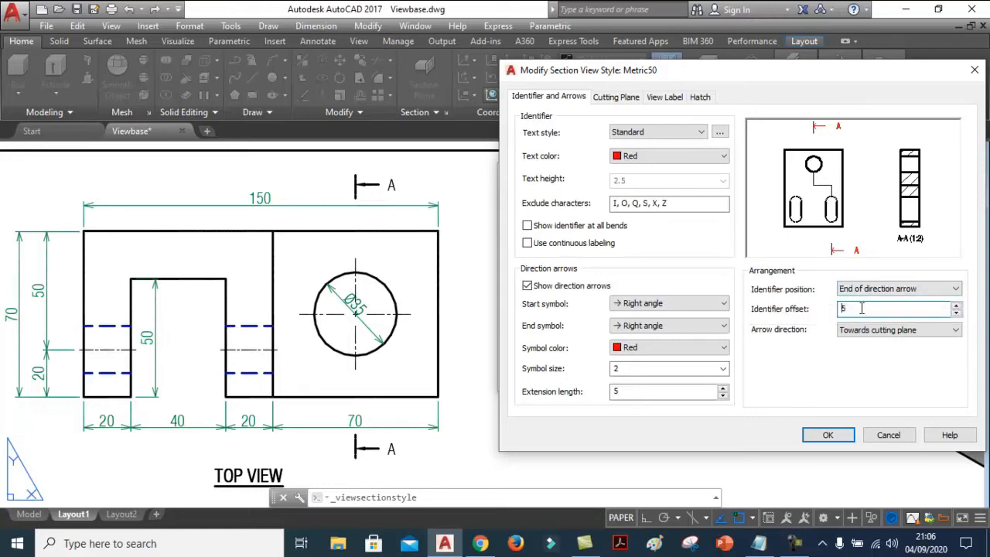
text(2)
click(845, 331)
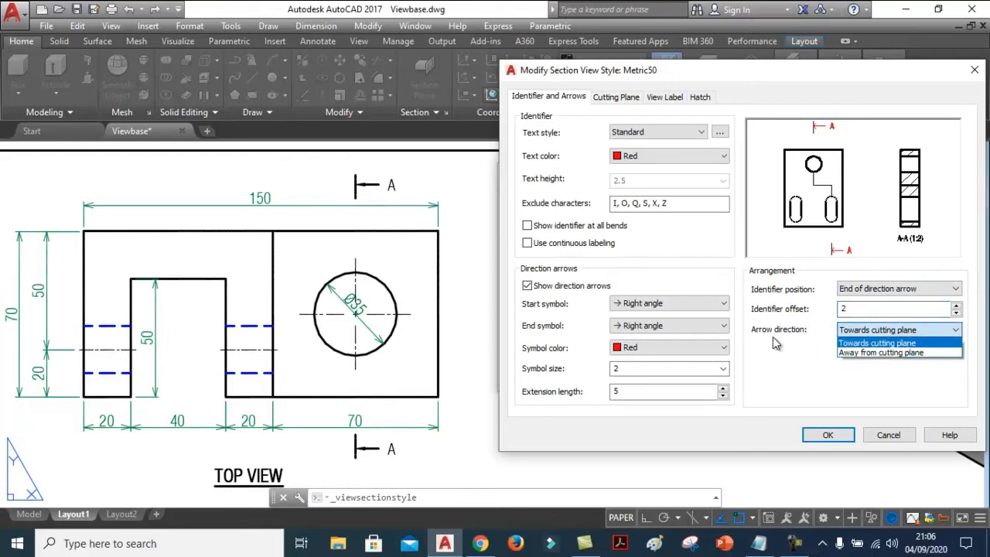
click(870, 355)
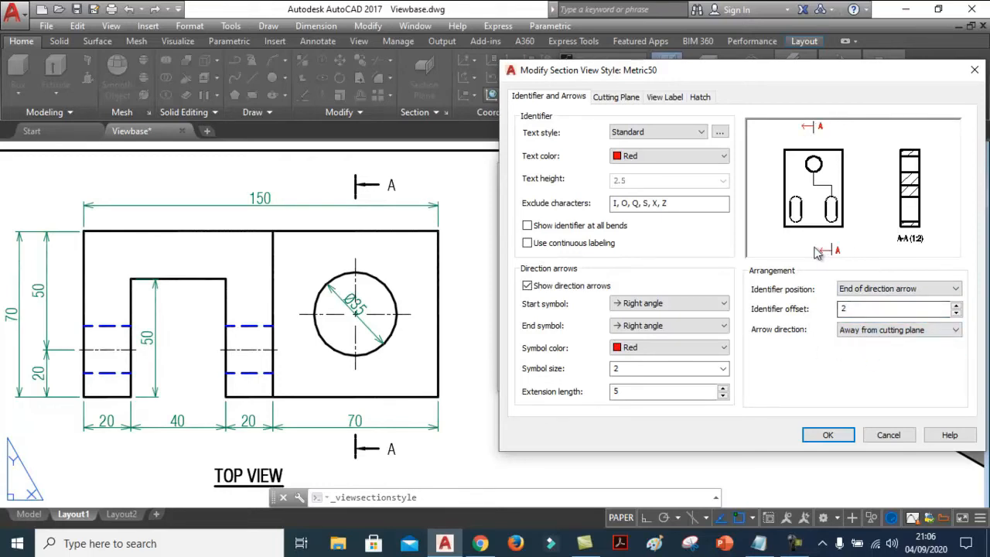
click(867, 330)
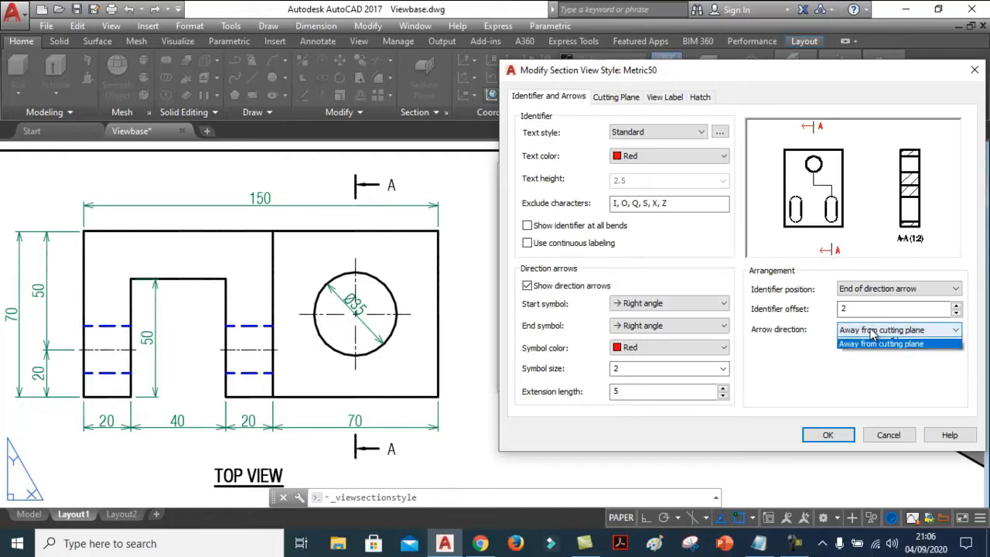
click(869, 343)
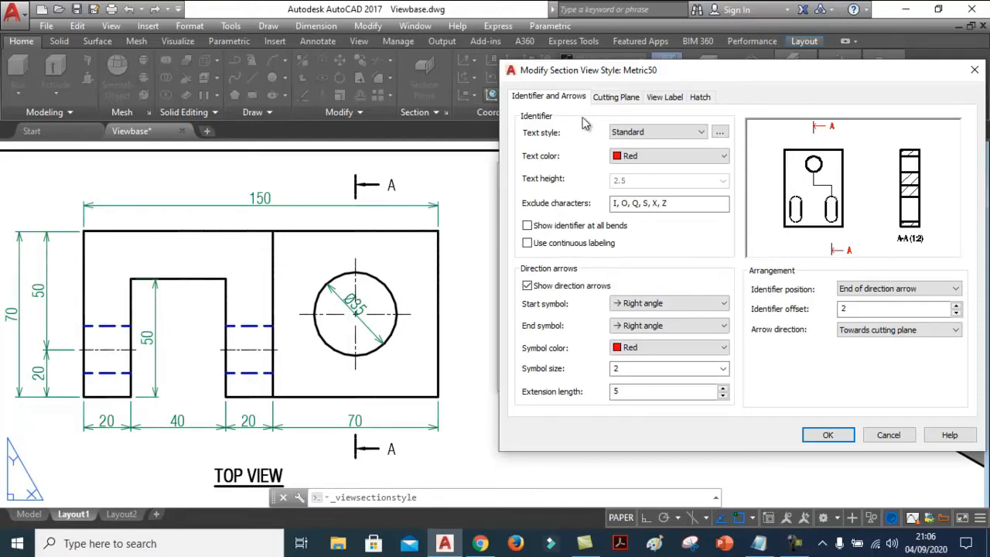
- Show the cutting plane's end and bend lines and set their line color to Green
drag(663, 72, 679, 72)
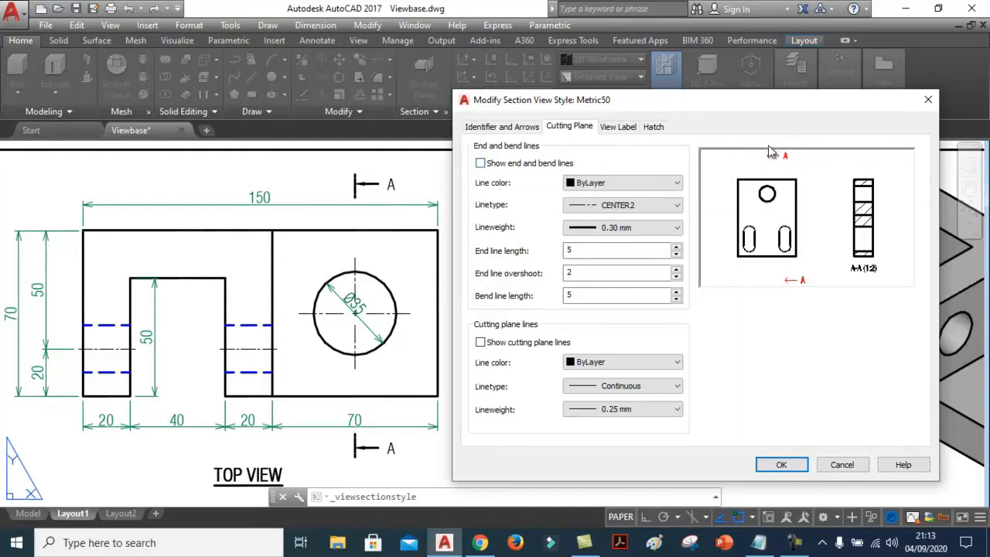
click(480, 163)
click(480, 163)
click(646, 184)
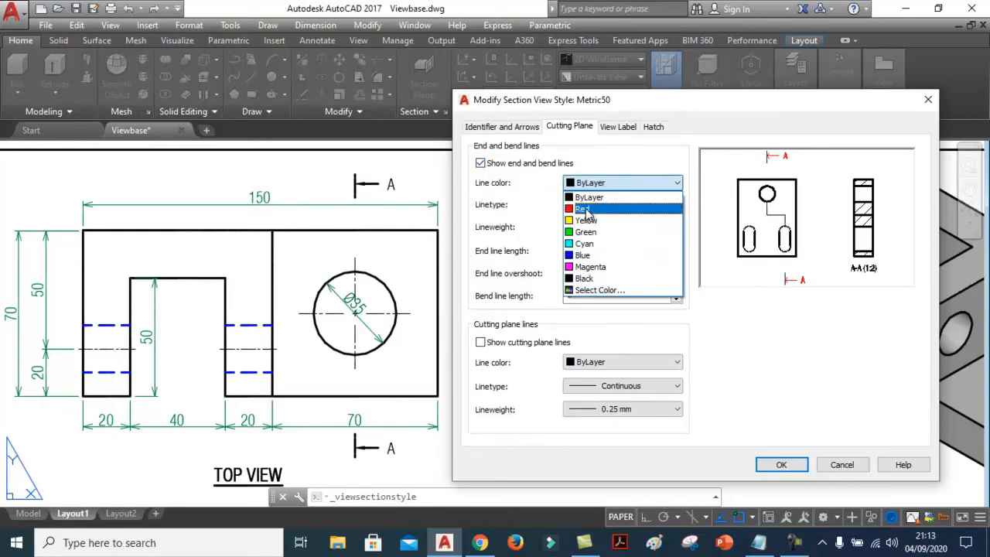
click(585, 232)
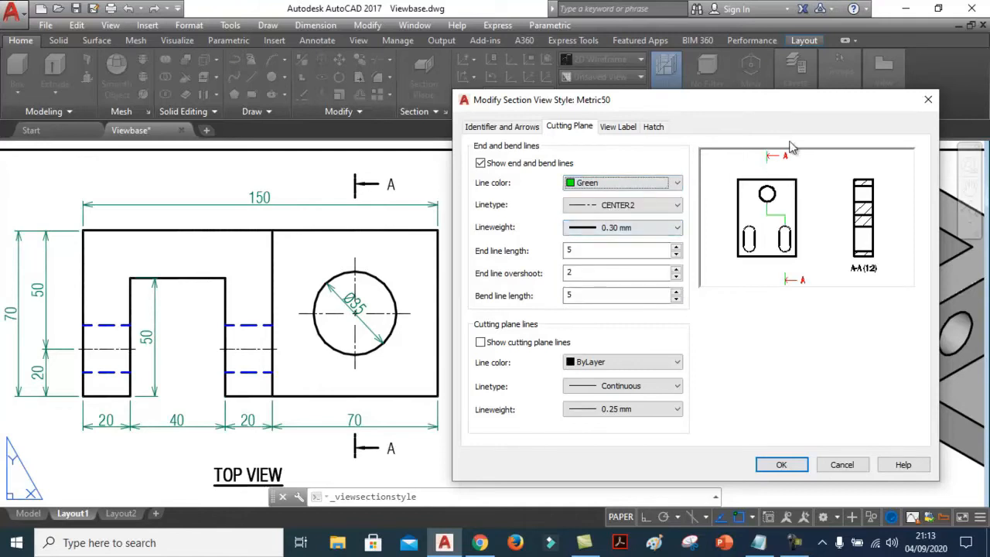
click(677, 206)
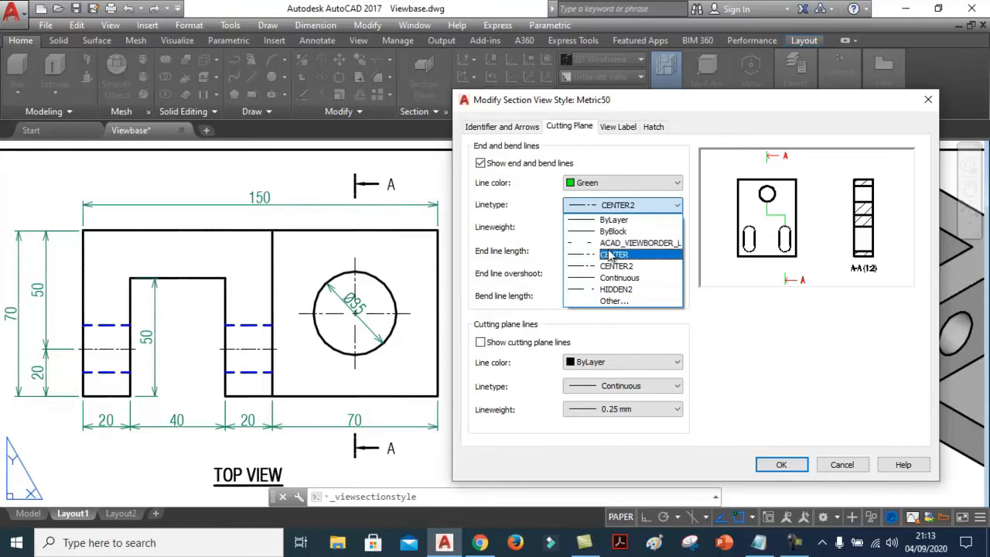
click(700, 217)
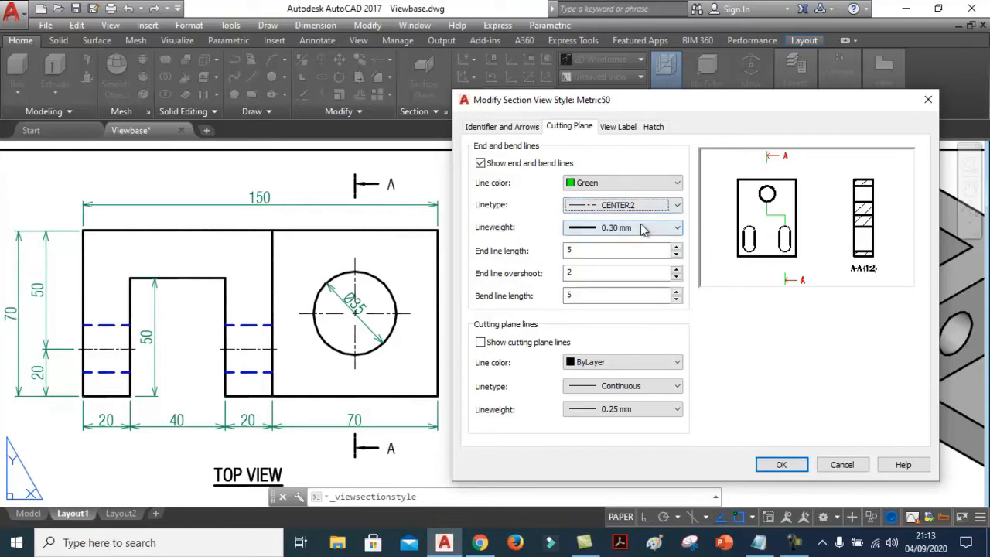
click(641, 227)
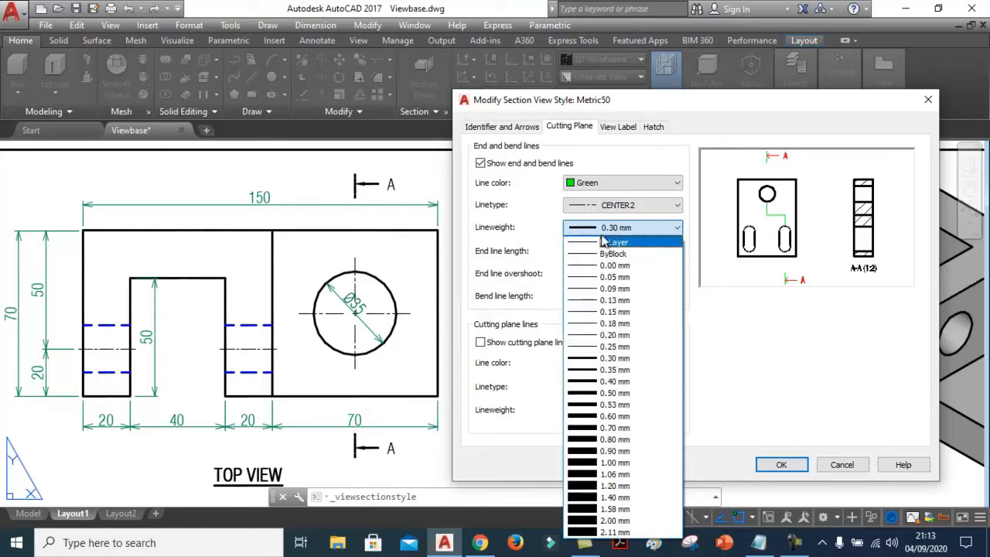
click(713, 313)
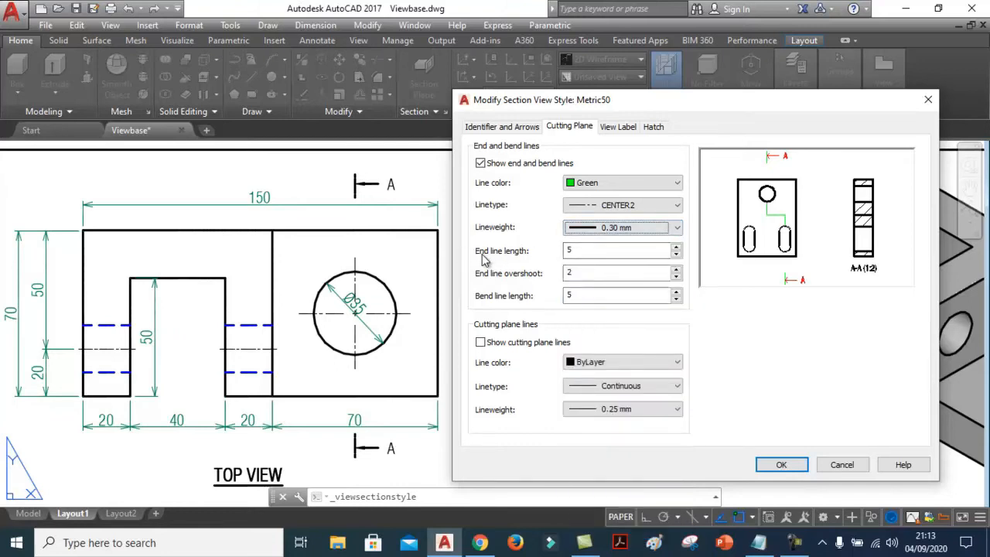
- Preview an end line length of 15 and set it back to 5
double_click(572, 250)
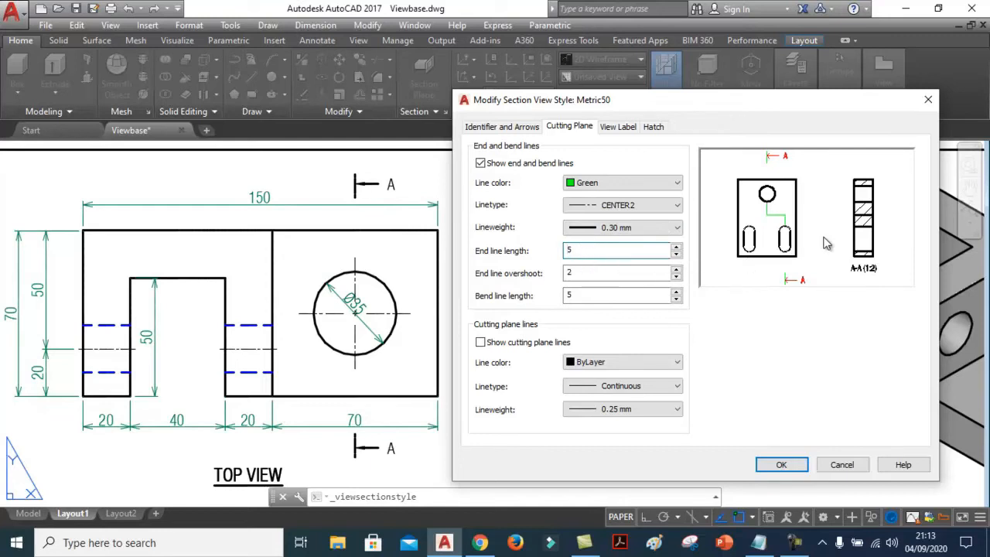
text(15)
click(609, 273)
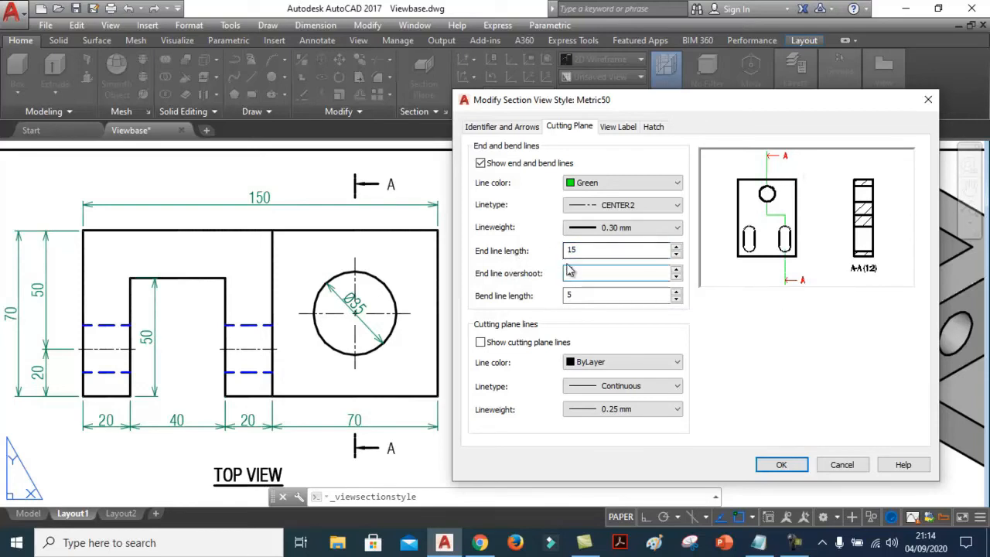
drag(572, 249, 553, 256)
key(Delete)
- Preview an end line overshoot of 20 and set it back to 2
click(587, 274)
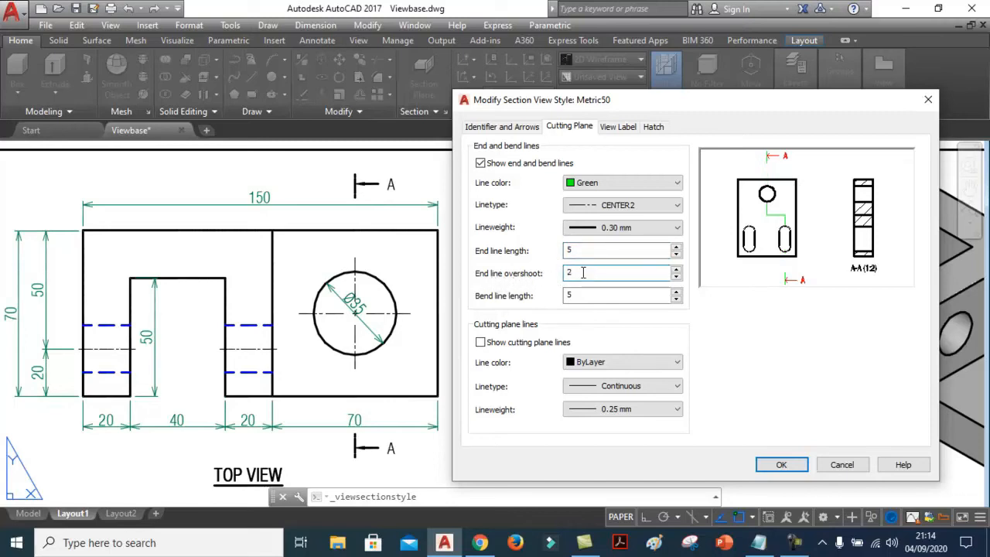
text(0)
click(630, 250)
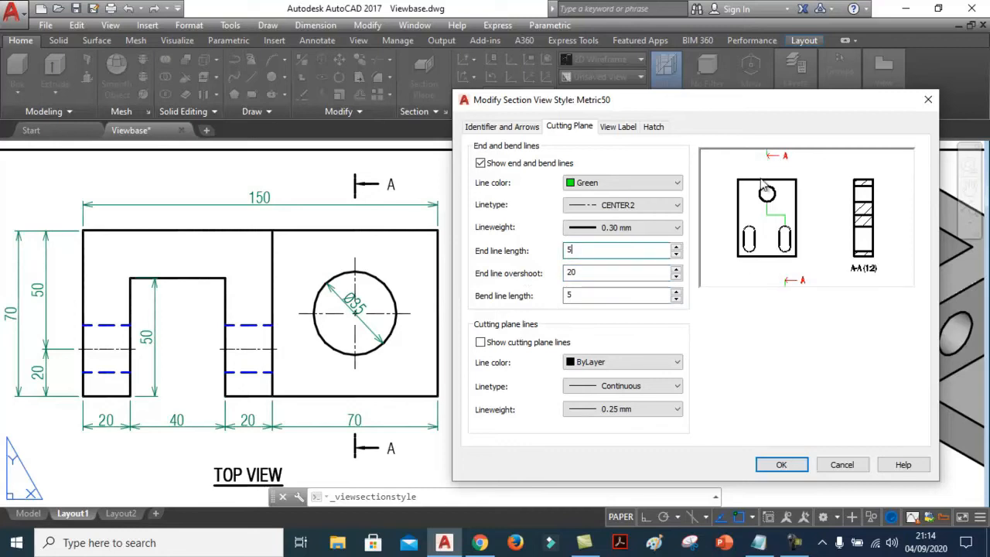
click(605, 274)
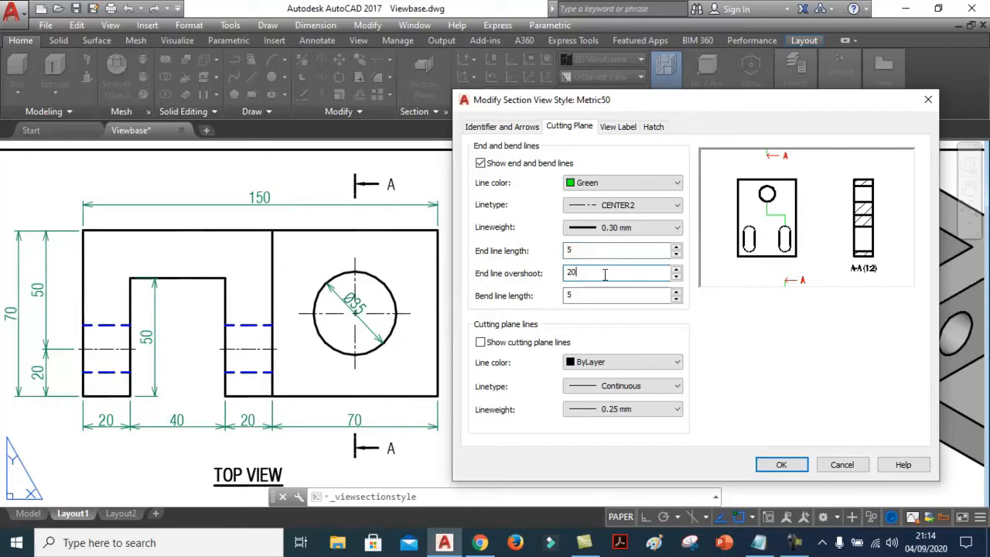
key(BackSpace)
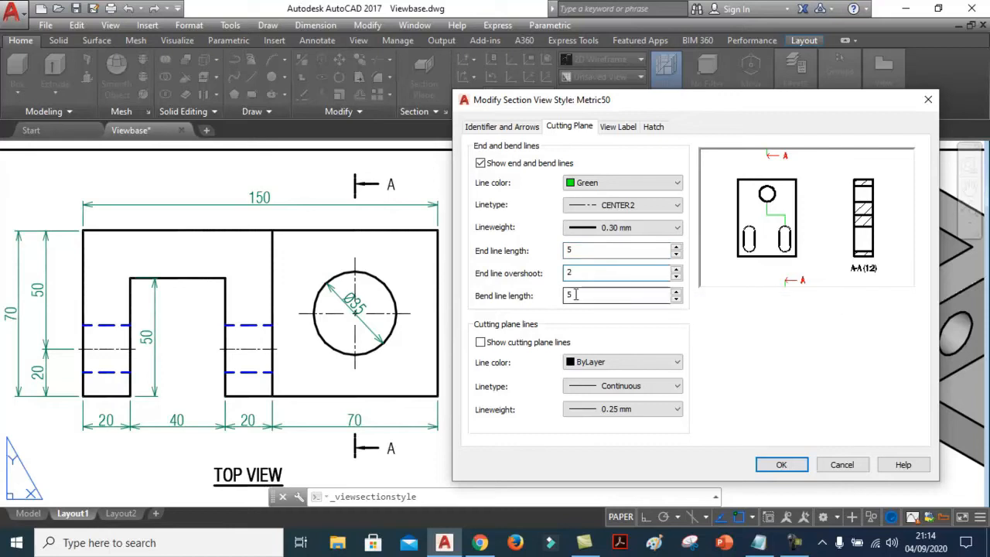
- Preview a bend line length of 15 and set it back to 5
click(570, 295)
text(1)
click(630, 274)
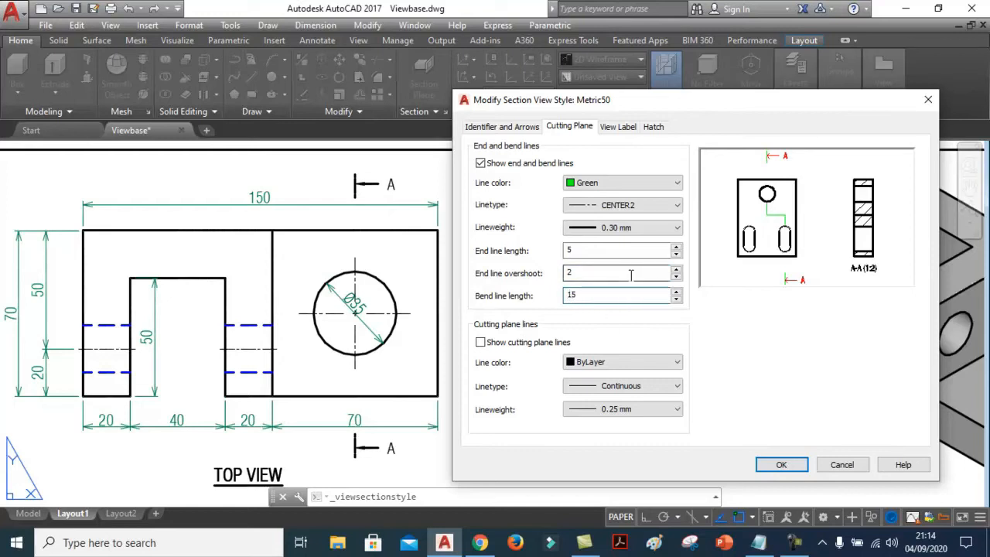
key(Tab)
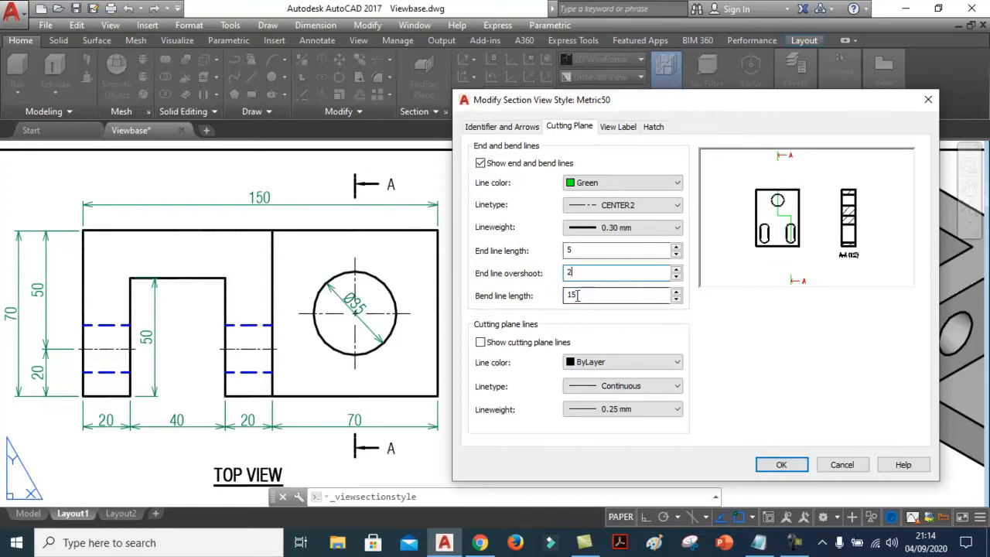
text(5)
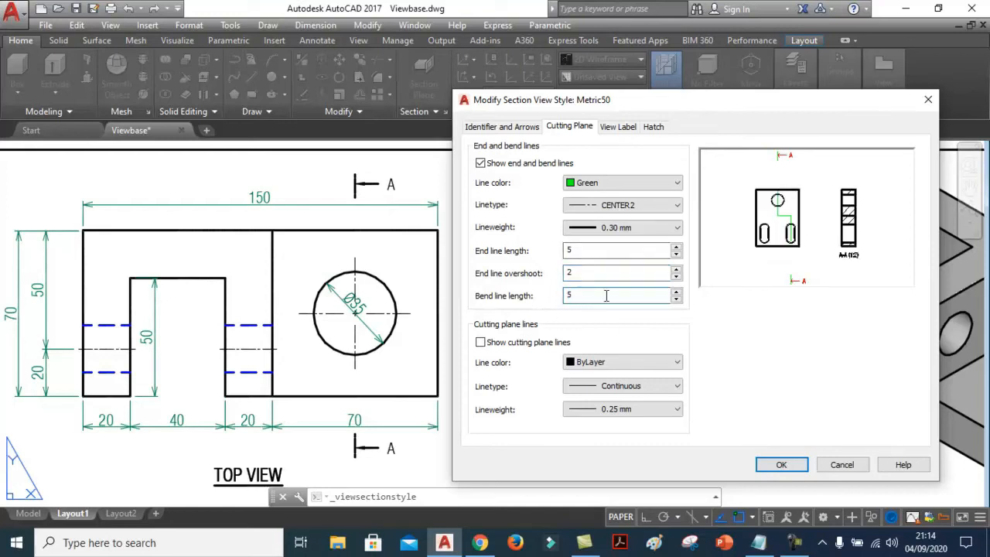
click(588, 250)
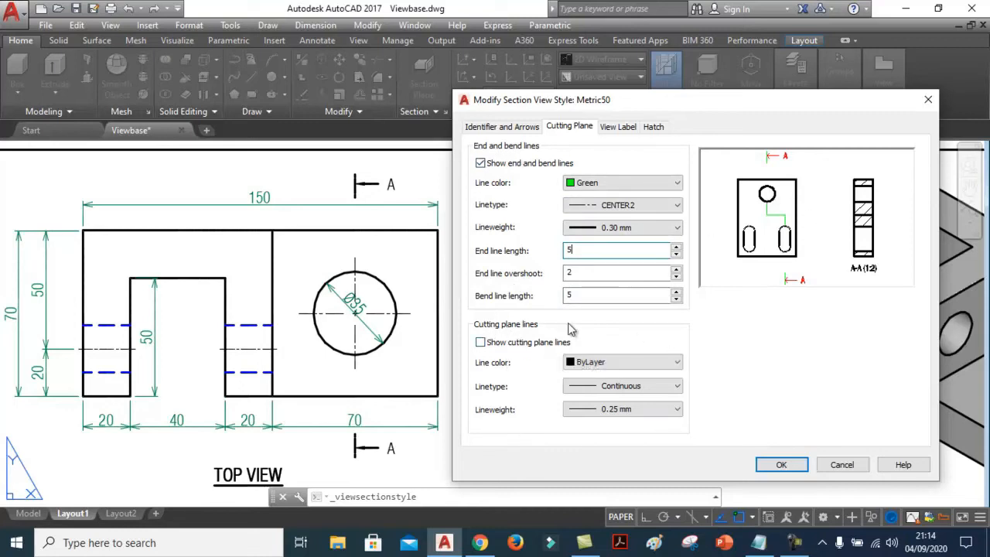
- Show the cutting plane lines and set their color to Blue, keeping the Continuous linetype
click(481, 343)
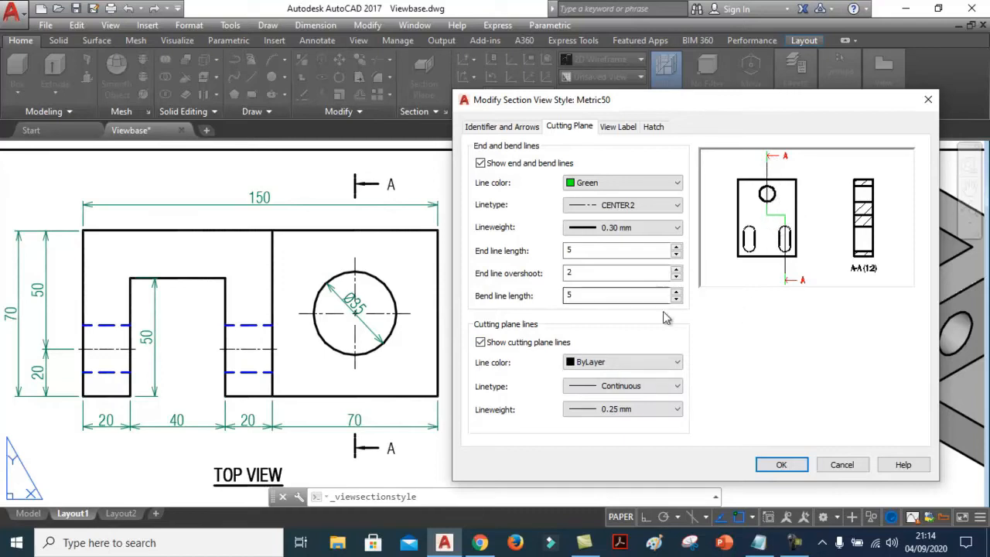
click(623, 362)
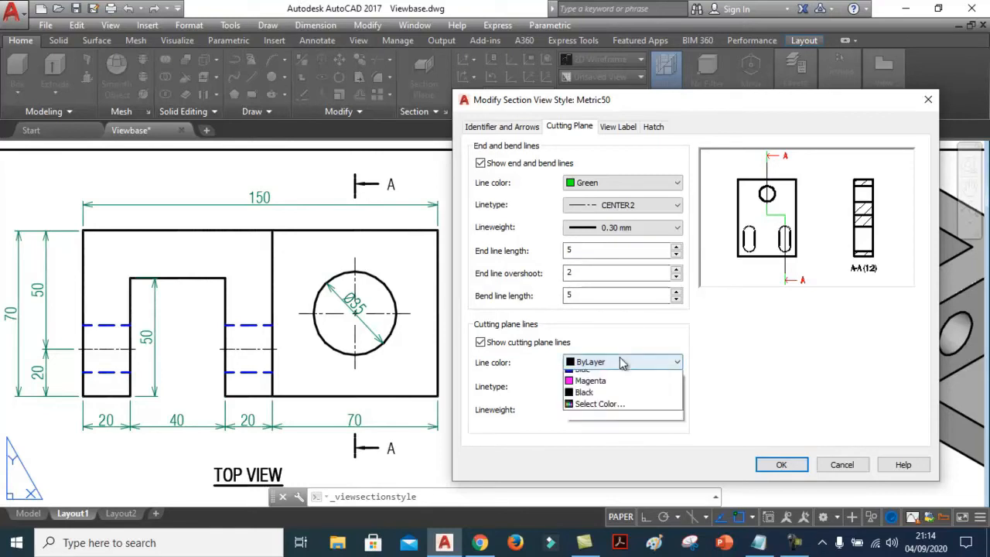
click(584, 438)
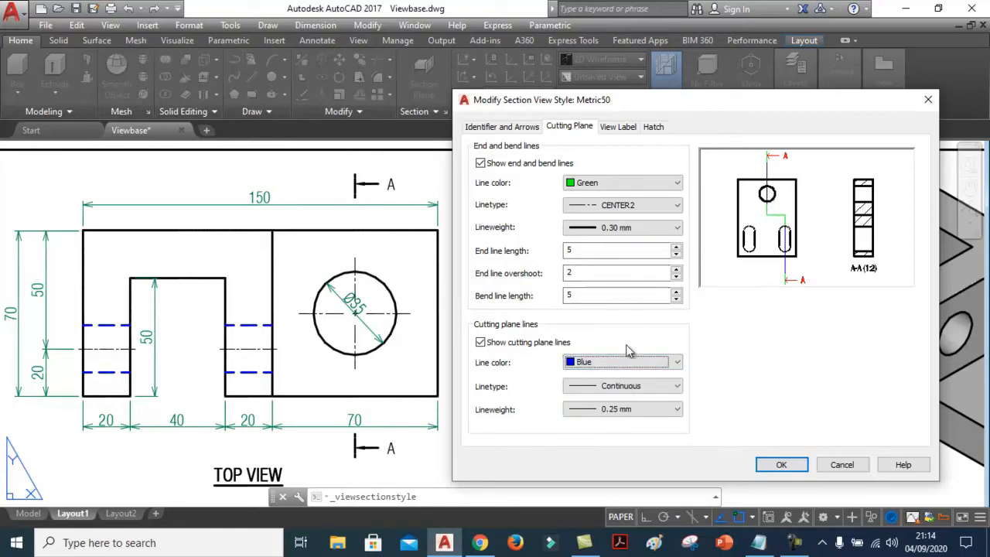
click(630, 386)
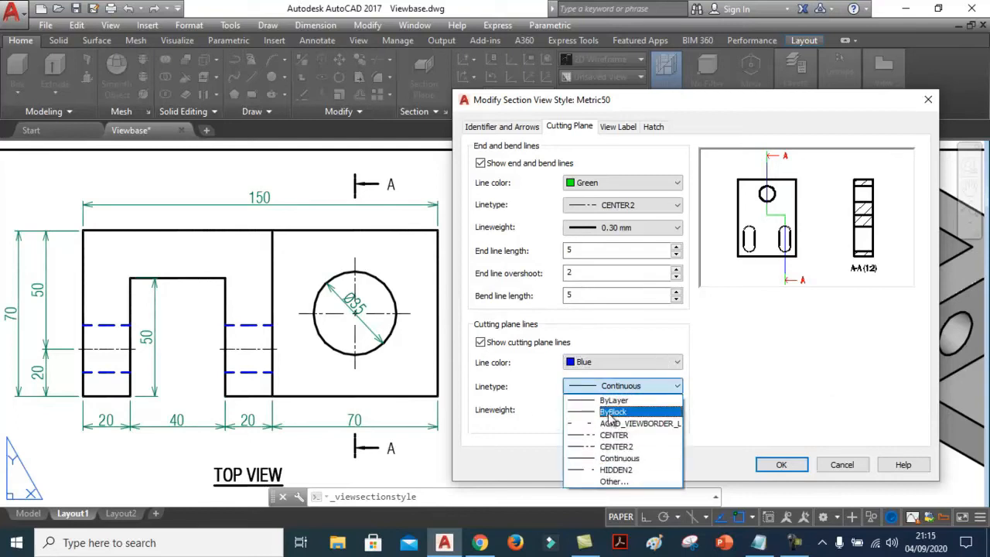
click(717, 386)
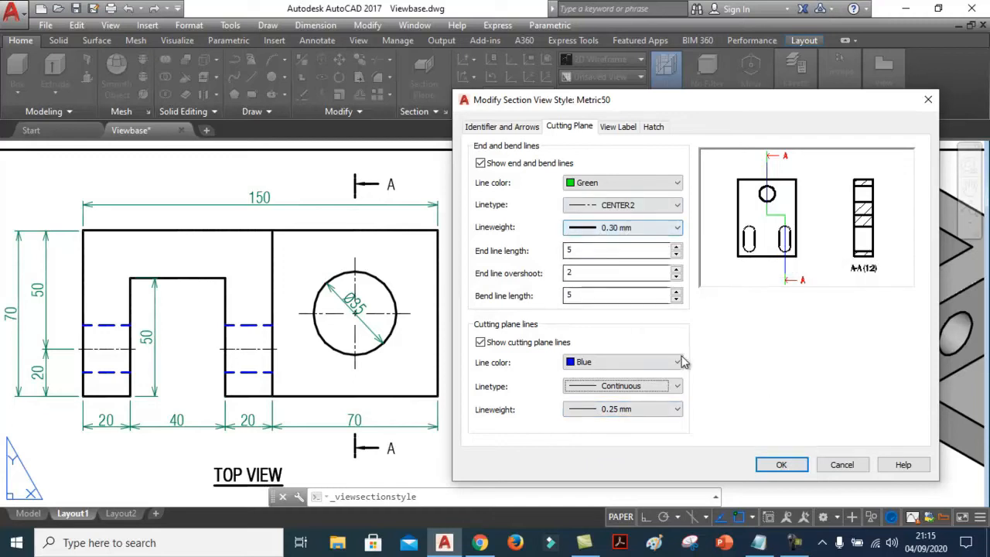
- Preview hiding the view label in the Metric50 style's view label settings and show it again
drag(705, 106, 718, 102)
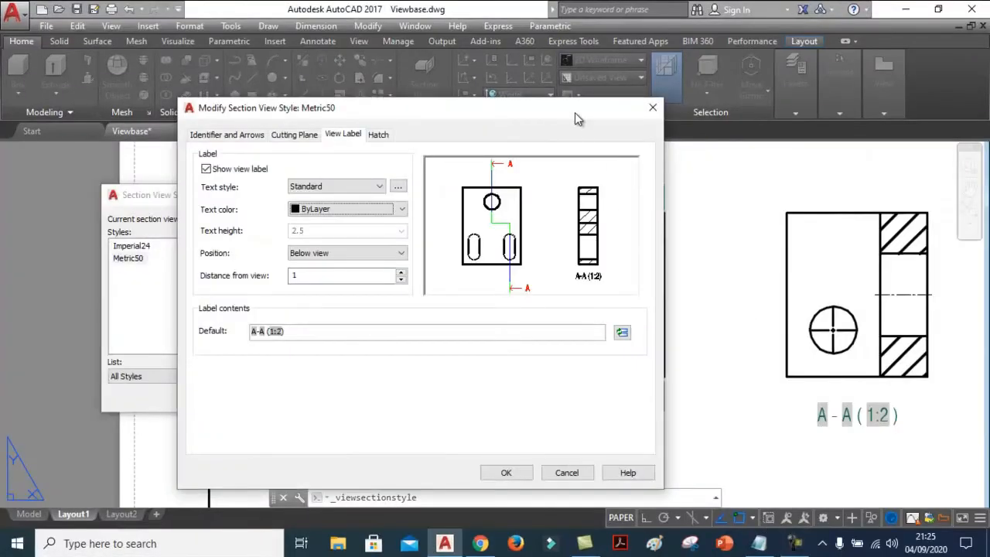
click(344, 135)
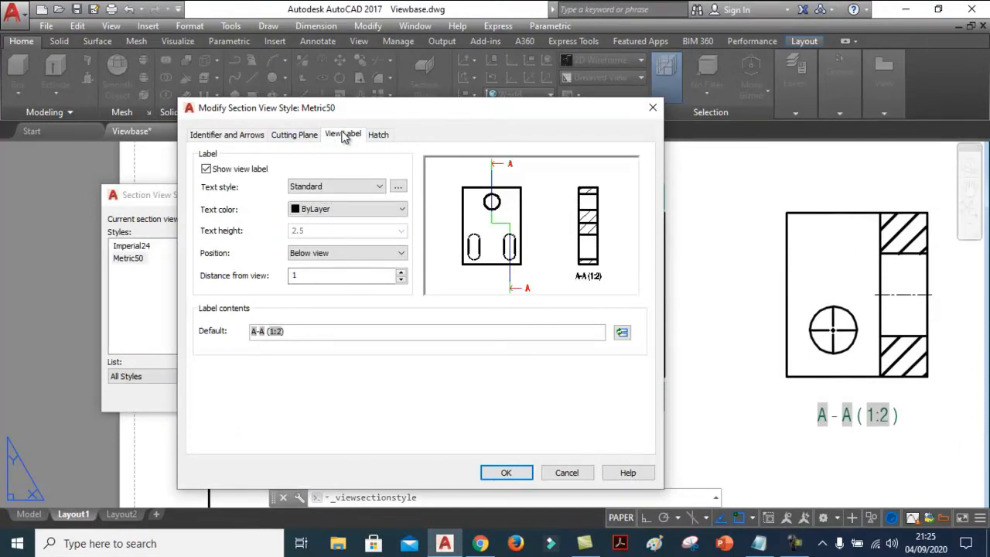
click(308, 138)
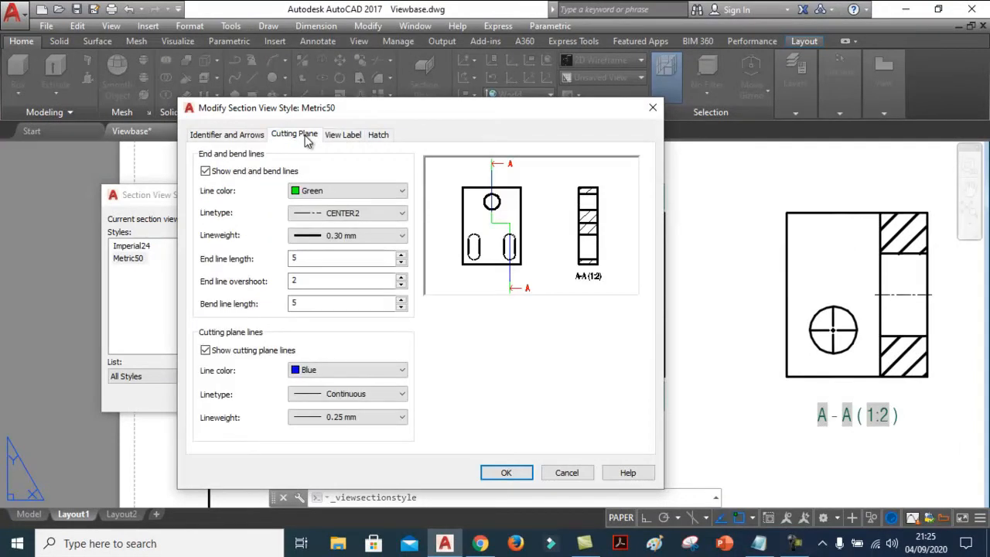
click(345, 135)
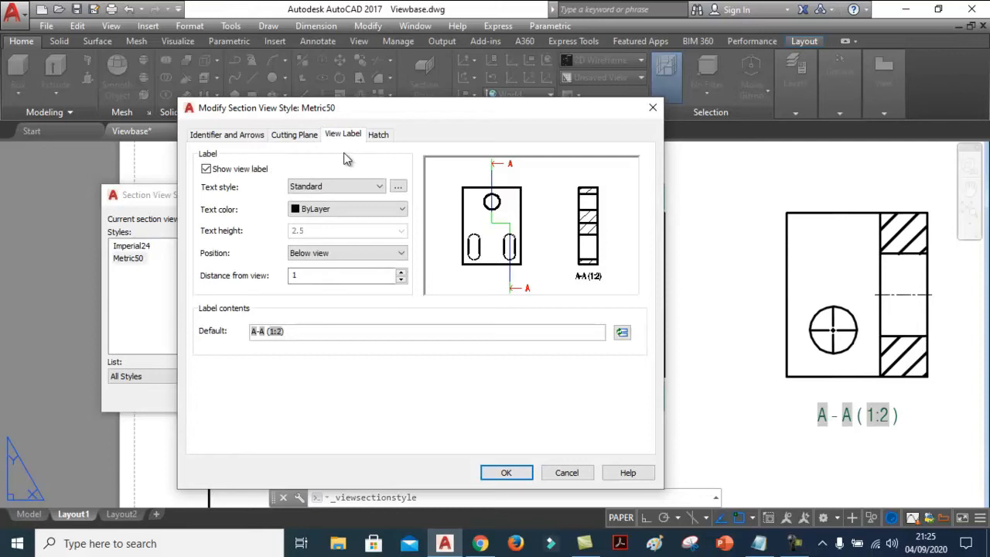
click(207, 170)
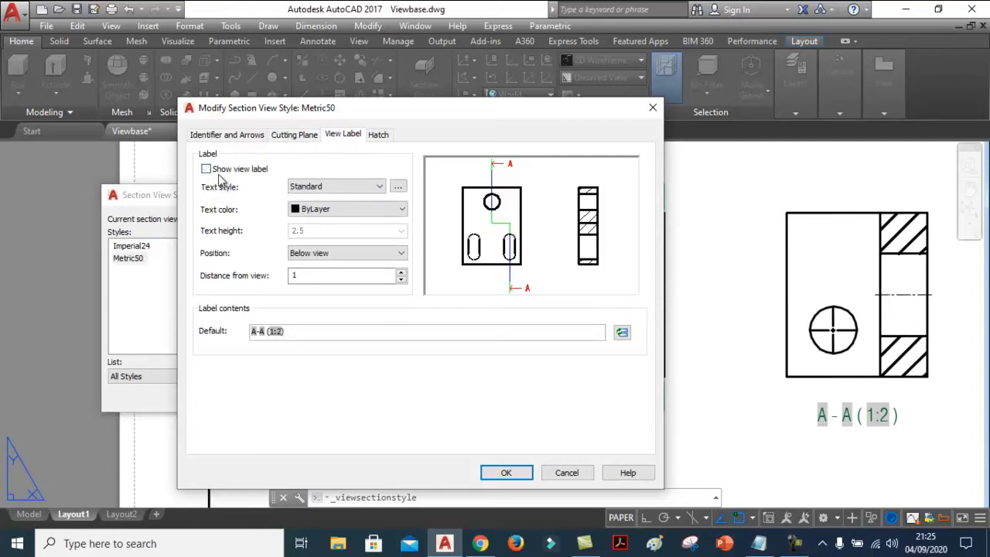
click(208, 170)
click(206, 169)
click(206, 170)
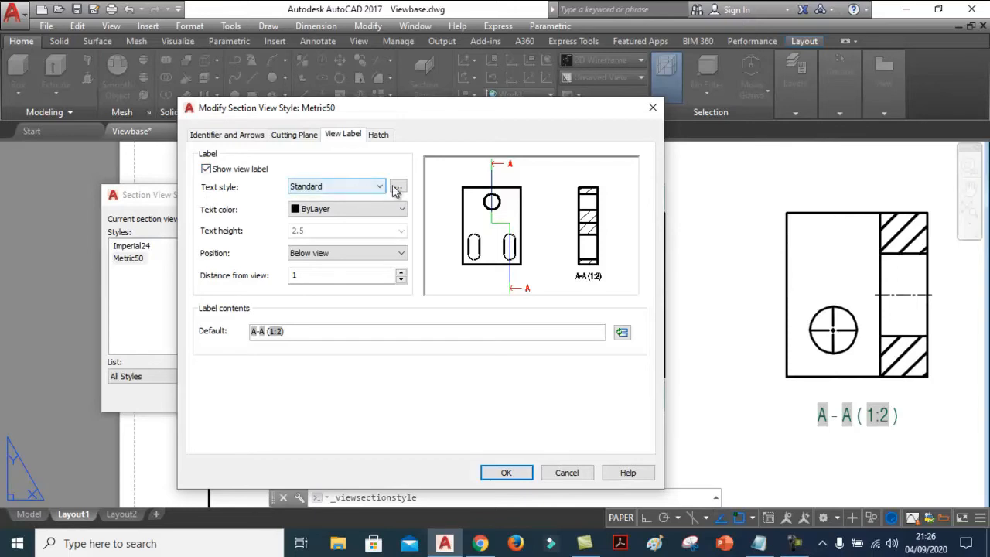
- Examine the font, size and effects settings of the view label's Standard text style
click(396, 187)
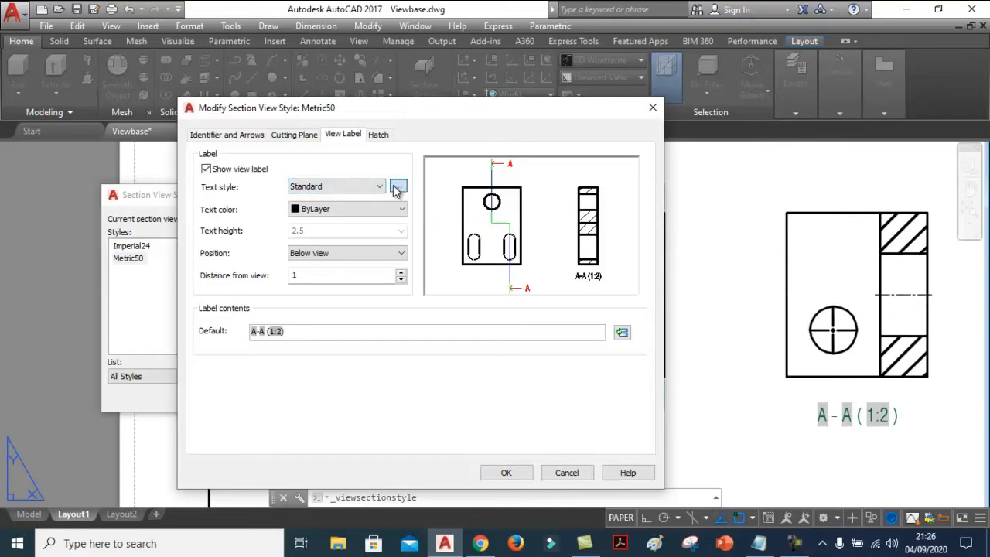
drag(433, 161, 547, 146)
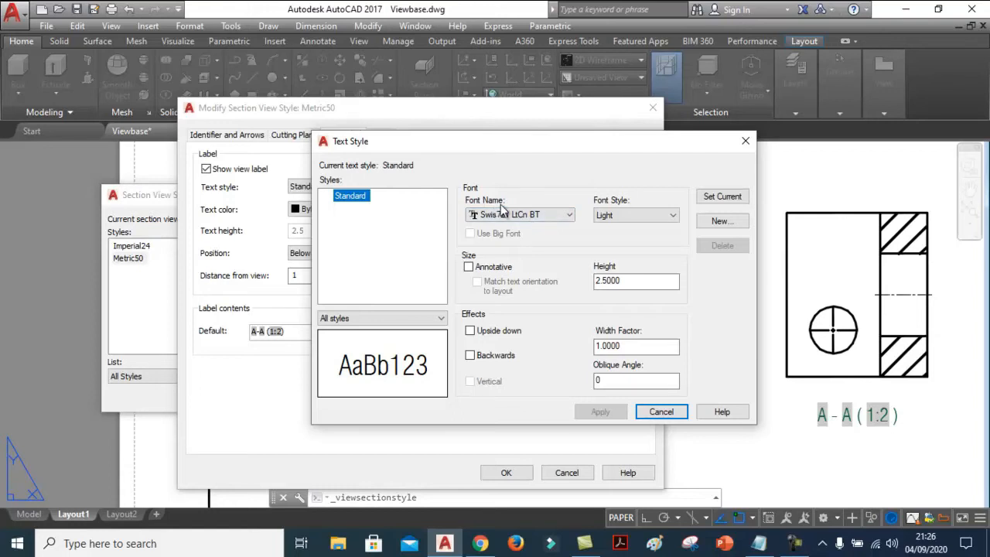
click(392, 230)
click(653, 414)
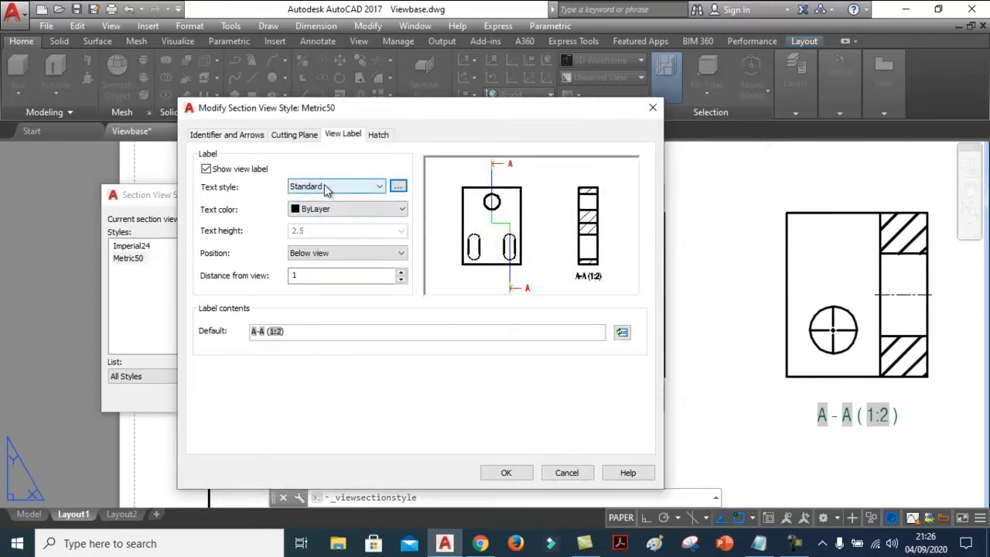
- Set the view label's text color to Red
click(378, 212)
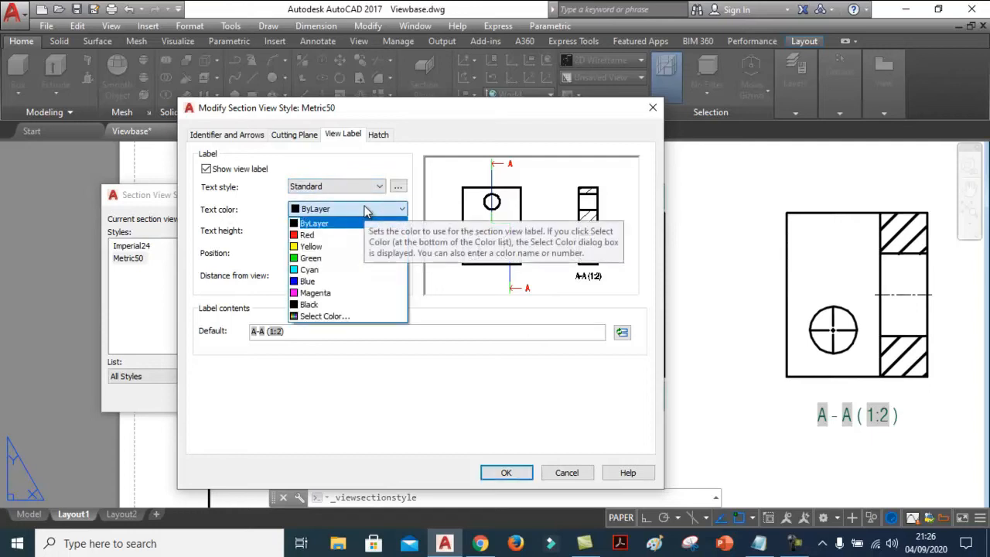
click(345, 165)
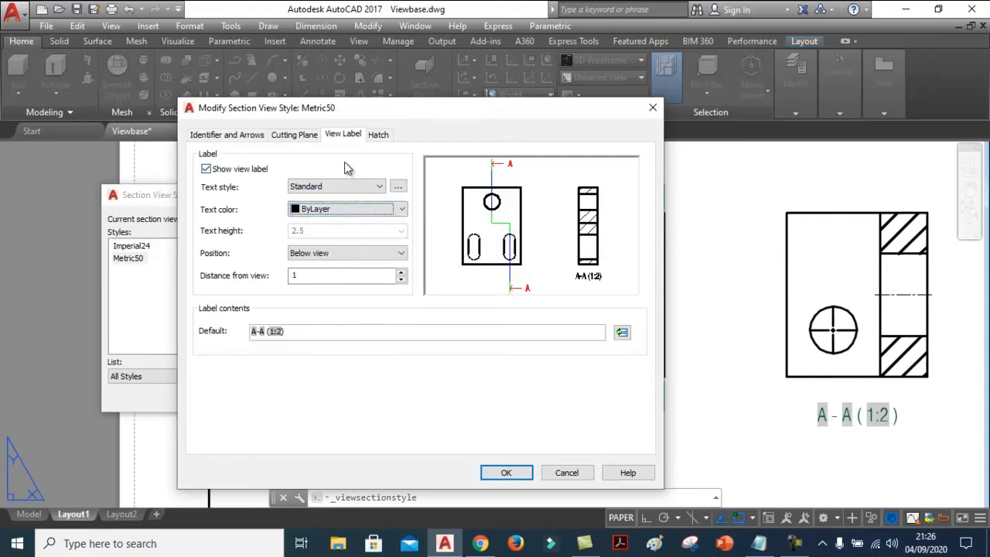
click(334, 211)
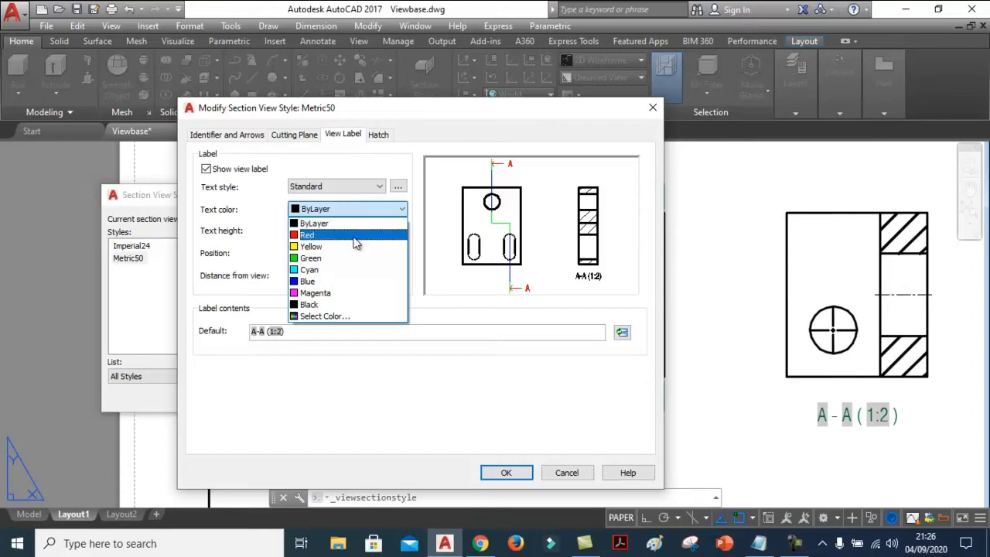
click(314, 235)
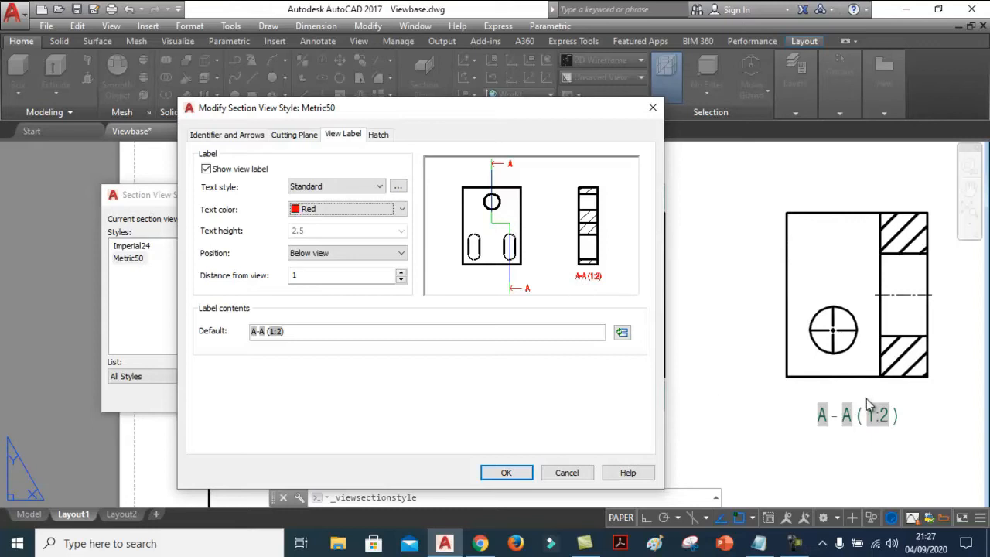
click(344, 211)
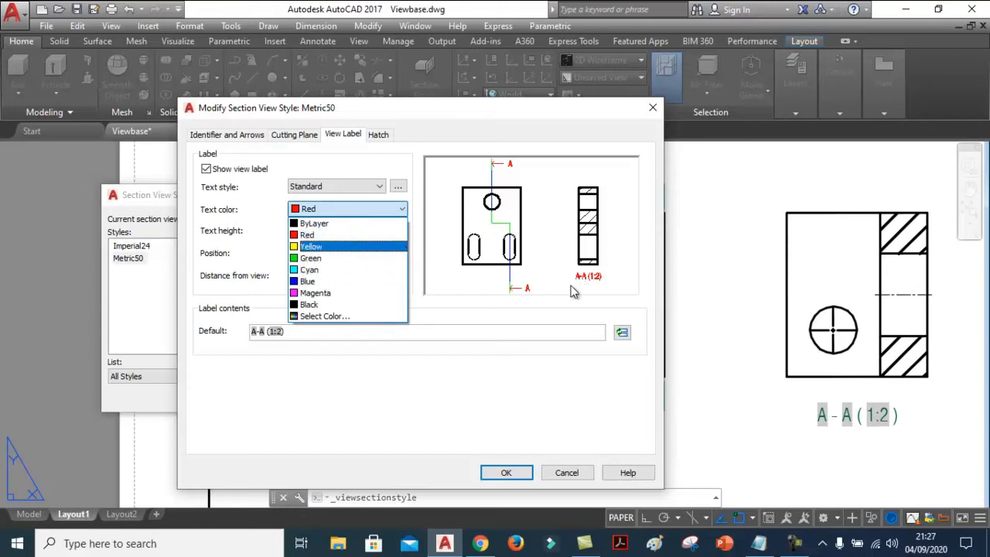
click(316, 235)
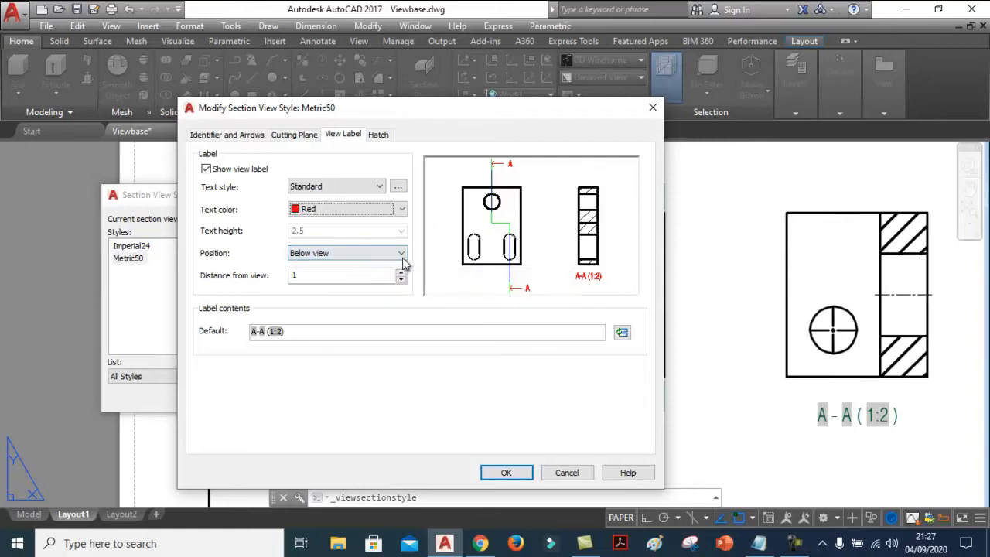
- Preview the view label position as Above view and set it back to Below view
click(371, 253)
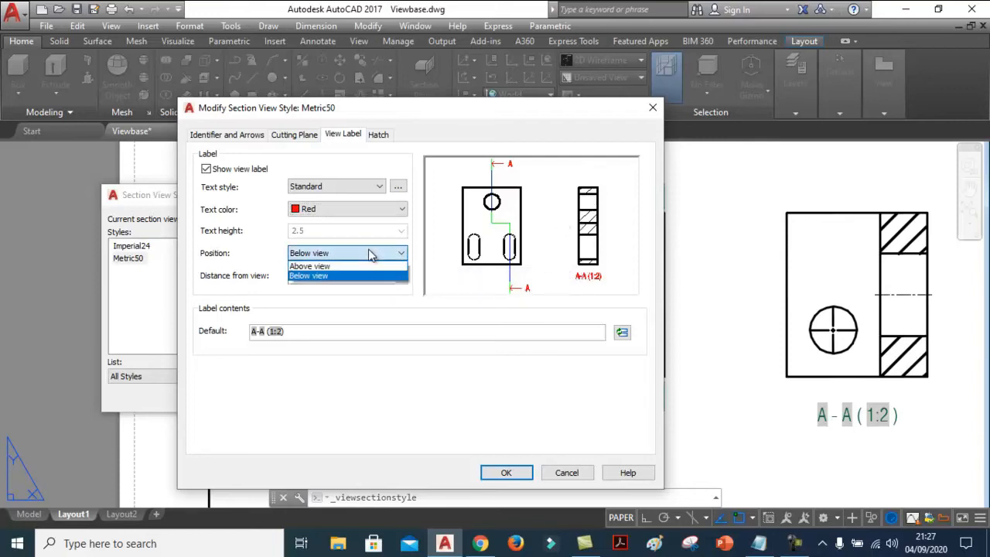
click(316, 266)
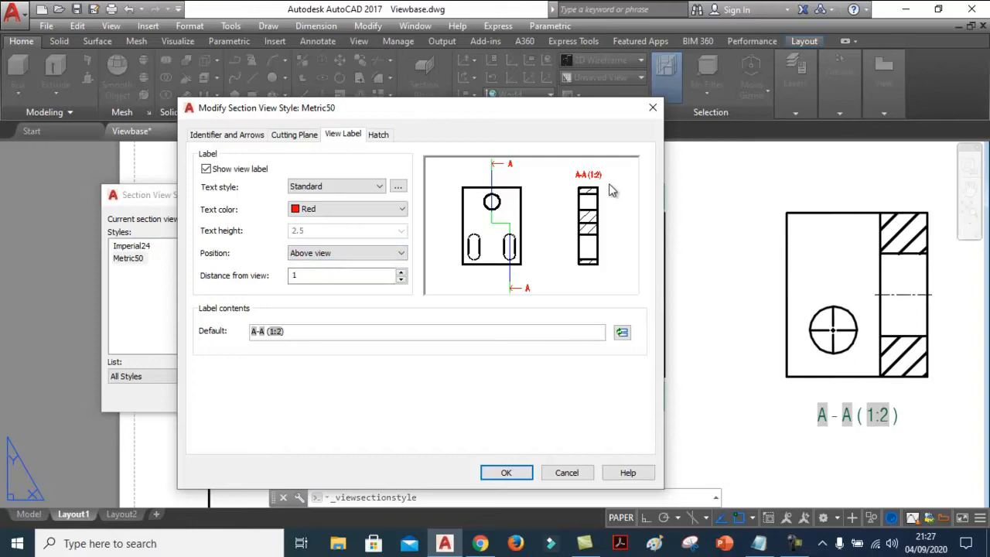
click(365, 254)
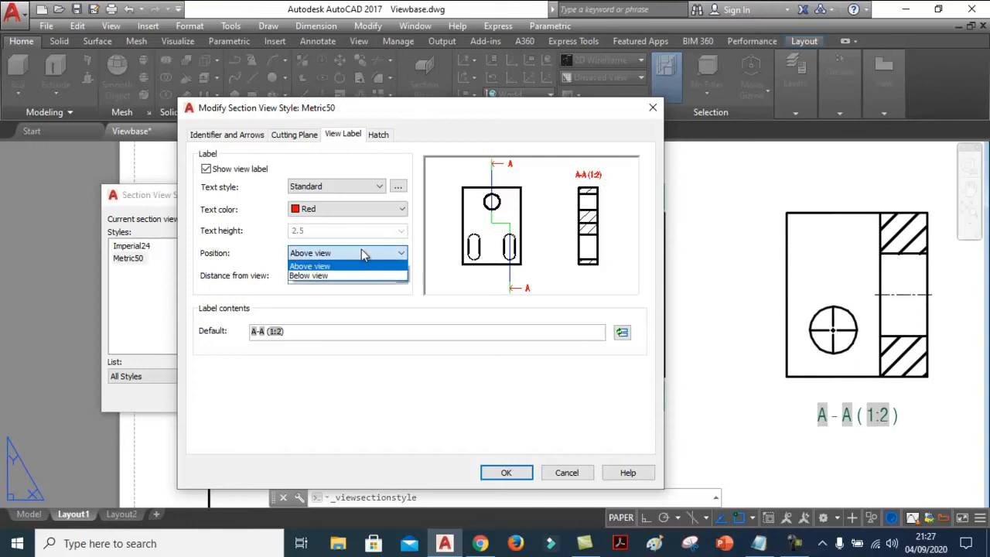
click(312, 276)
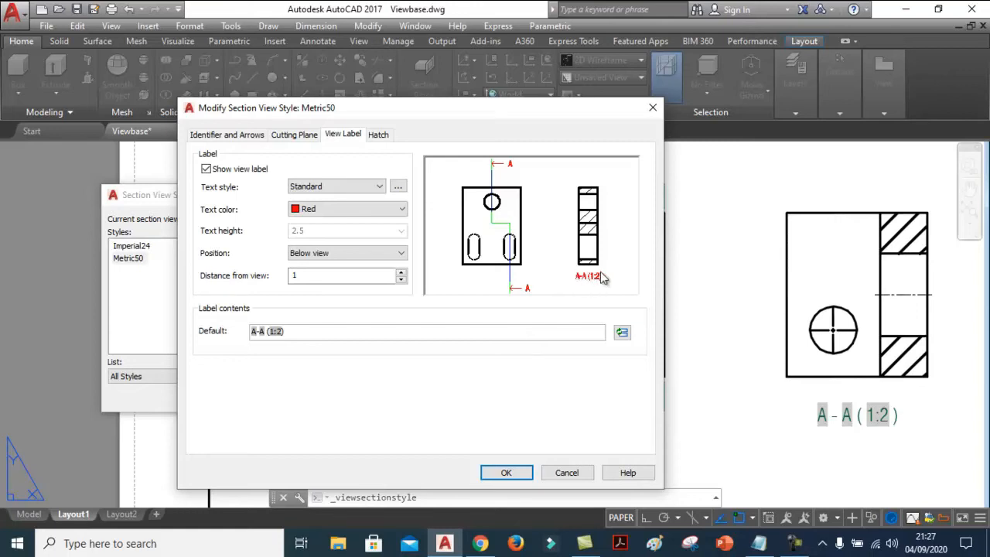
- Preview a view label distance of 5 from the view and set it back to 1
drag(312, 276, 213, 288)
text(5)
drag(344, 276, 228, 283)
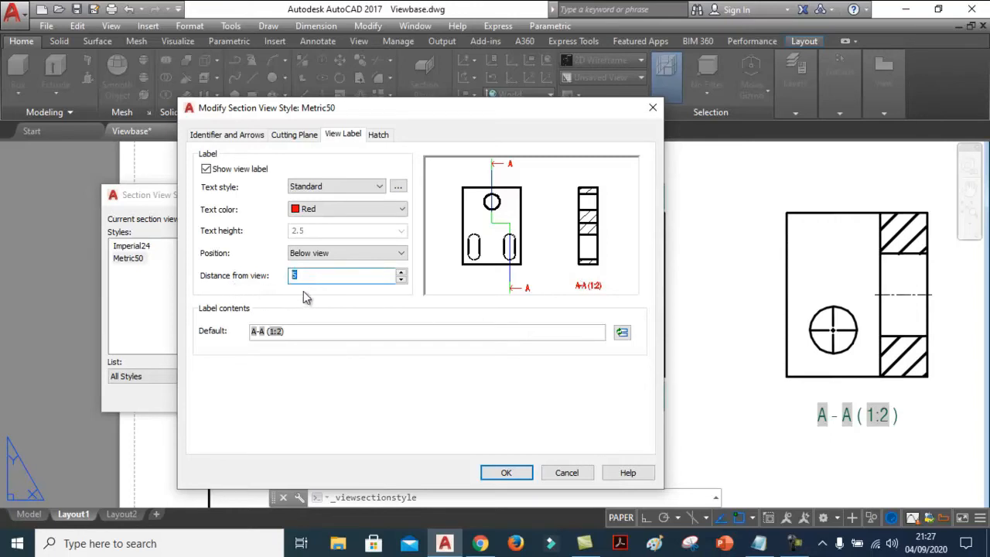
text(1)
- Examine the Model Documentation fields and ViewScale formats available for the default label contents
click(622, 332)
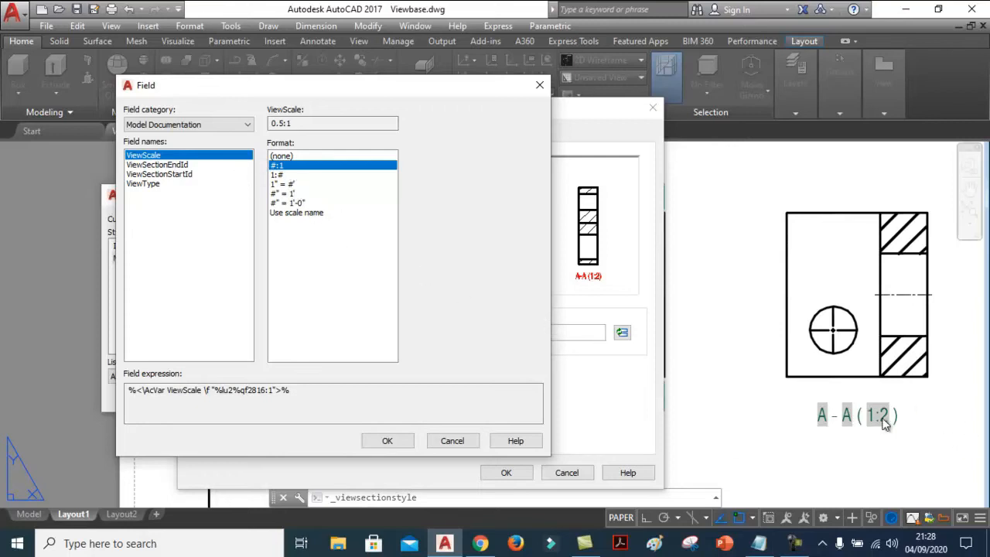
click(462, 440)
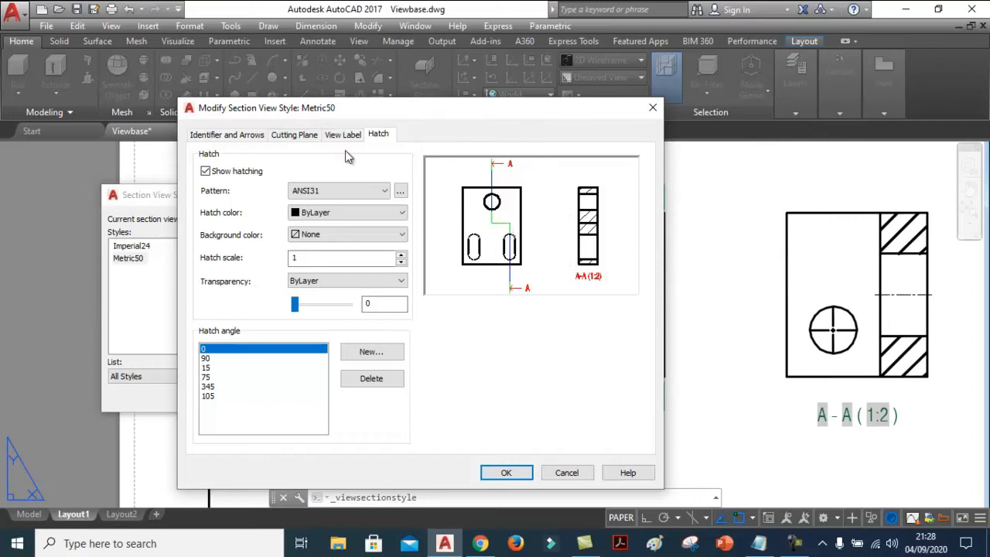
- Set the section hatch pattern to ANSI32, keeping hatching shown
click(206, 172)
click(379, 193)
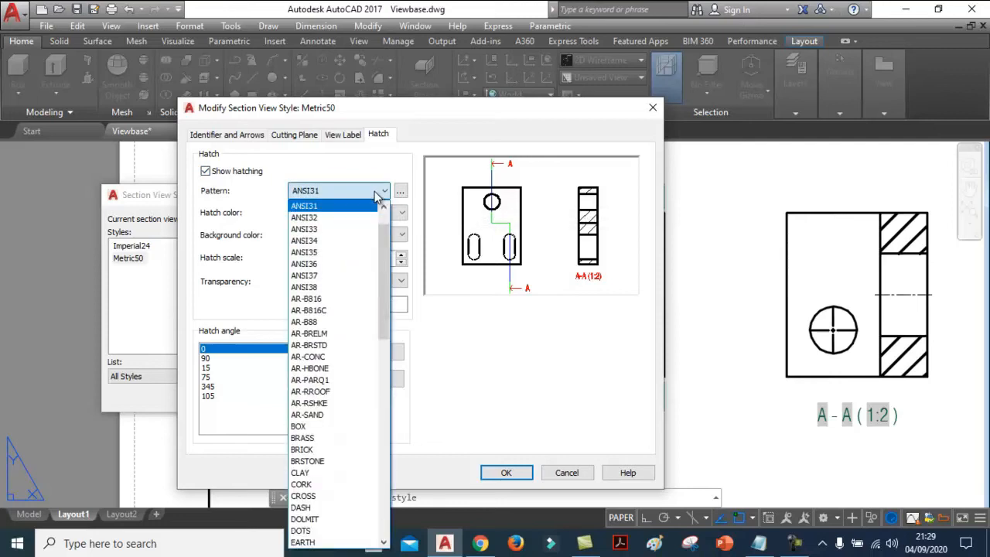
click(395, 167)
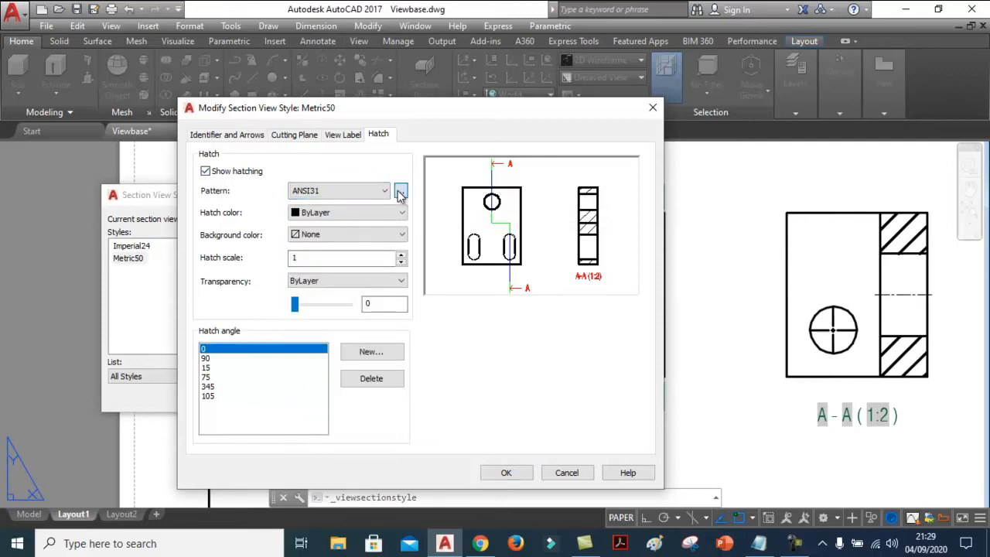
click(400, 194)
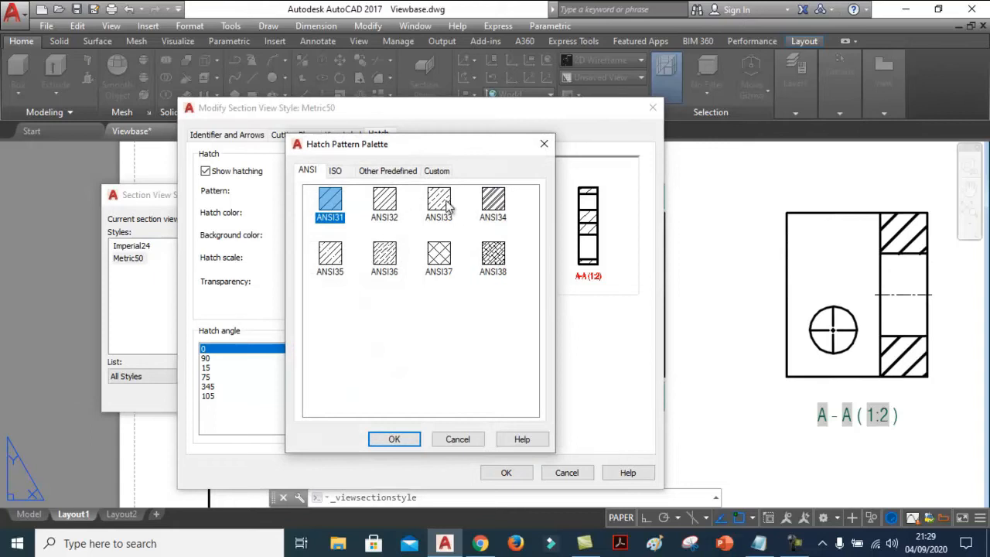
click(386, 203)
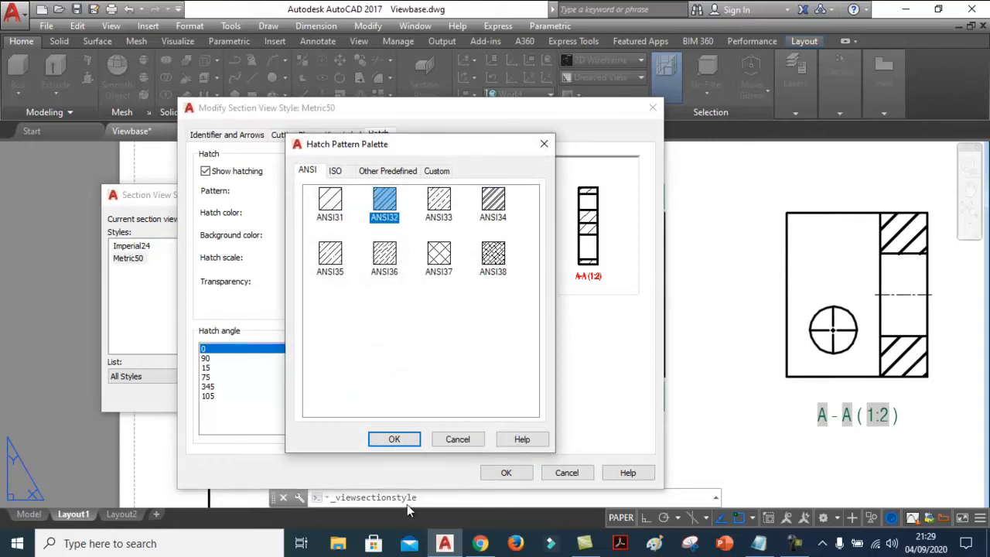
click(395, 440)
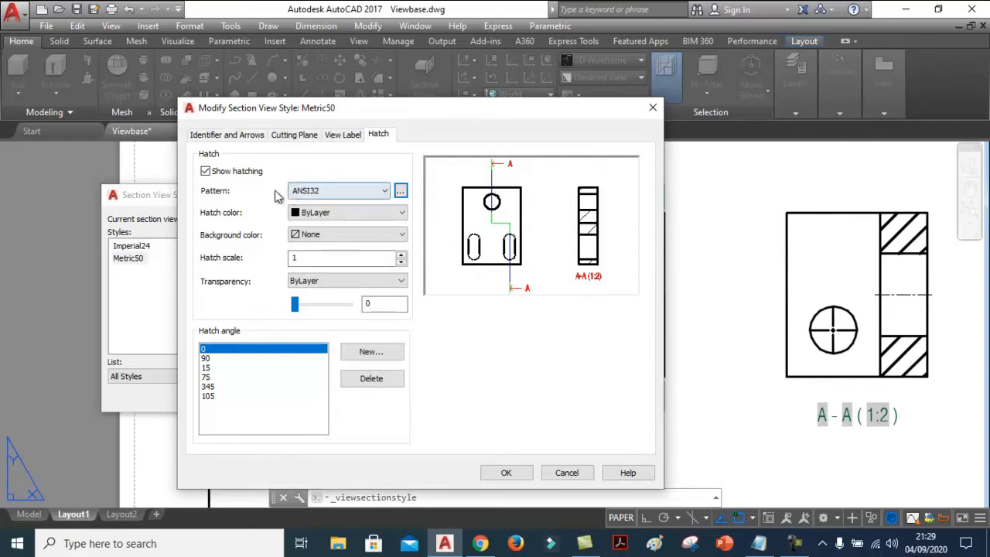
- Set the hatch color to Red and the hatch background color to Yellow
click(349, 213)
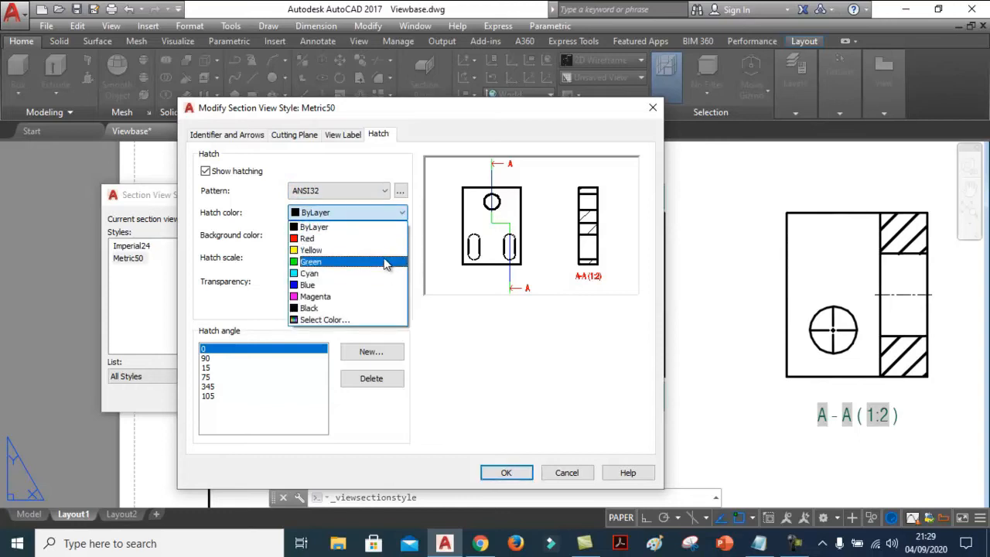
click(327, 240)
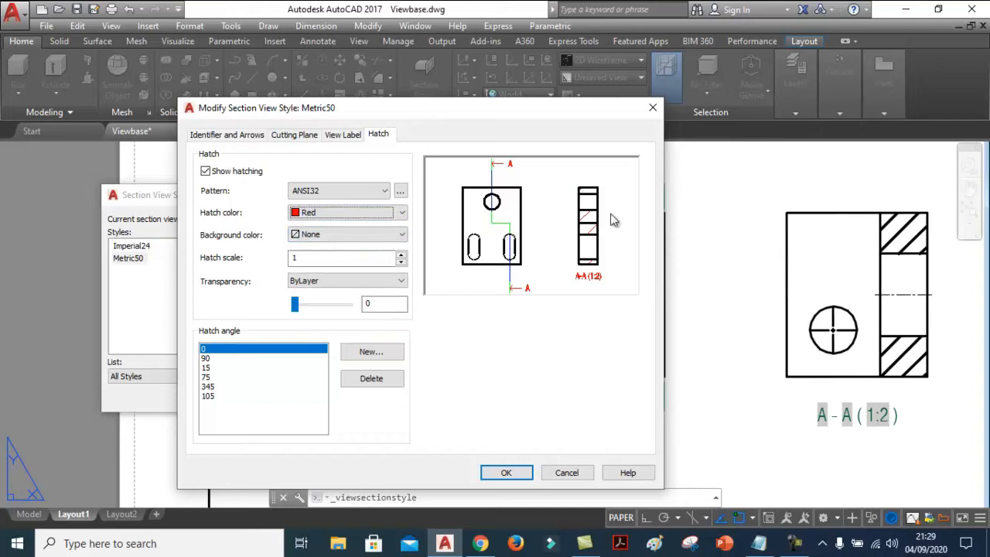
click(366, 237)
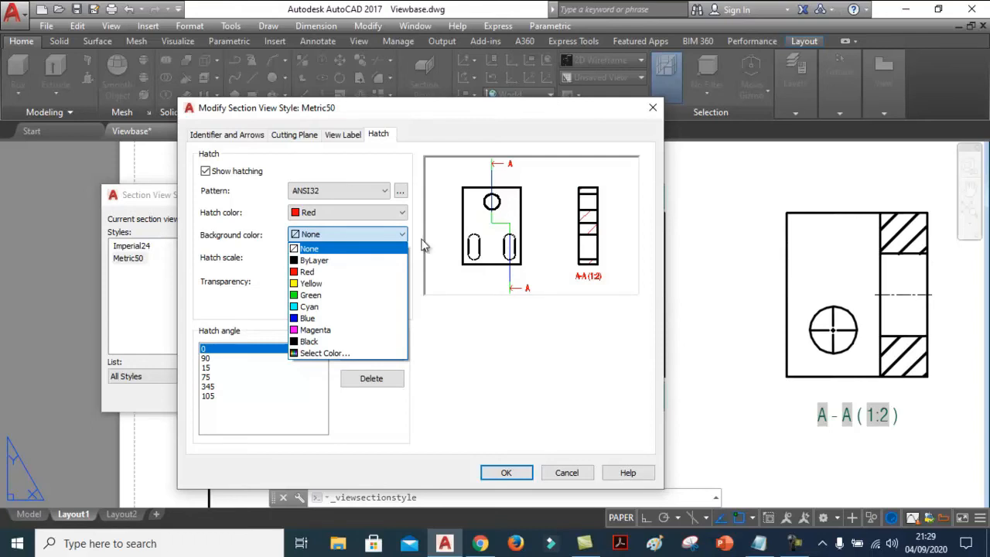
click(312, 283)
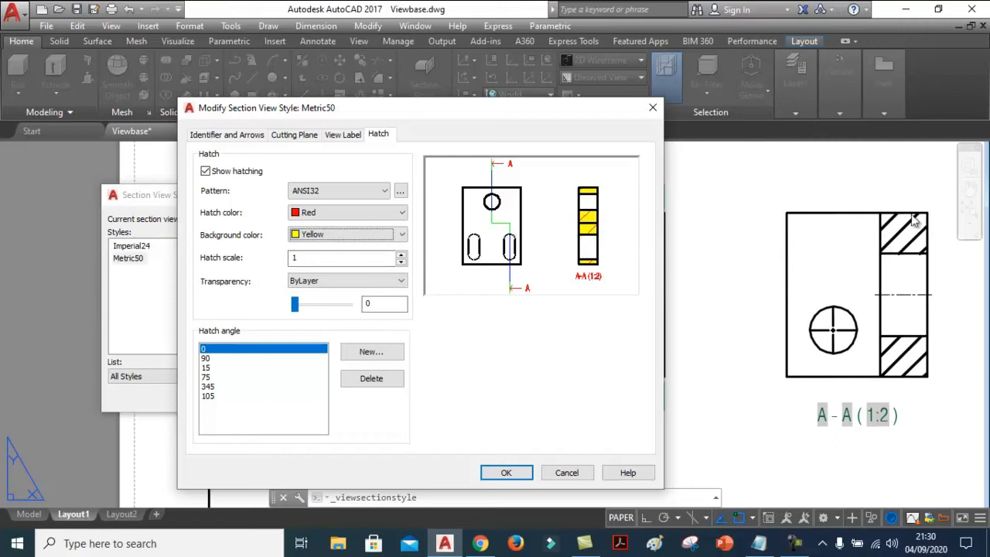
- Set the hatch scale to 0.3 and keep the hatch transparency ByLayer
key(Tab)
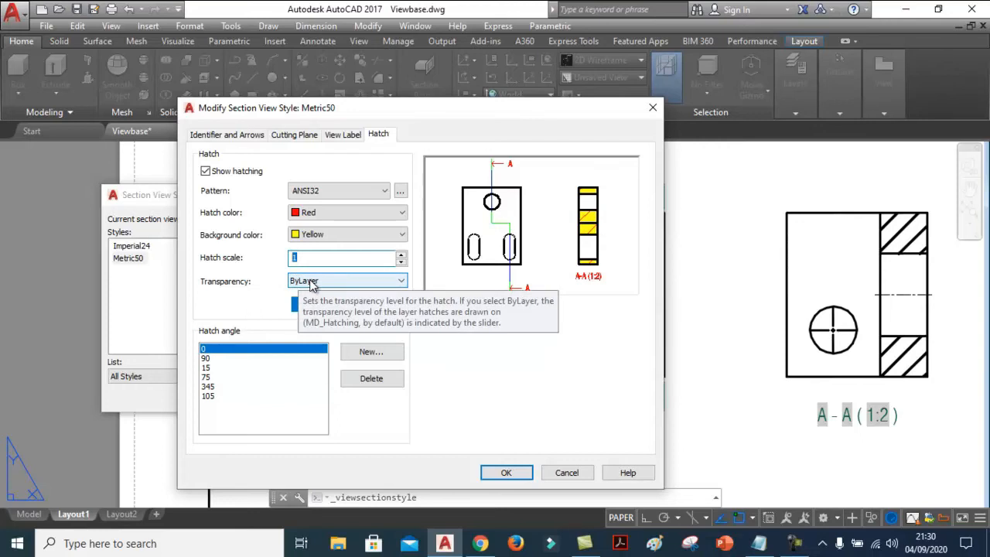
text(.3)
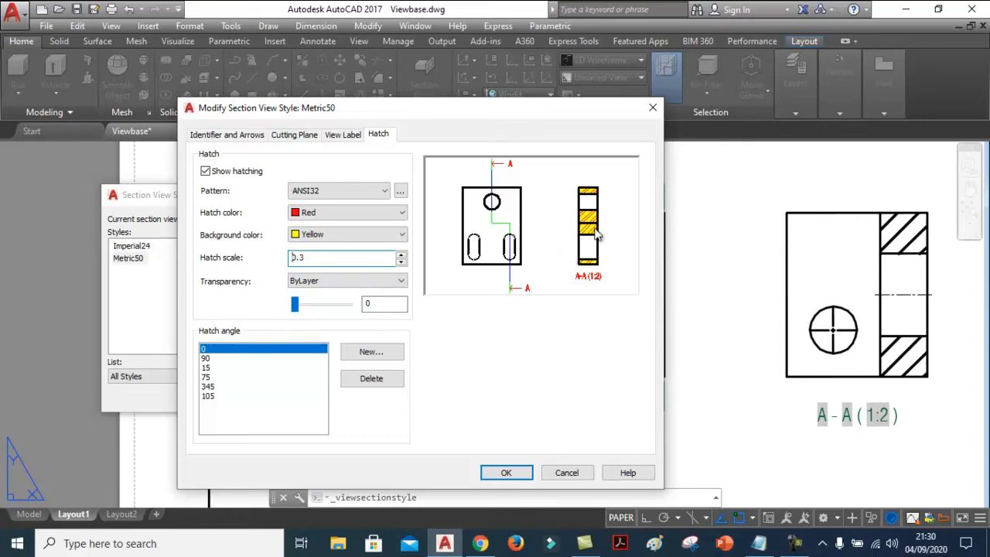
click(325, 283)
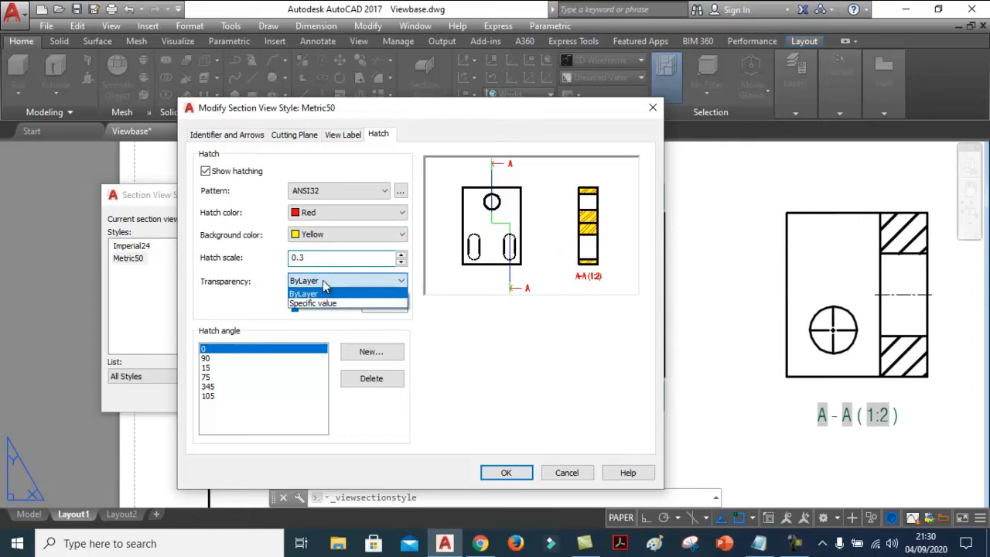
click(326, 289)
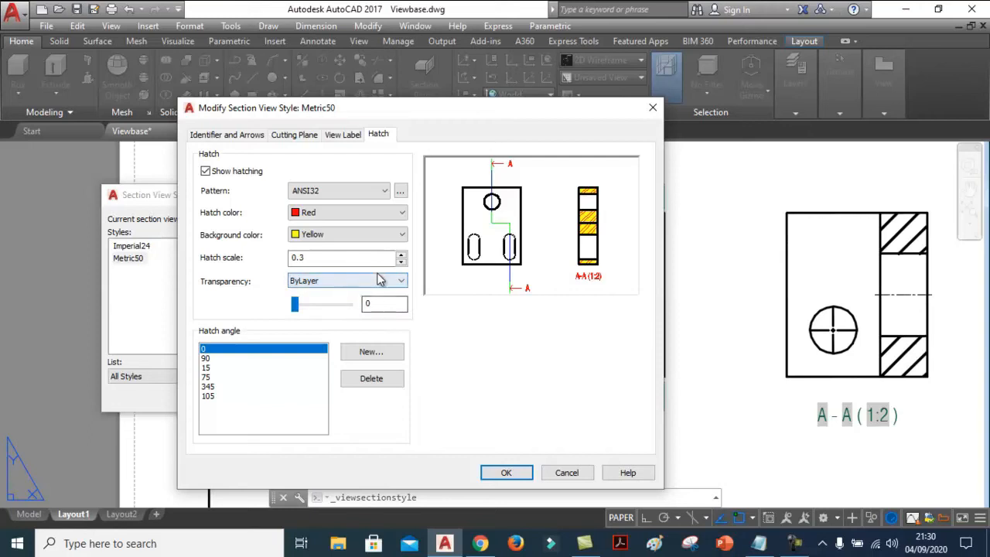
- Set the hatch transparency to a specific value of 0 and select the 90 entry among the hatch angles
mouse_move(295, 303)
mouse_down()
mouse_move(349, 310)
mouse_move(295, 311)
mouse_up()
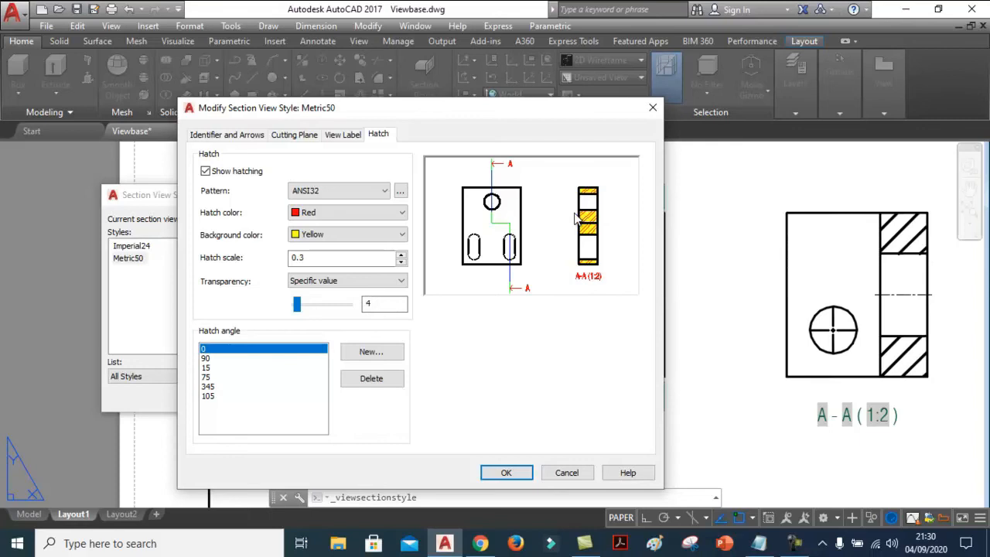
drag(297, 306, 292, 305)
click(206, 358)
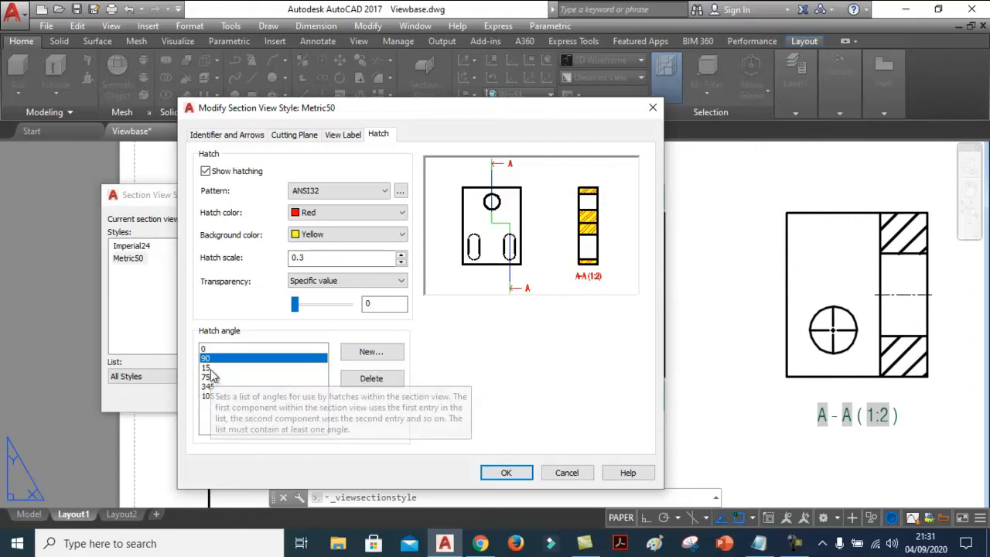
click(208, 368)
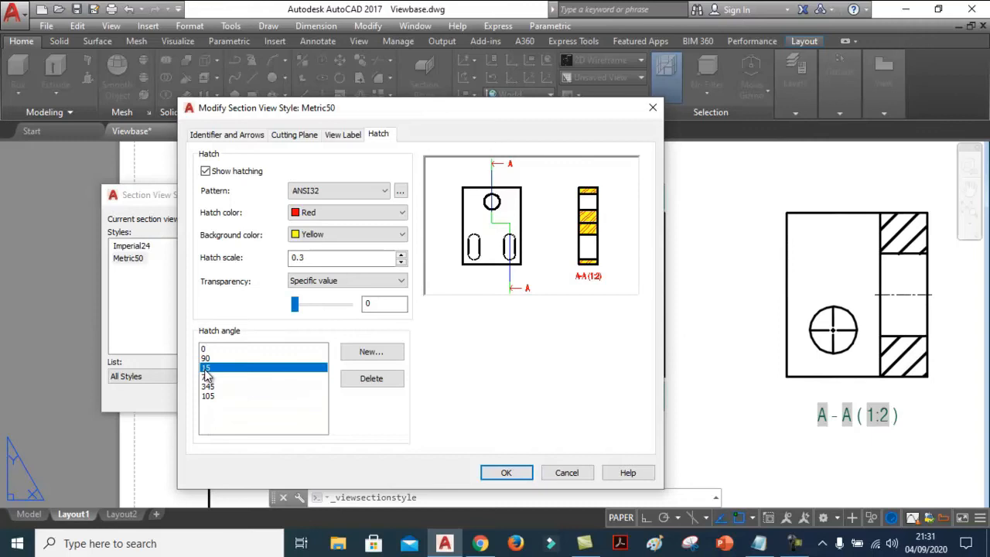
click(206, 358)
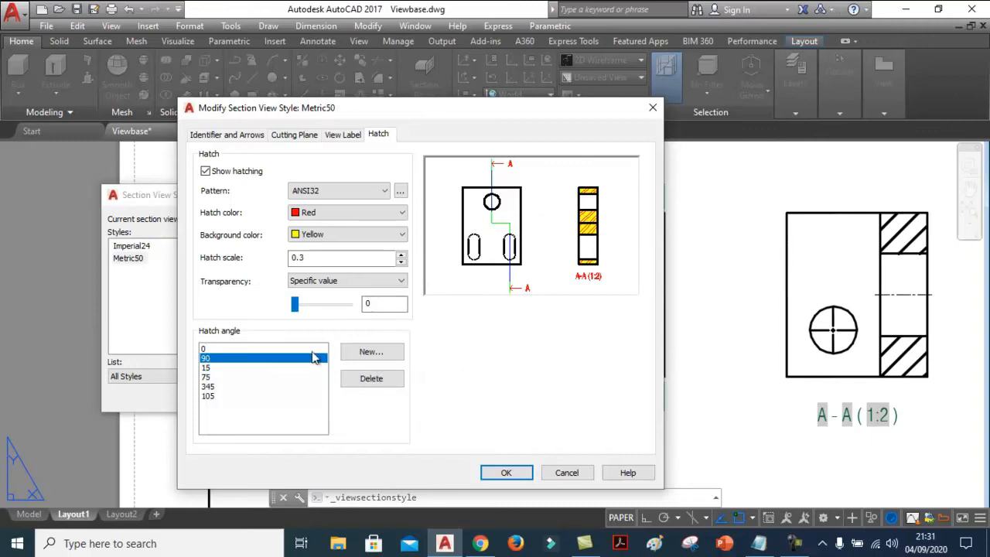
click(212, 353)
click(214, 357)
- Review the identifier and arrow, cutting plane, view label and hatch settings of Metric50, and accept the modified style
click(222, 137)
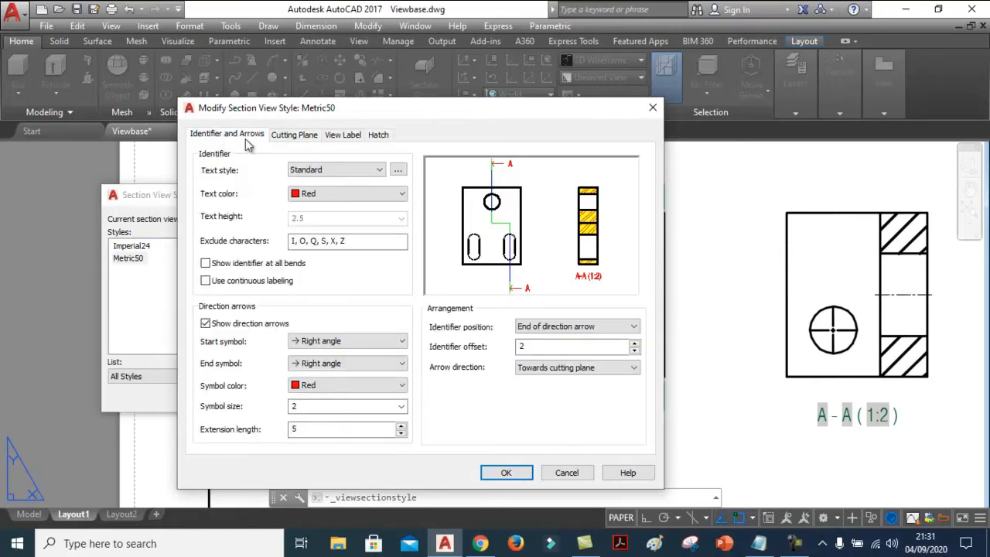
click(300, 136)
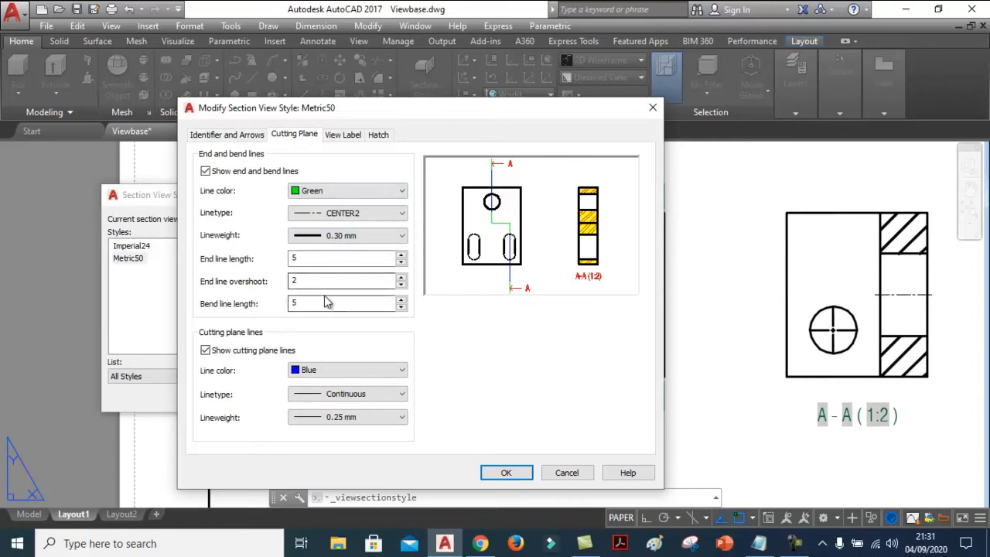
click(341, 135)
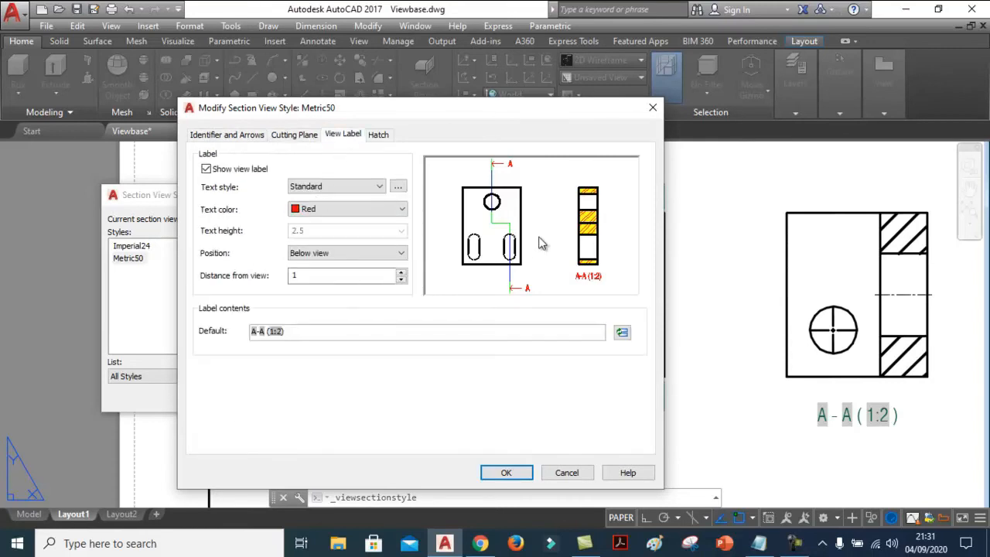
click(378, 136)
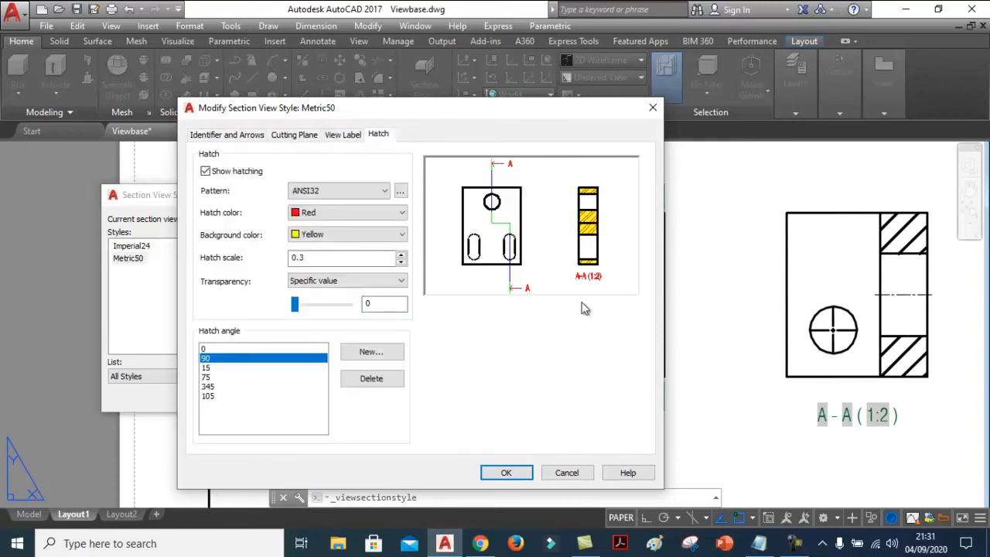
click(506, 474)
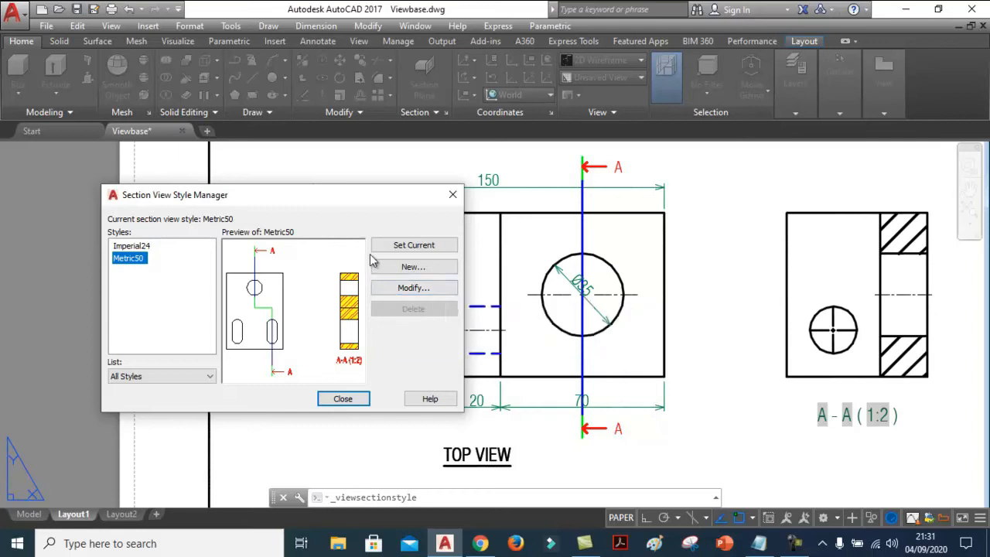
- Set Metric50 as the current section view style, compare its preview with Imperial24, and close the style manager
click(415, 246)
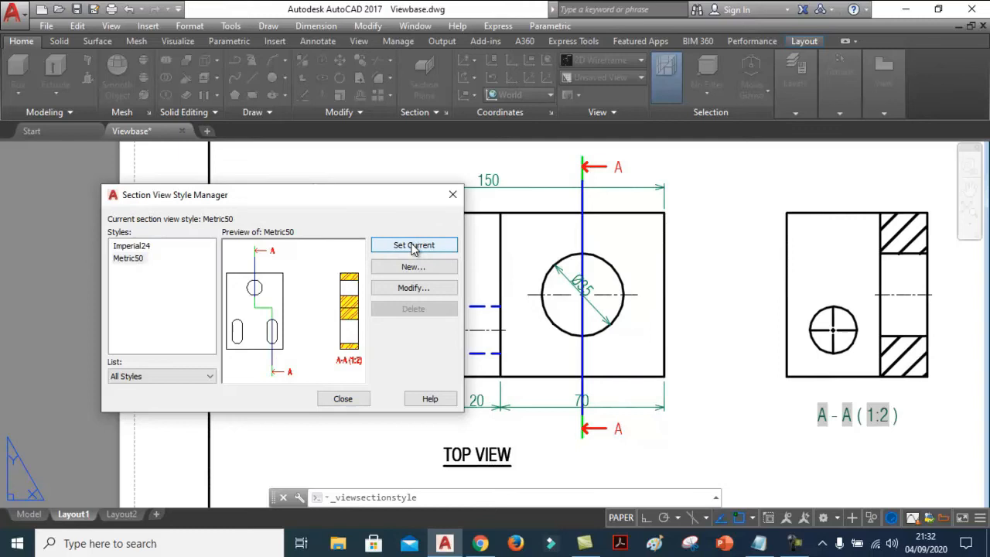
click(144, 247)
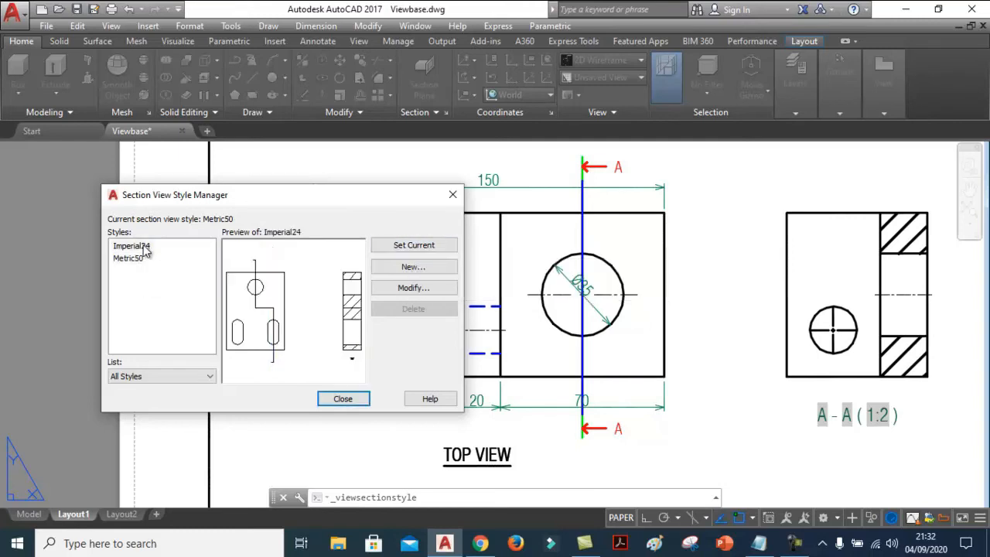
click(145, 248)
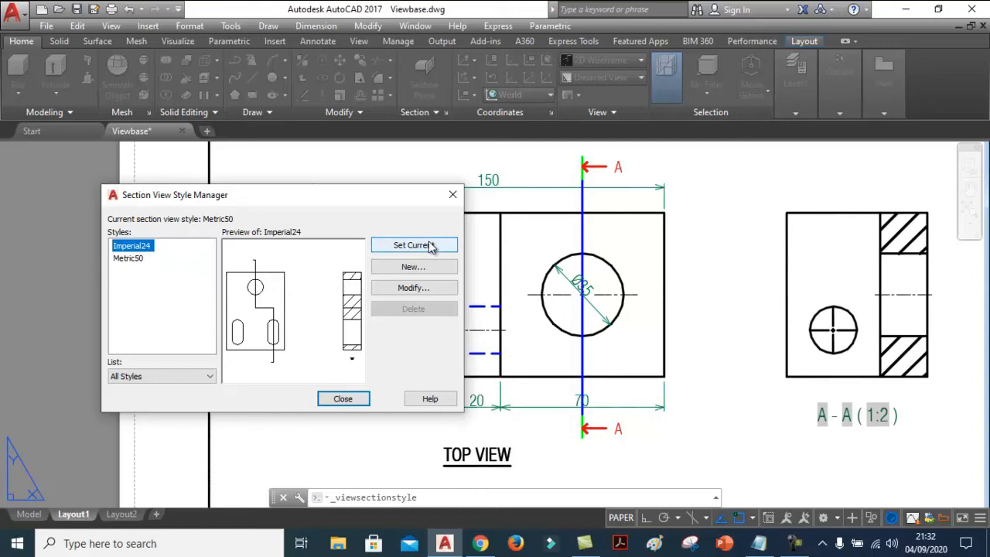
click(133, 258)
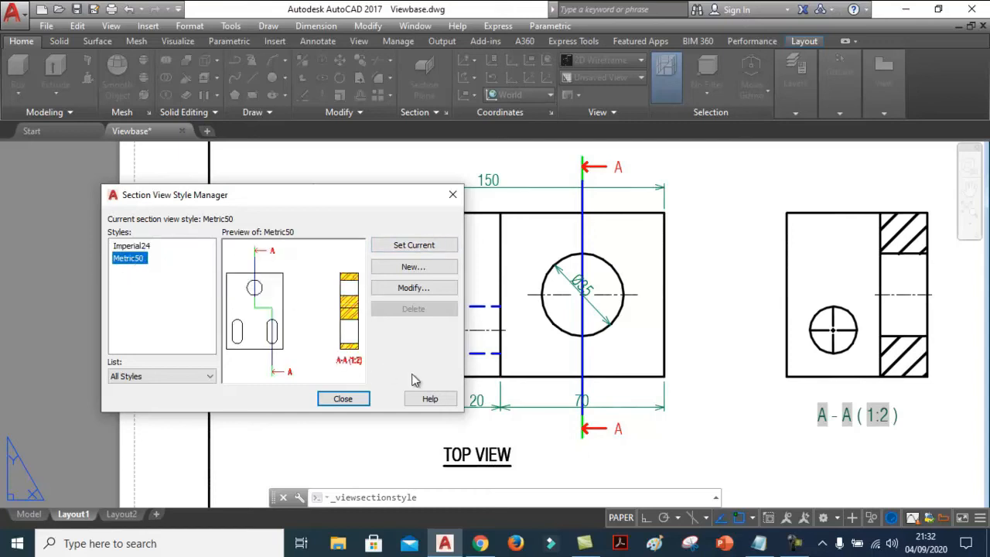
click(343, 400)
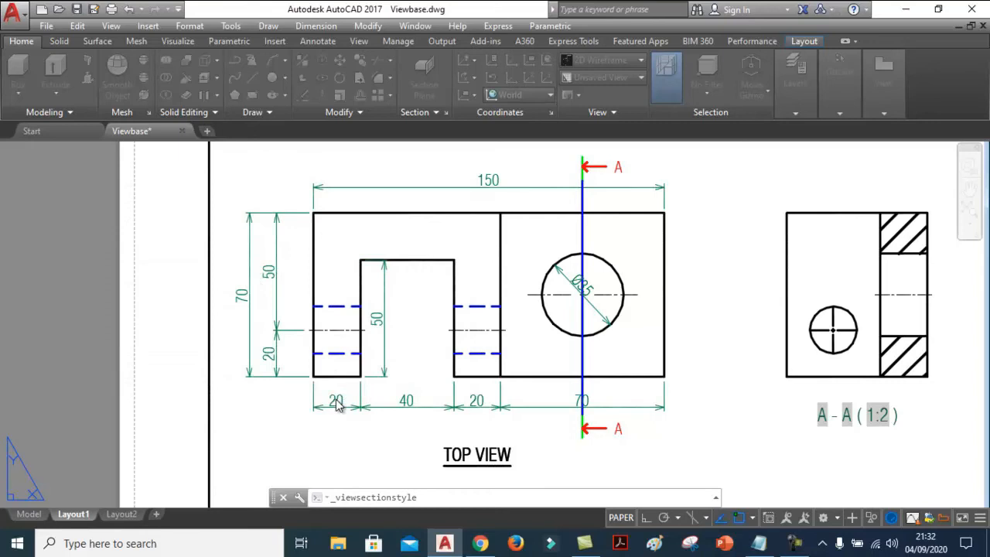
- Examine section views A-A and B-B, the section lines in the layout, and the section view styles available
middle_drag(621, 338, 504, 345)
scroll(505, 345, down, 5)
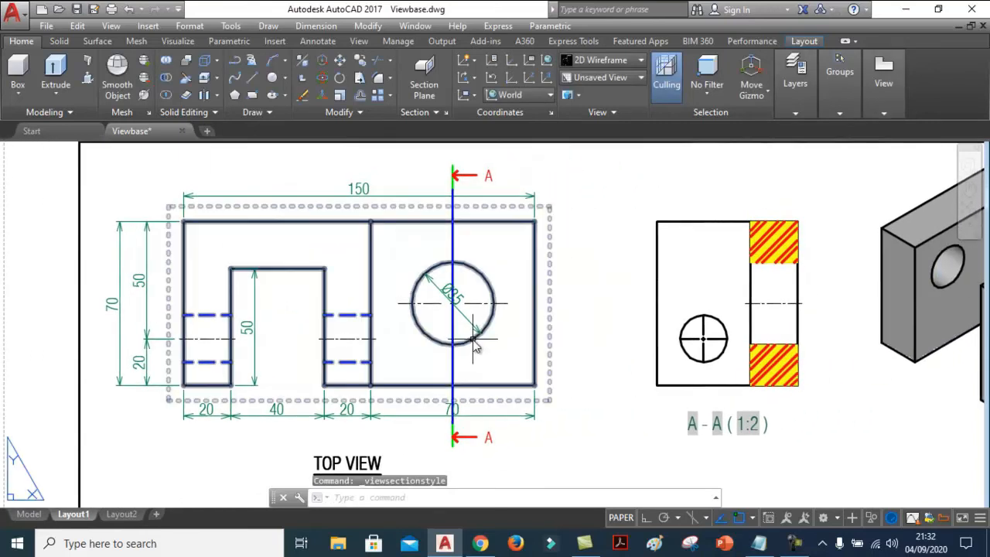
scroll(517, 433, up, 2)
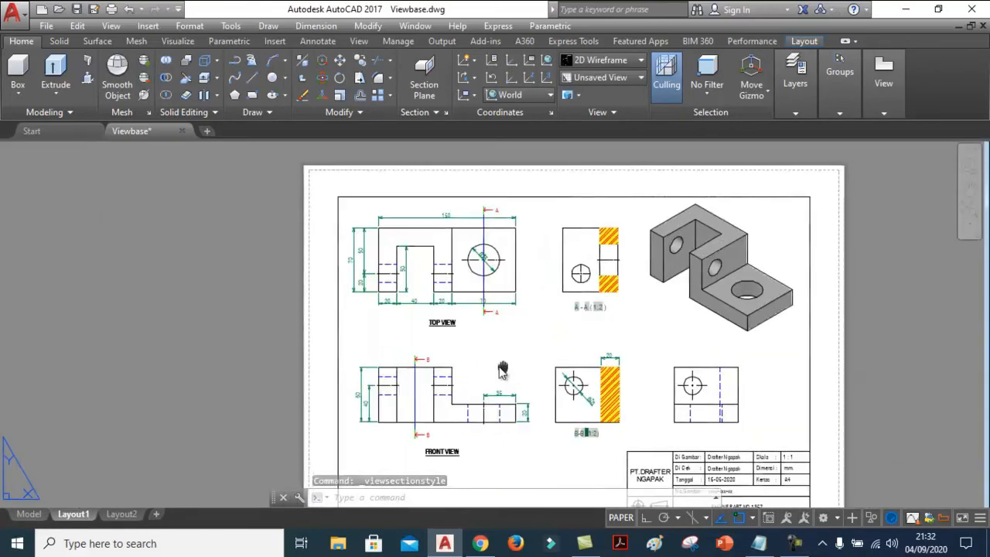
click(884, 113)
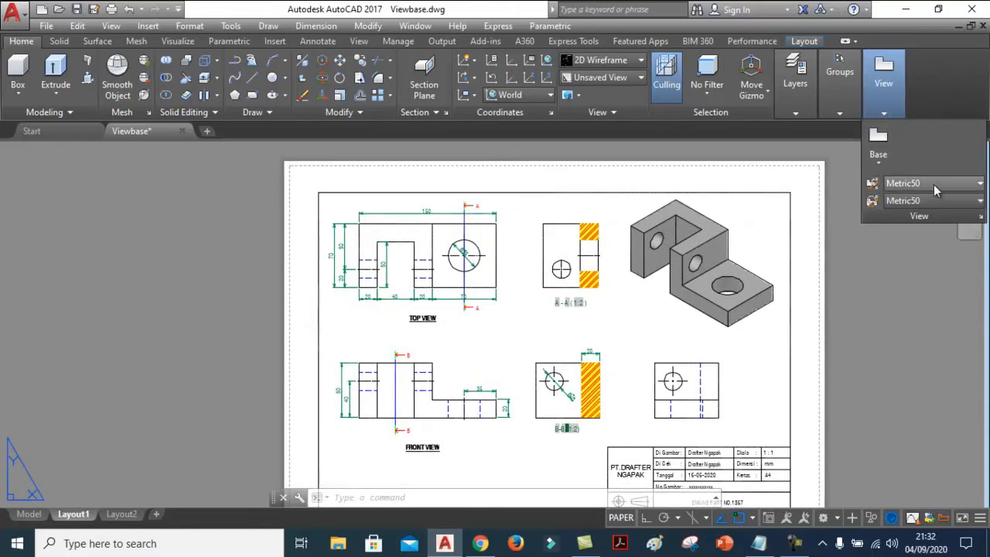
click(966, 185)
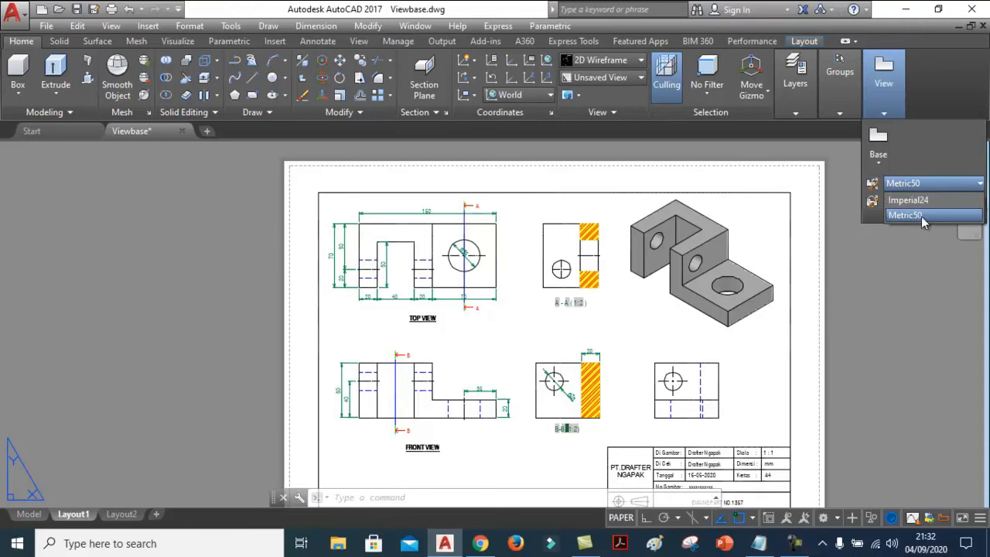
click(770, 220)
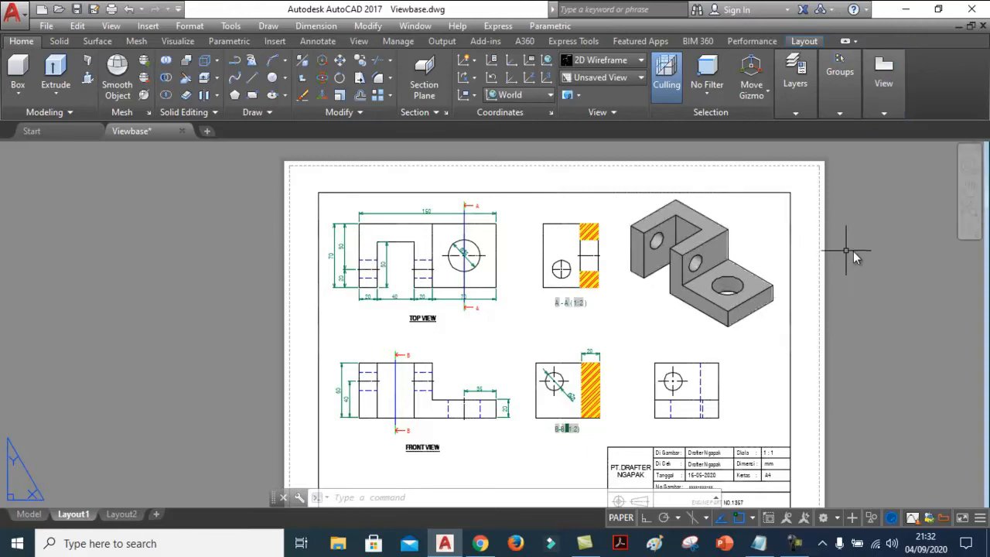
click(568, 252)
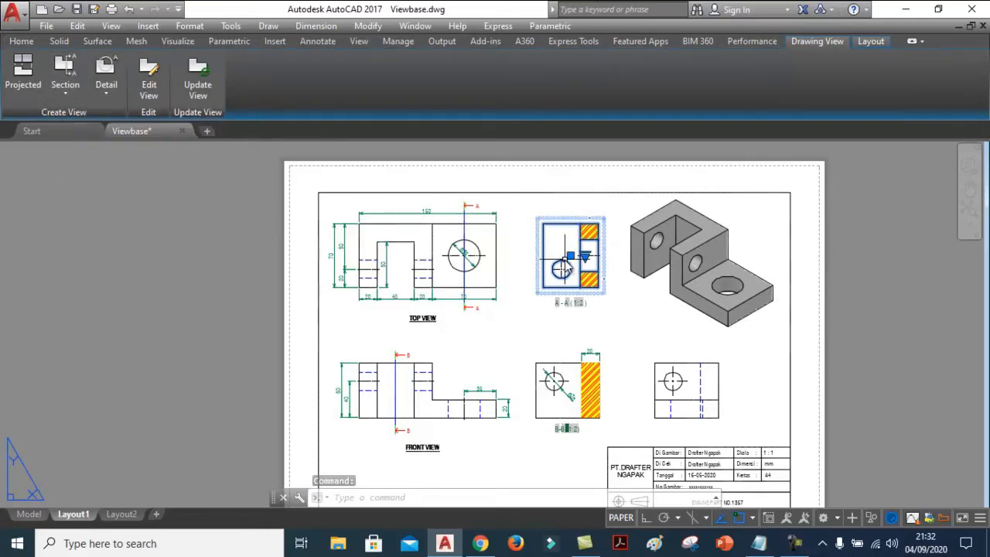
key(Escape)
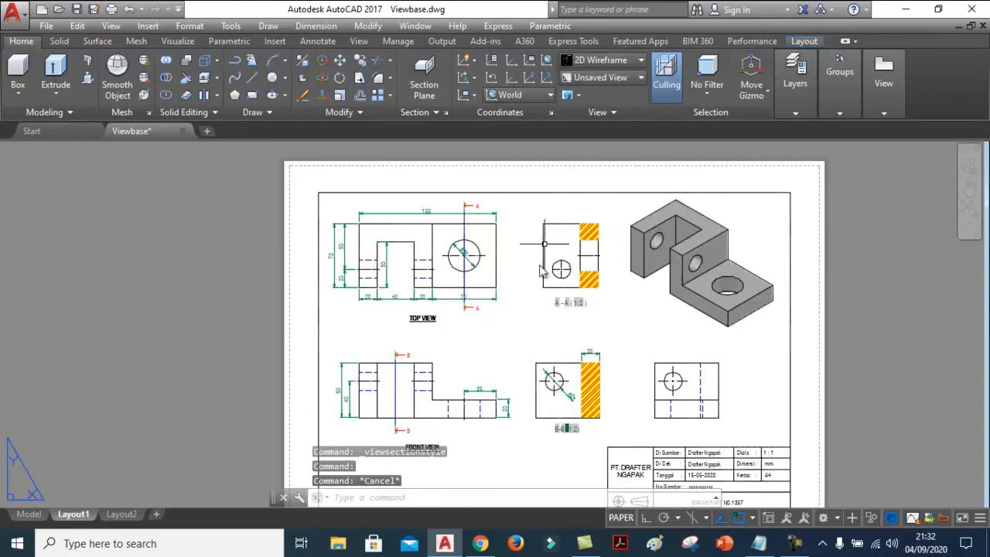
scroll(508, 241, up, 2)
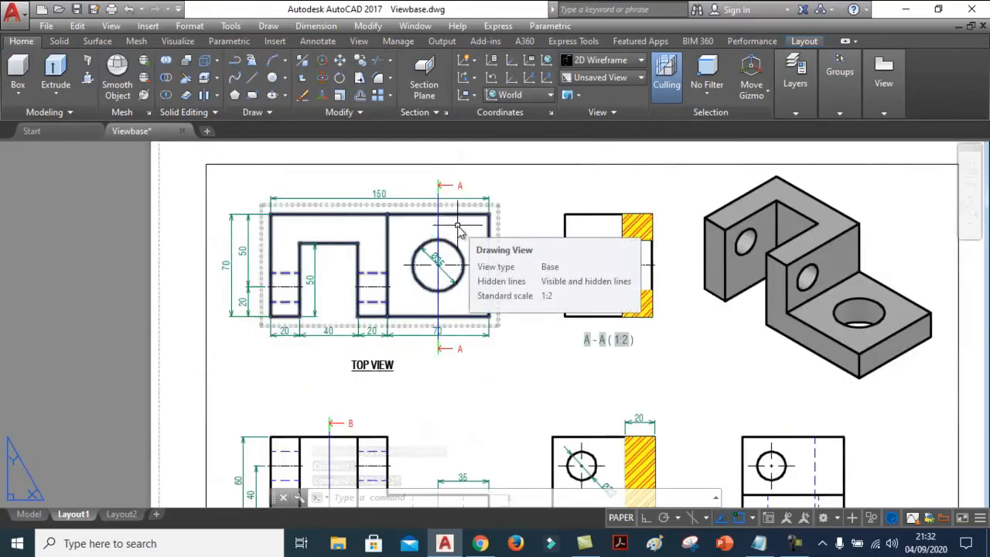
scroll(482, 193, up, 2)
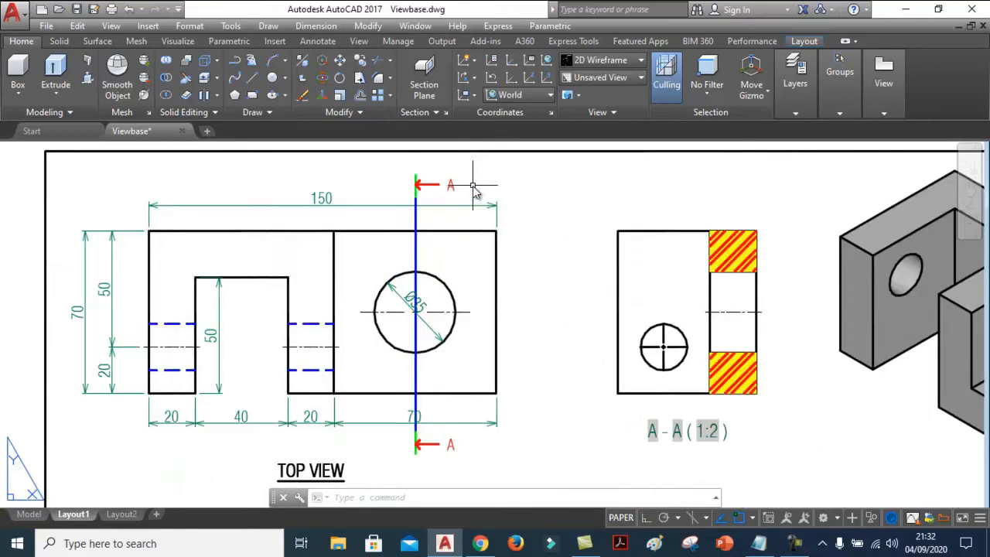
scroll(398, 221, down, 3)
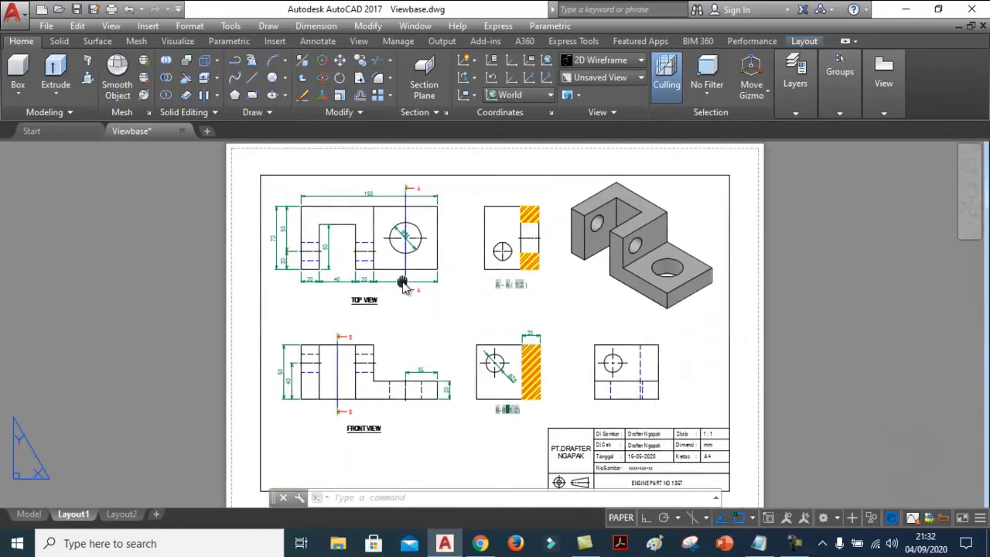
- Make Imperial24 the current section view style and inspect section A-A beside the top view
click(884, 113)
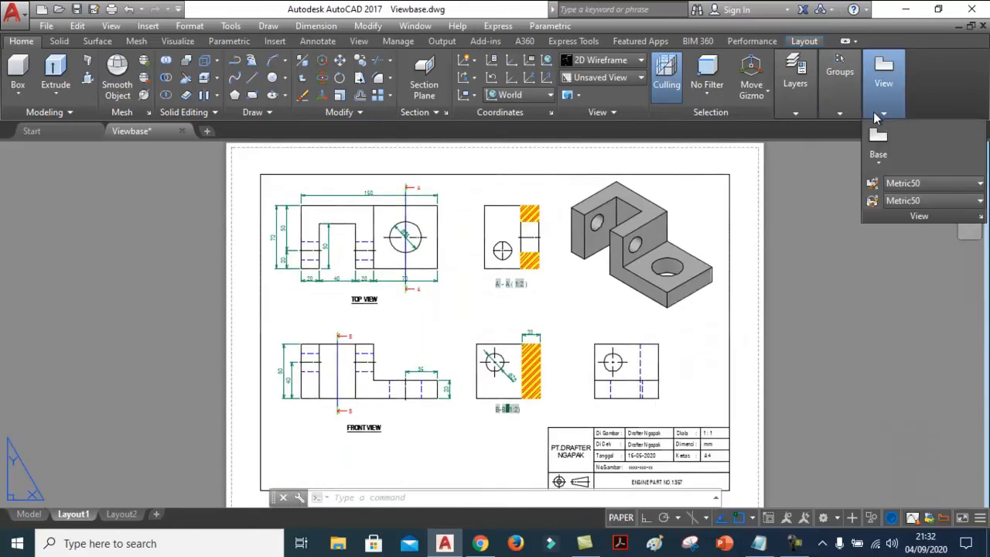
click(964, 188)
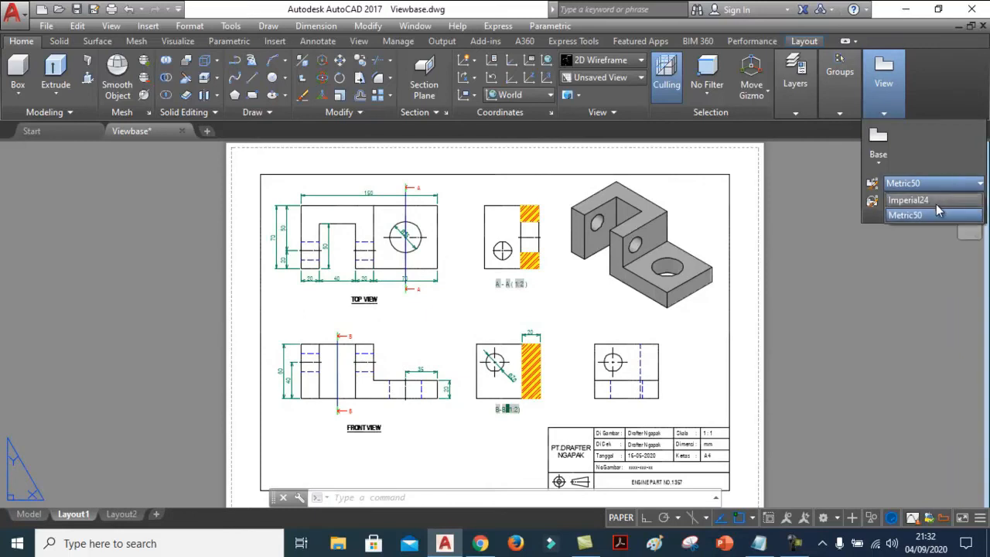
click(942, 200)
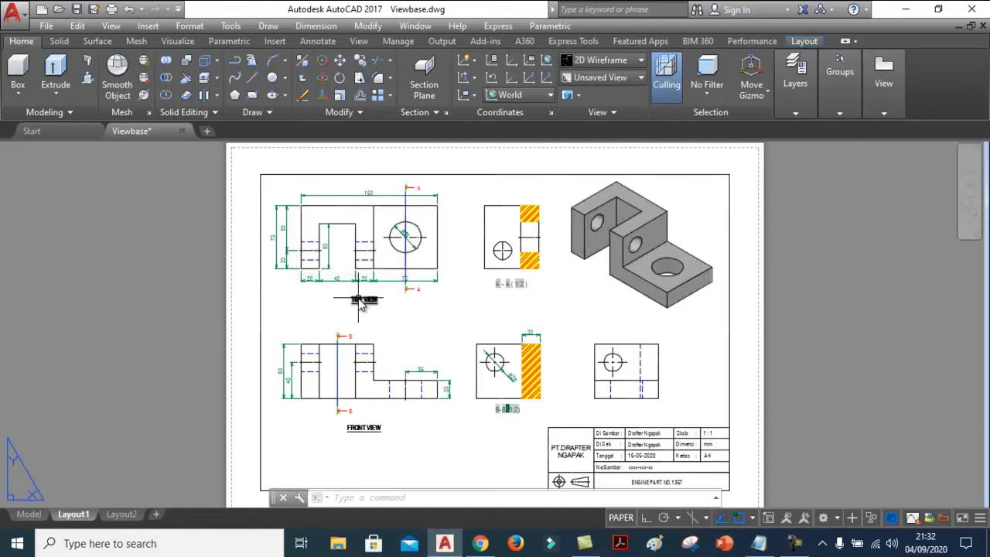
scroll(399, 207, up, 2)
scroll(399, 207, up, 2)
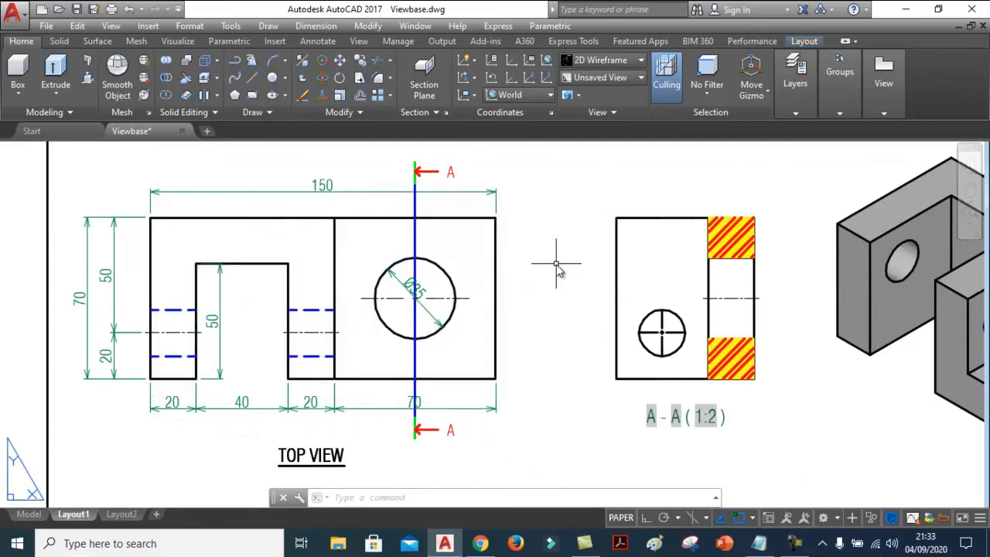
- Start a new section view style based on Metric50, keeping the name Copy of Metric50
click(890, 113)
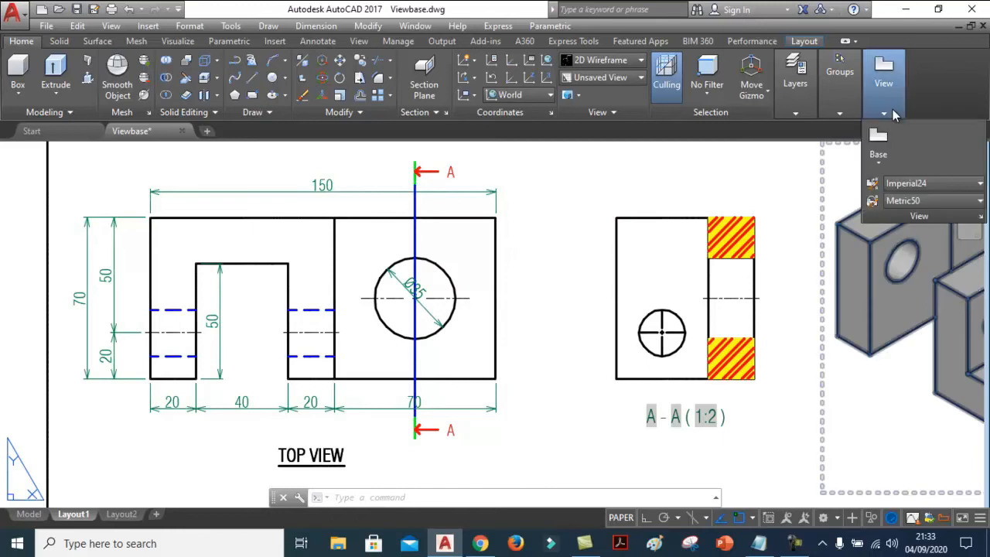
click(932, 184)
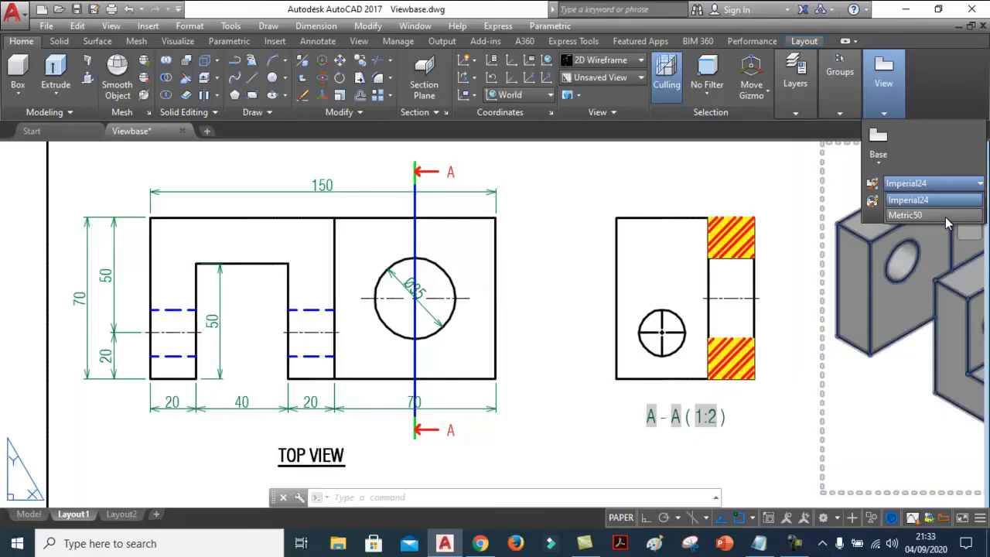
click(914, 152)
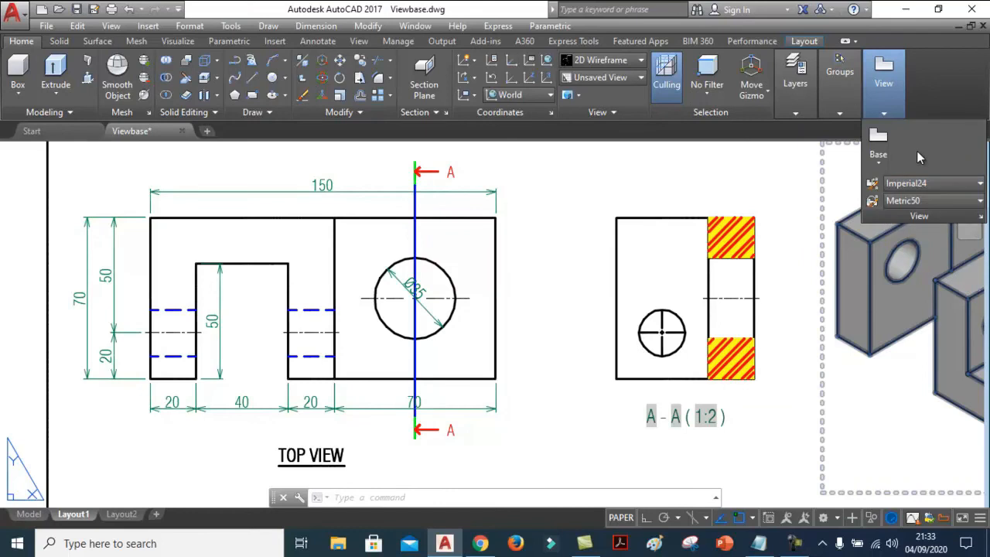
click(872, 184)
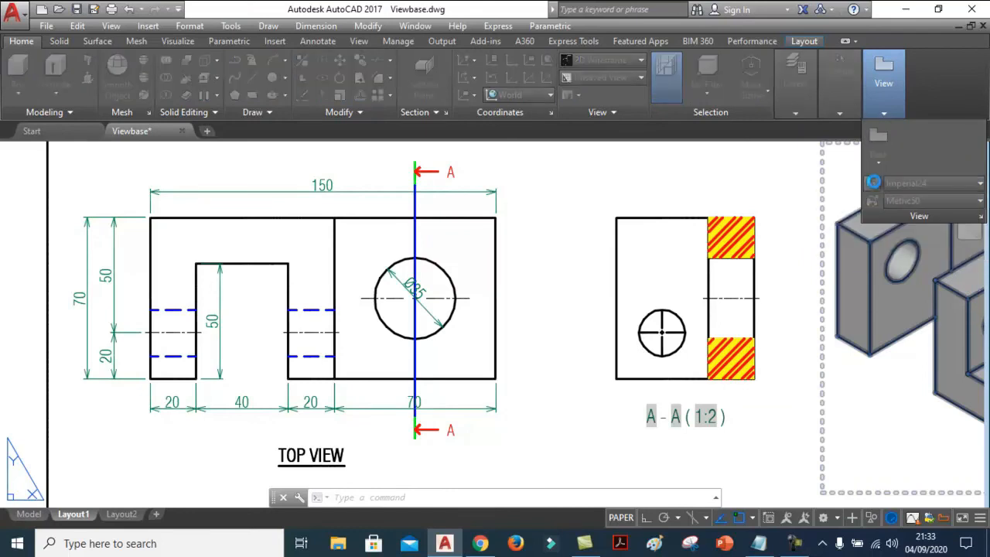
drag(292, 200, 373, 178)
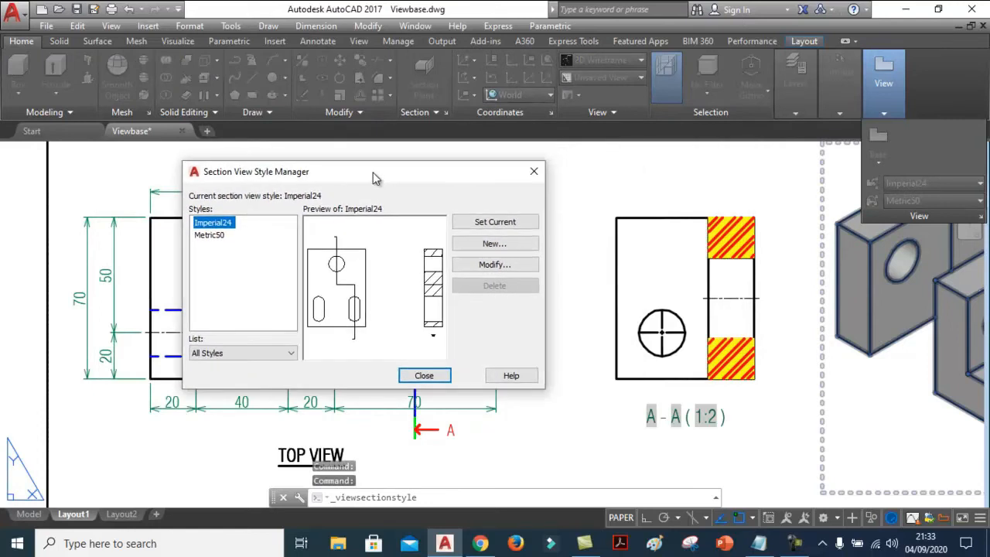
click(211, 237)
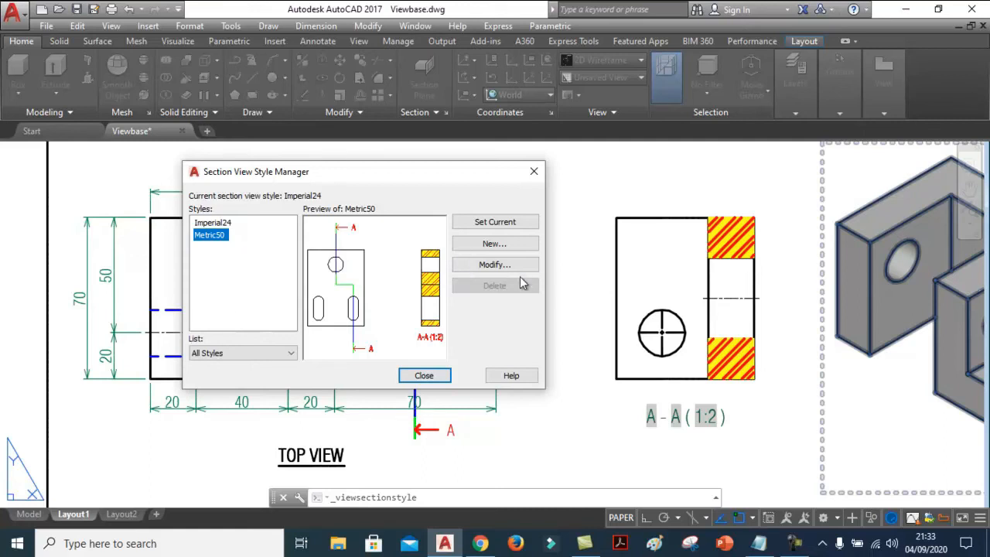
click(511, 248)
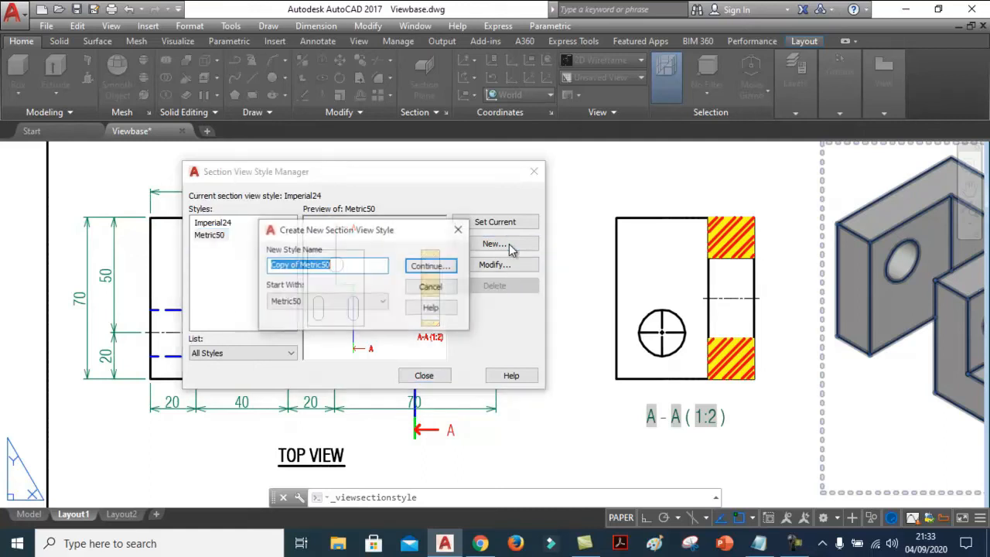
drag(367, 238, 491, 236)
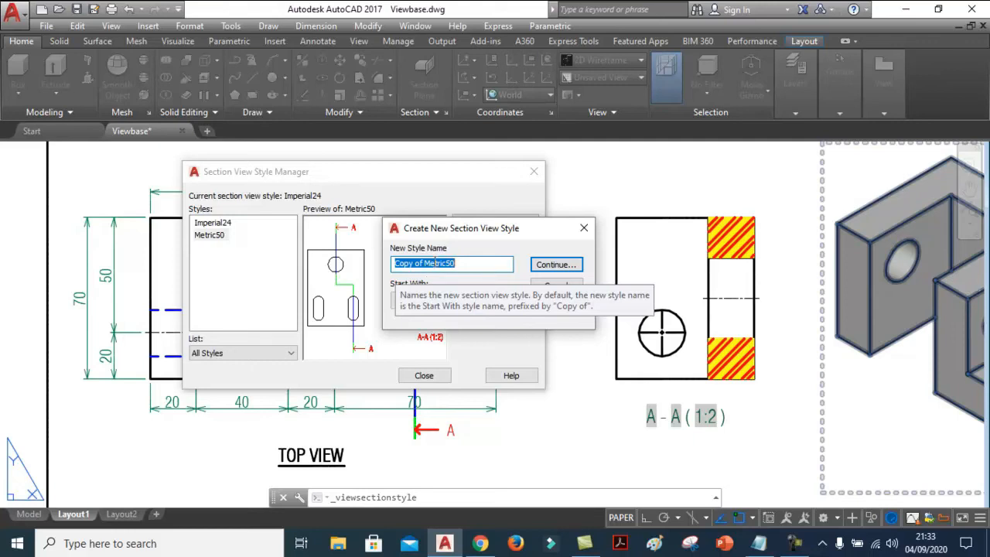
click(559, 266)
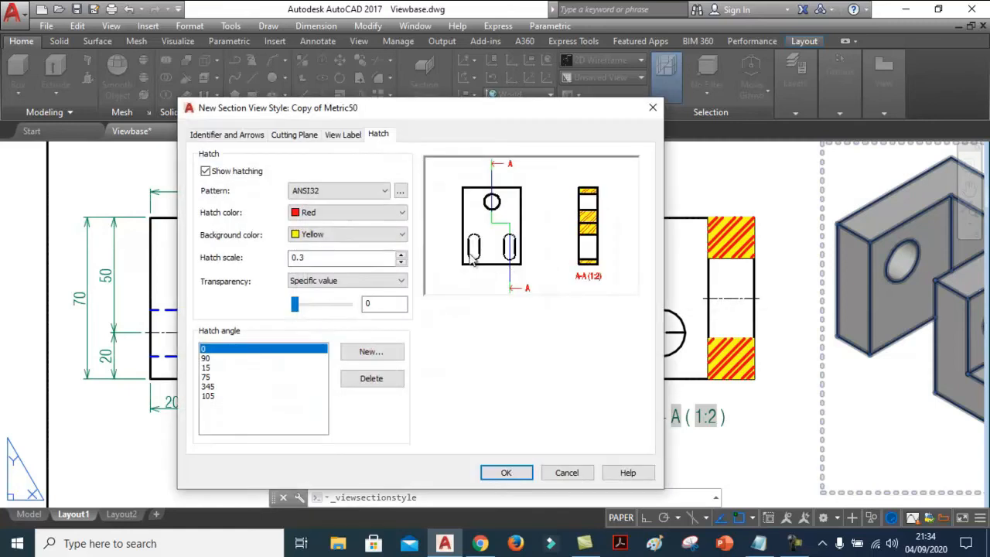
- Set both the identifier text color and the direction arrow symbol color of the new style to Blue
drag(311, 116, 347, 114)
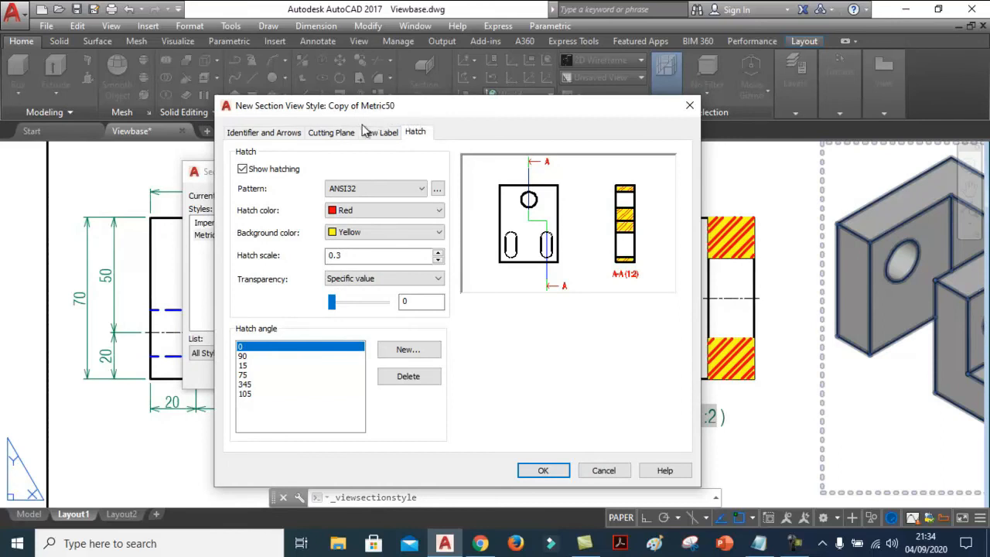
click(267, 133)
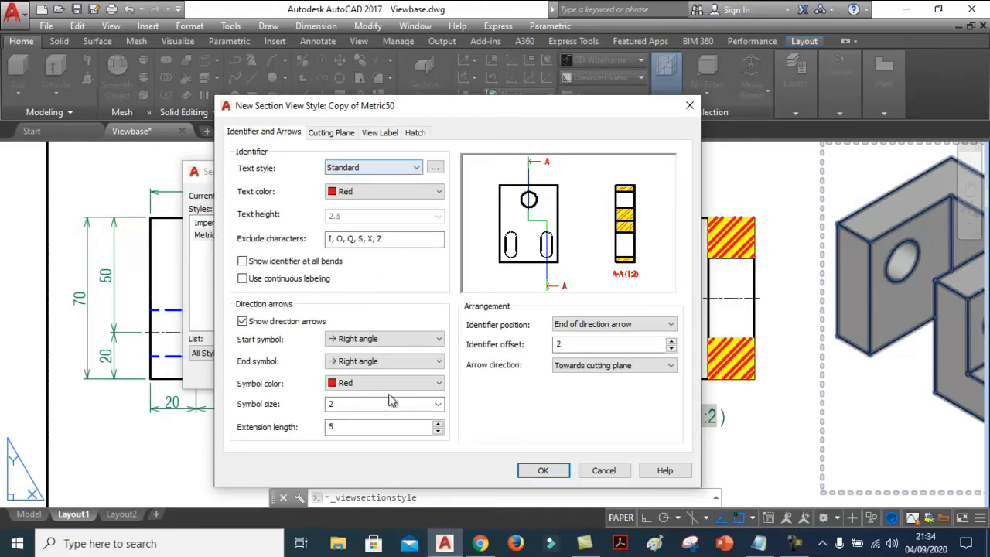
click(410, 192)
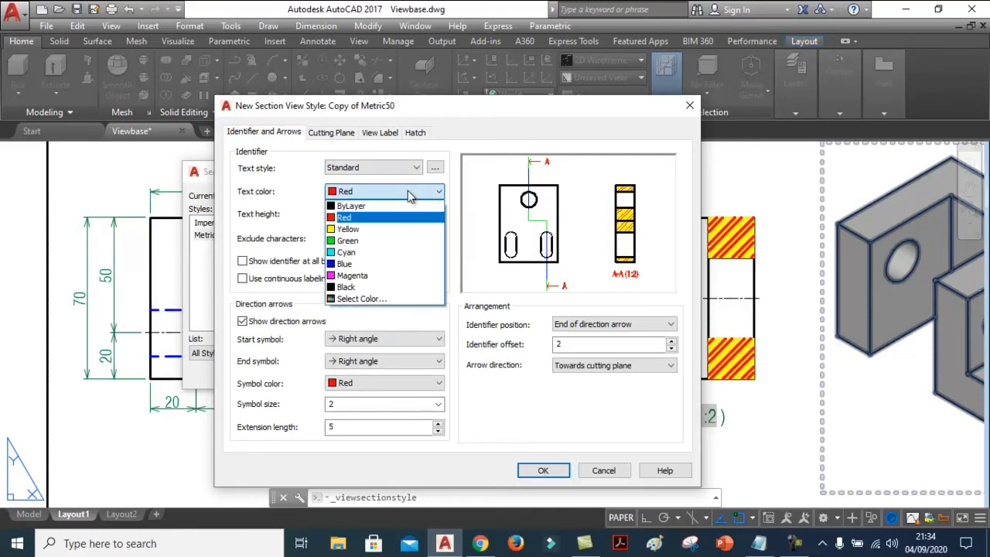
click(348, 265)
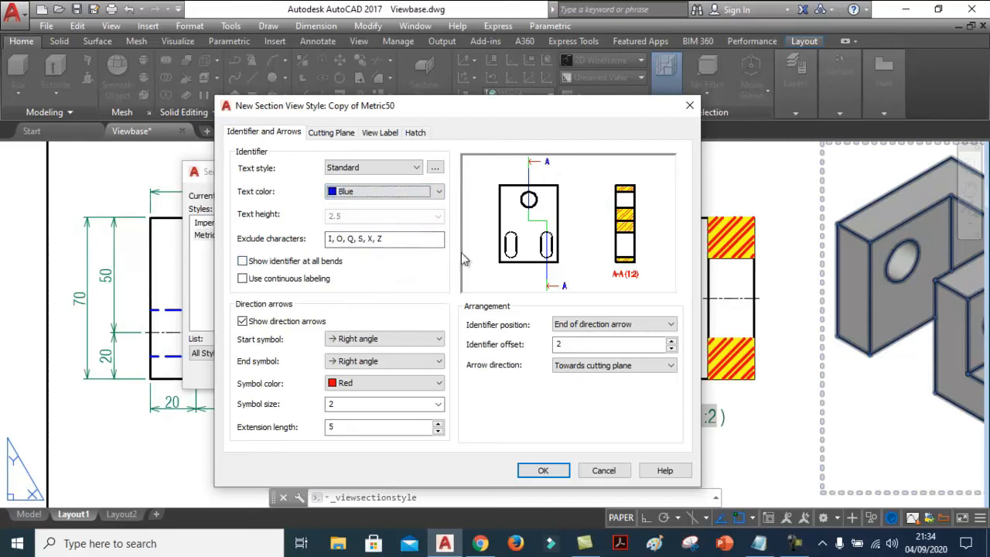
click(366, 384)
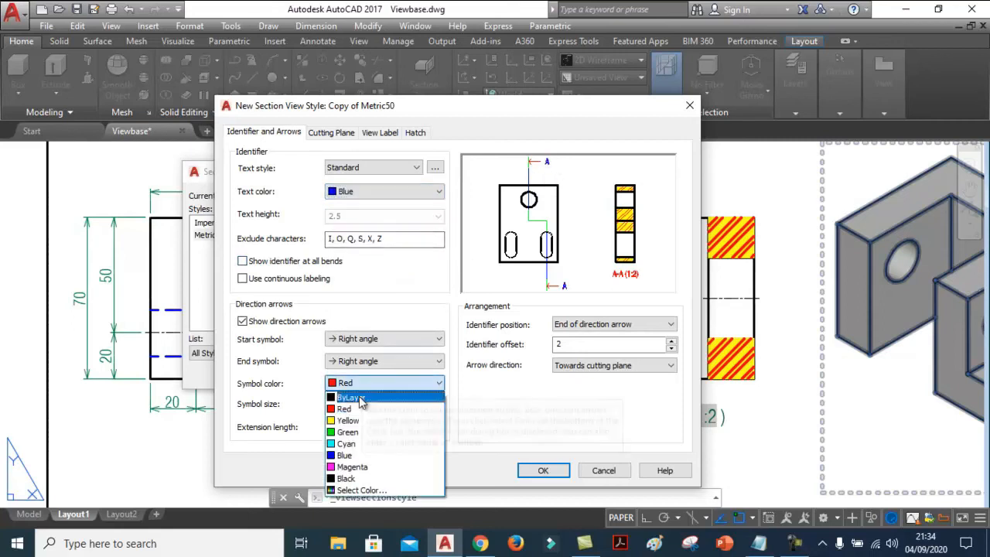
click(344, 455)
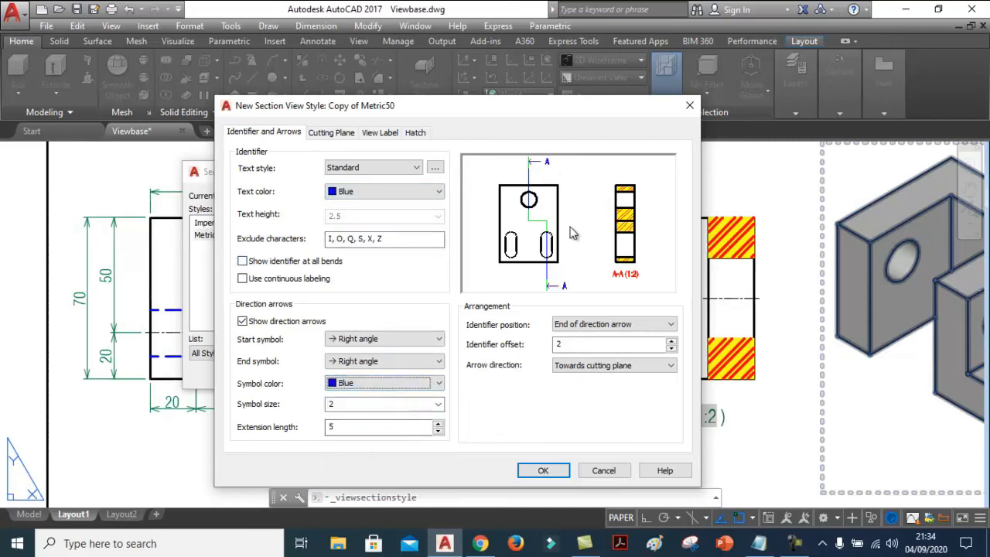
- Review the cutting plane, view label and identifier settings of Copy of Metric50, and save the new style
click(334, 133)
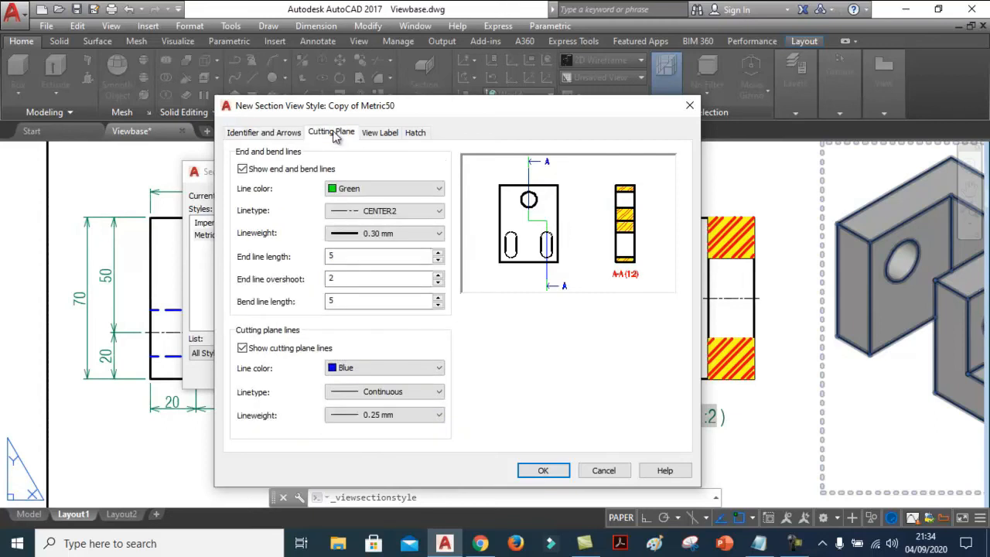
click(380, 134)
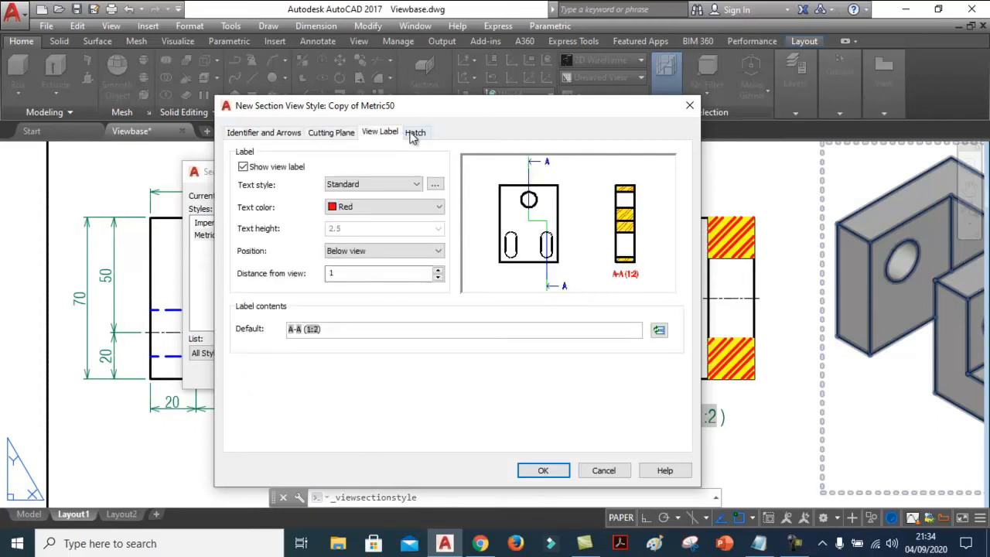
click(401, 135)
click(249, 136)
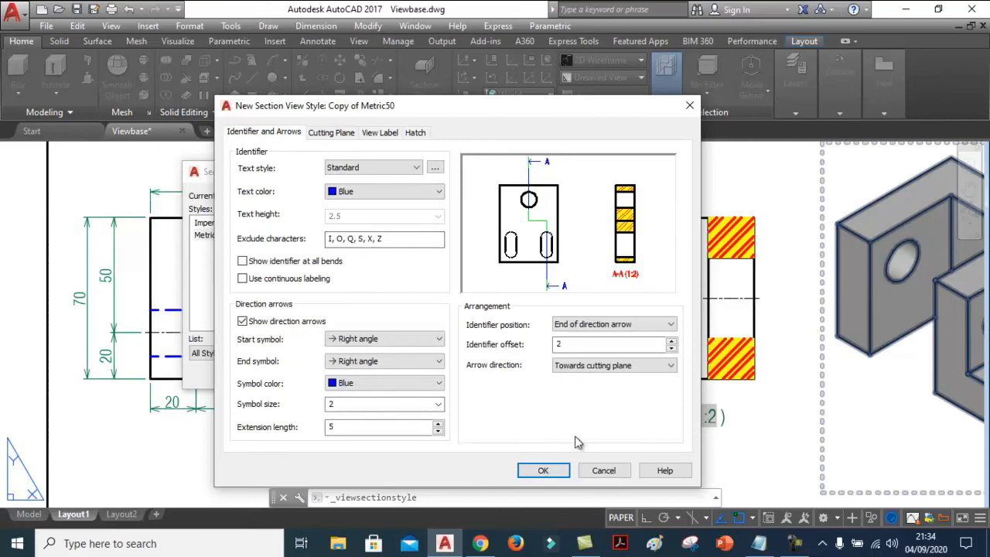
click(543, 471)
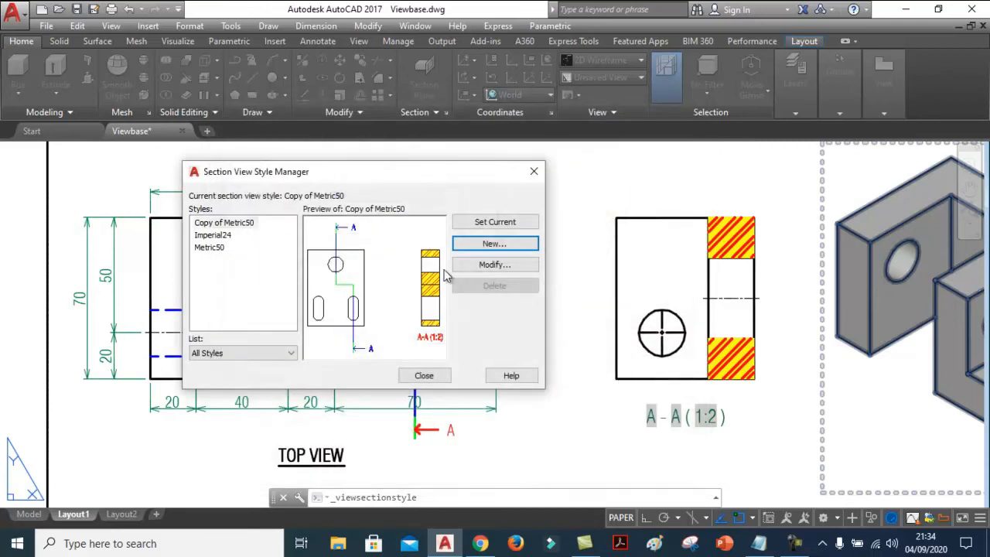
- Set Copy of Metric50 as the current section view style and close the style manager
click(229, 223)
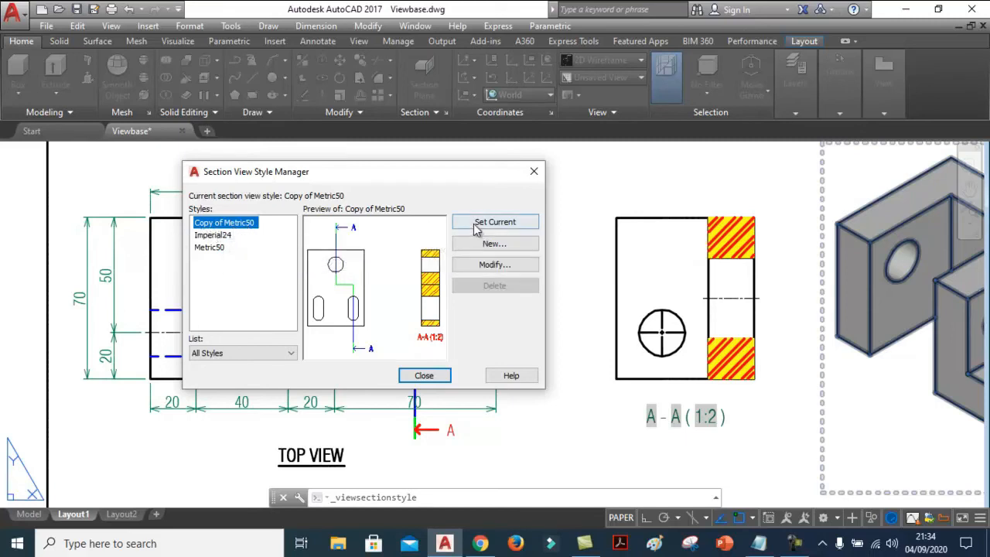
click(501, 223)
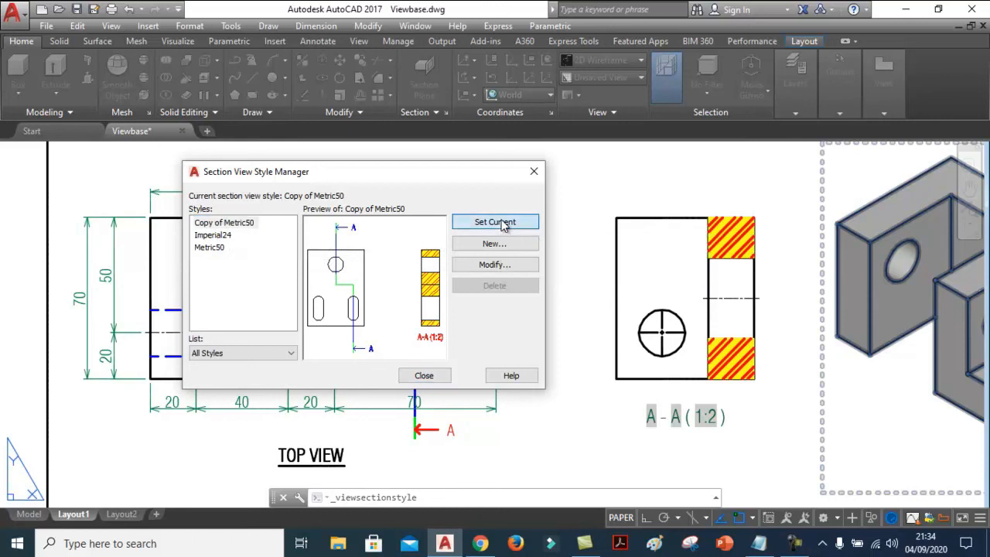
click(423, 376)
middle_drag(535, 328, 438, 322)
scroll(437, 323, down, 3)
scroll(420, 283, up, 3)
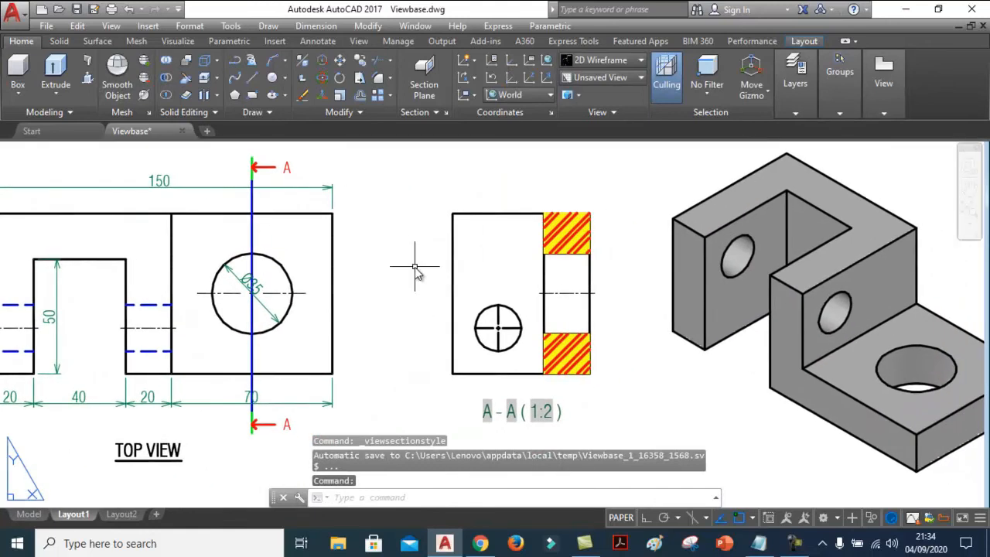
click(261, 175)
mouse_move(883, 116)
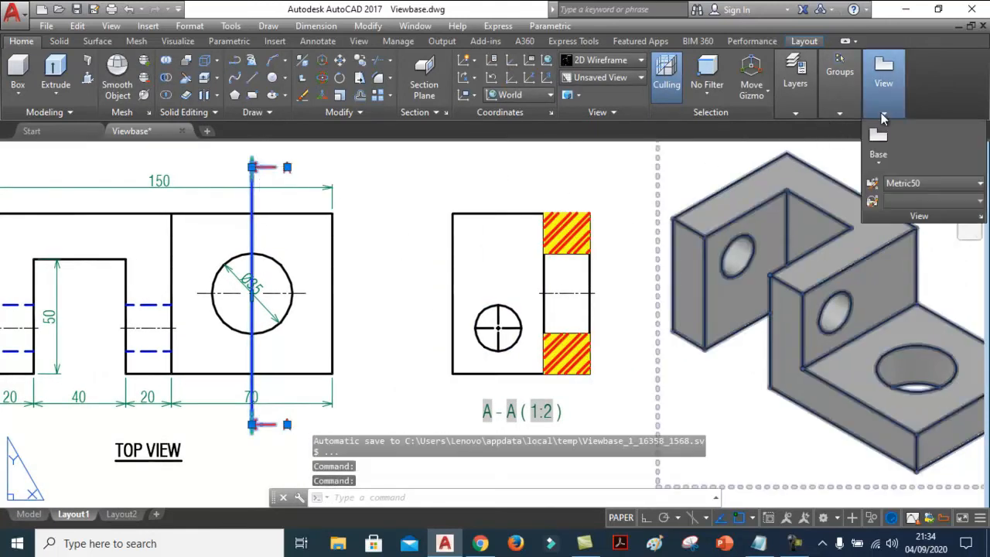
click(951, 187)
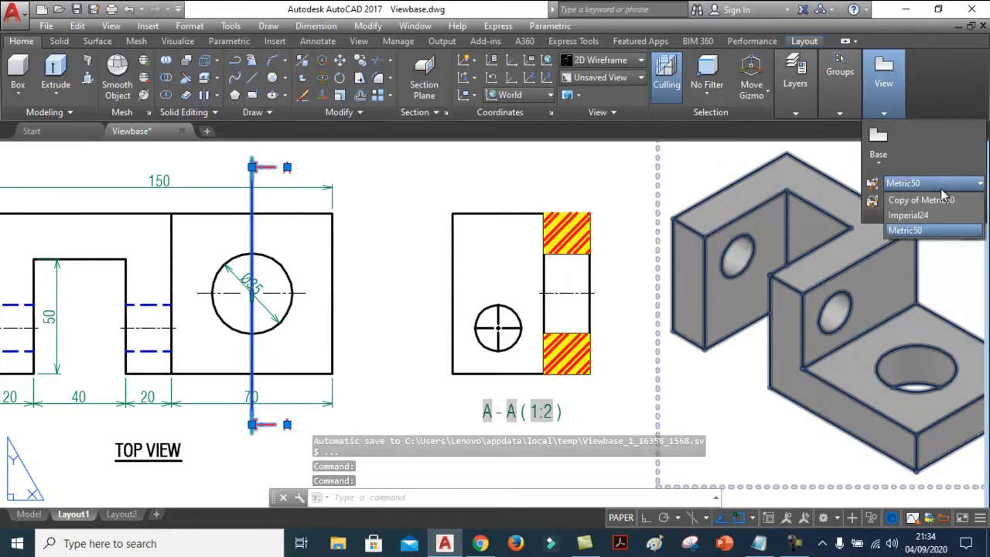
key(Escape)
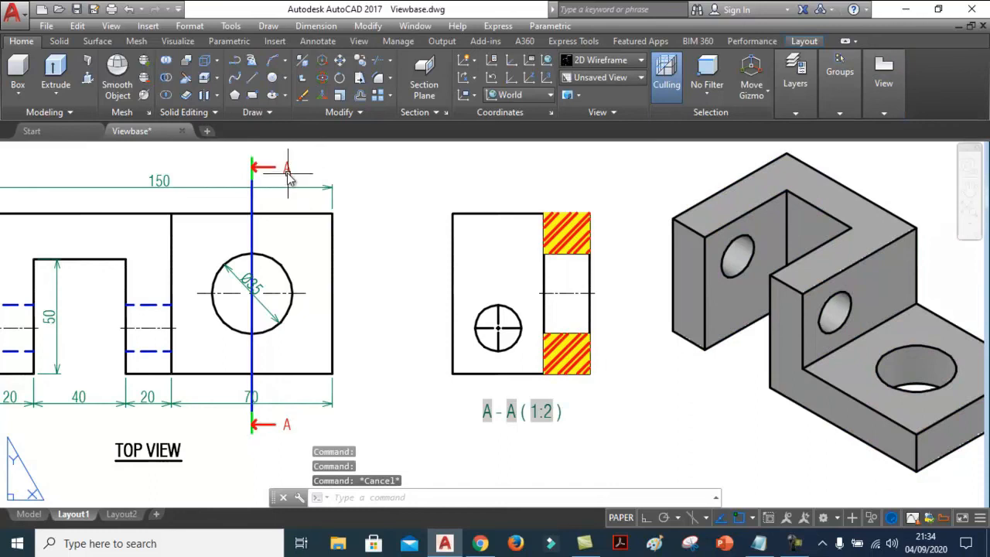
- Apply the Copy of Metric50 section view style to section line A-A in the top view
click(288, 175)
click(250, 174)
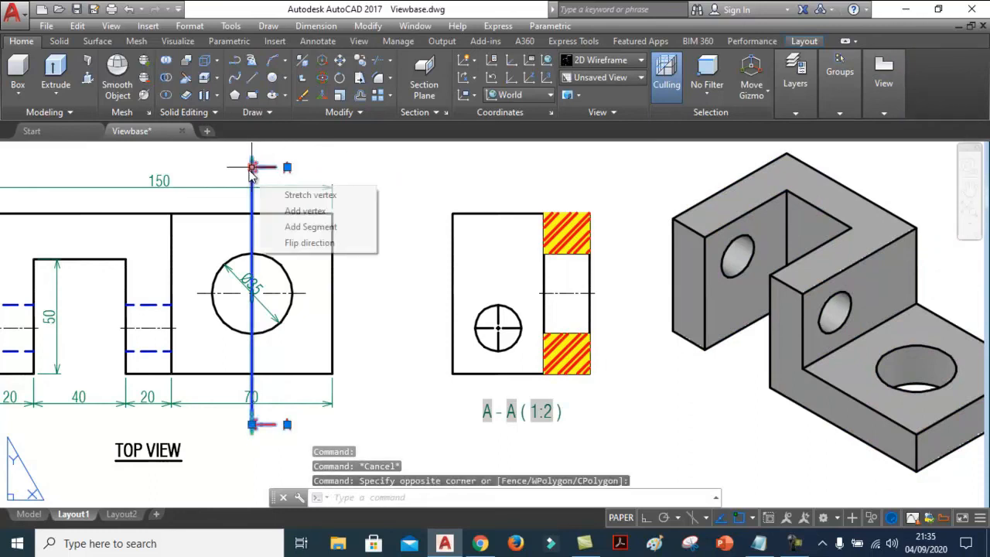
click(884, 113)
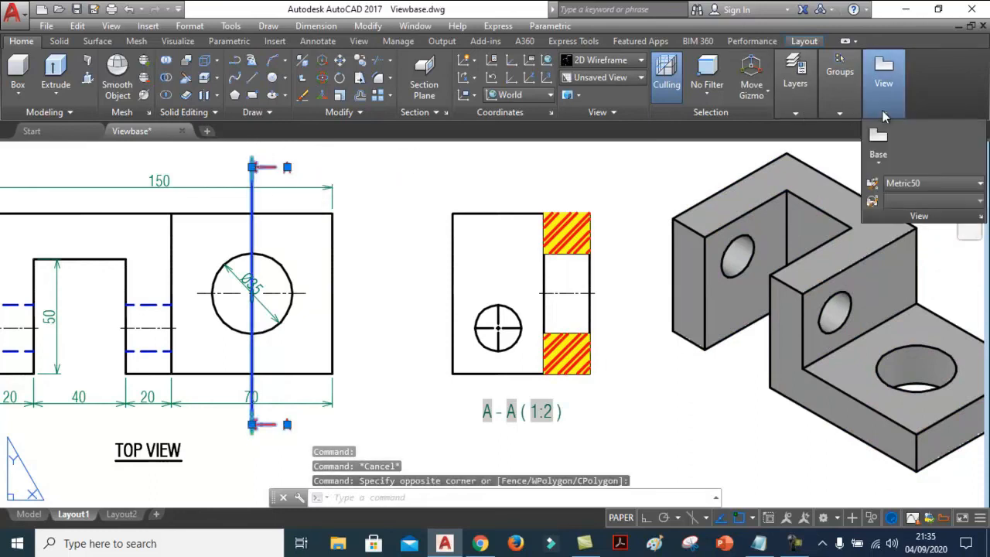
click(963, 189)
click(950, 200)
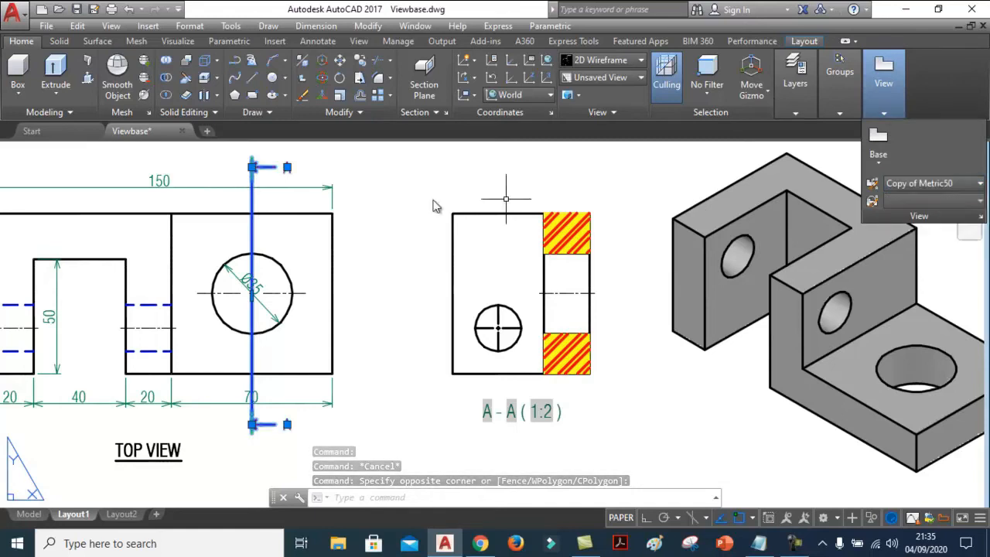
key(Escape)
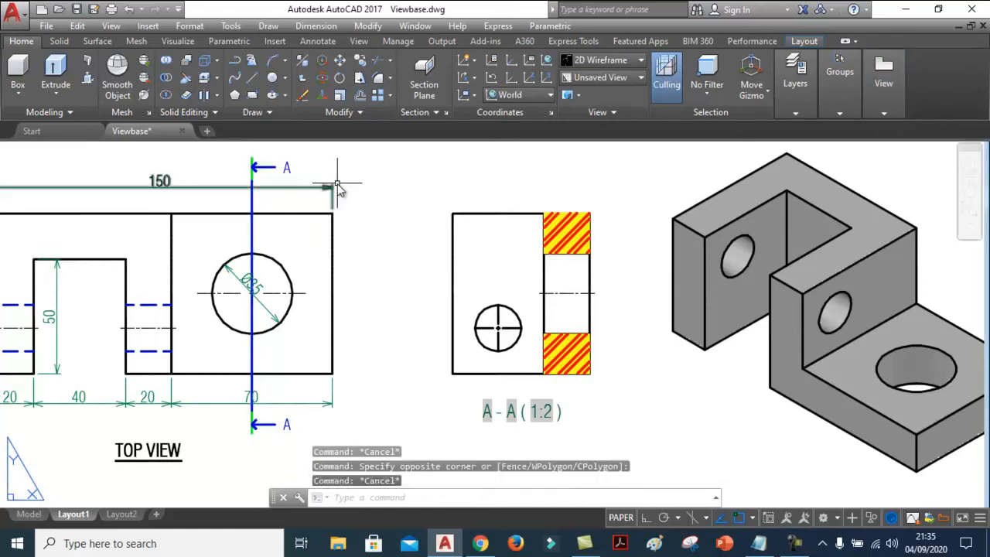
- Switch section line A-A in the top view back to the Metric50 section view style
click(285, 171)
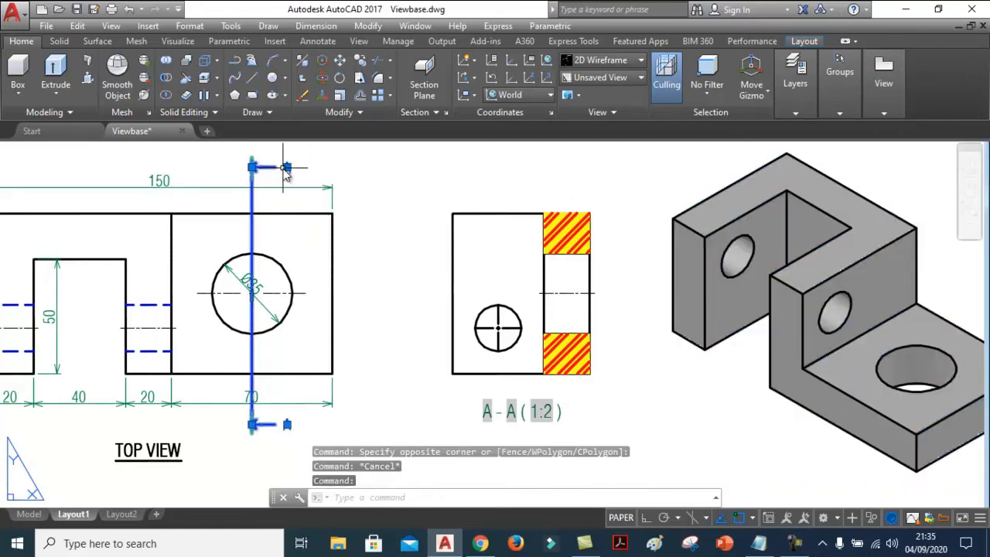
click(851, 194)
click(884, 113)
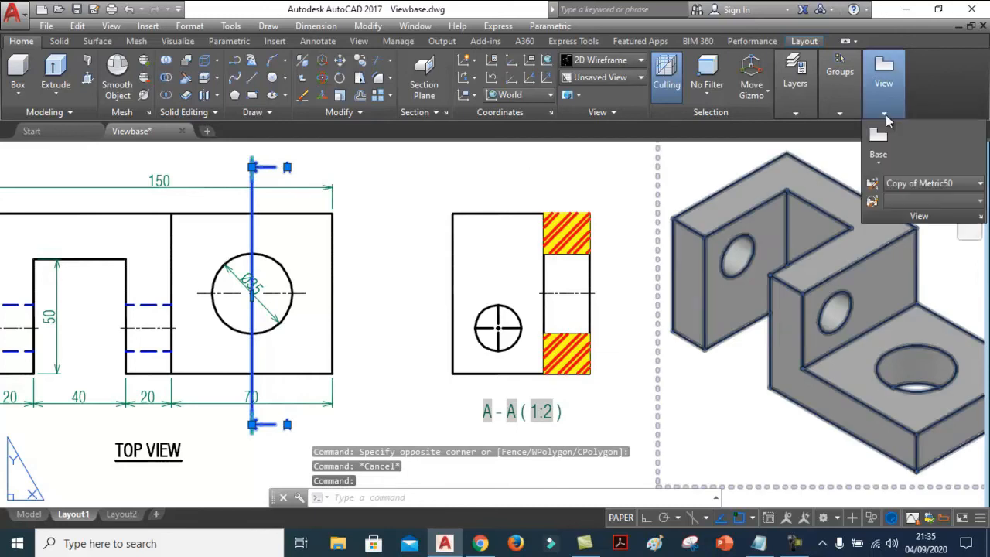
click(948, 183)
click(920, 228)
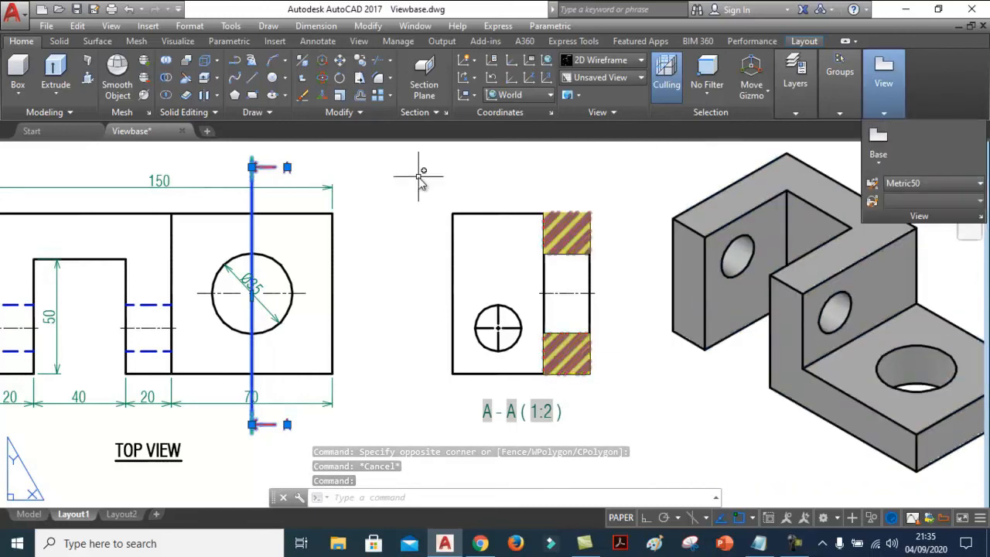
key(Escape)
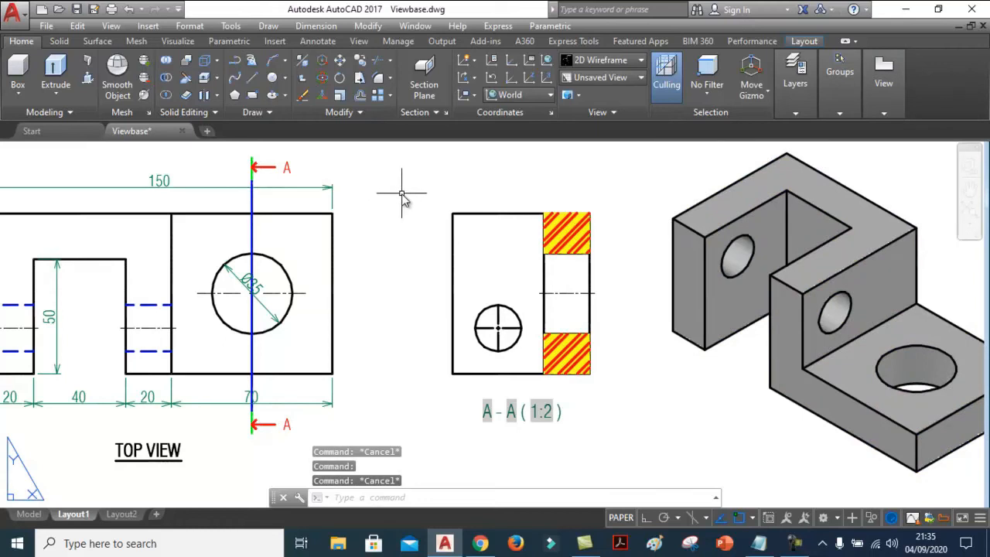
click(835, 186)
click(889, 112)
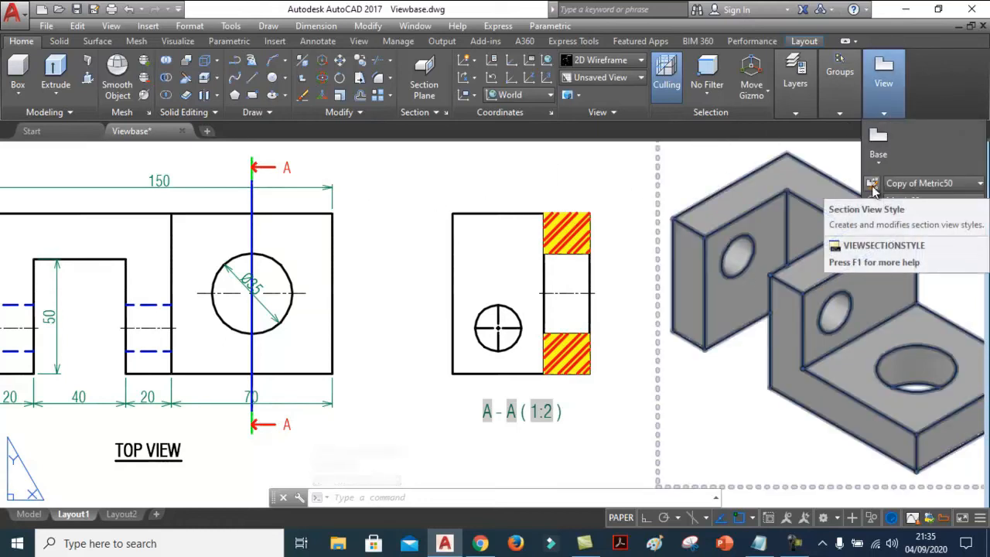
click(468, 164)
key(Escape)
key(Escape)
key(Escape)
scroll(428, 209, down, 5)
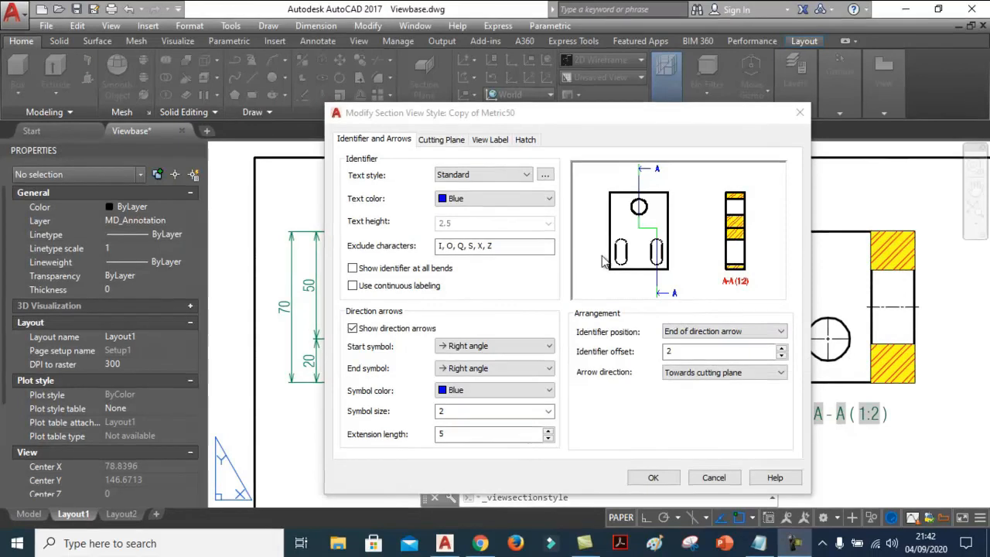
- Close the Section View Style Manager and the Properties palette to return to the layout
drag(459, 122, 468, 101)
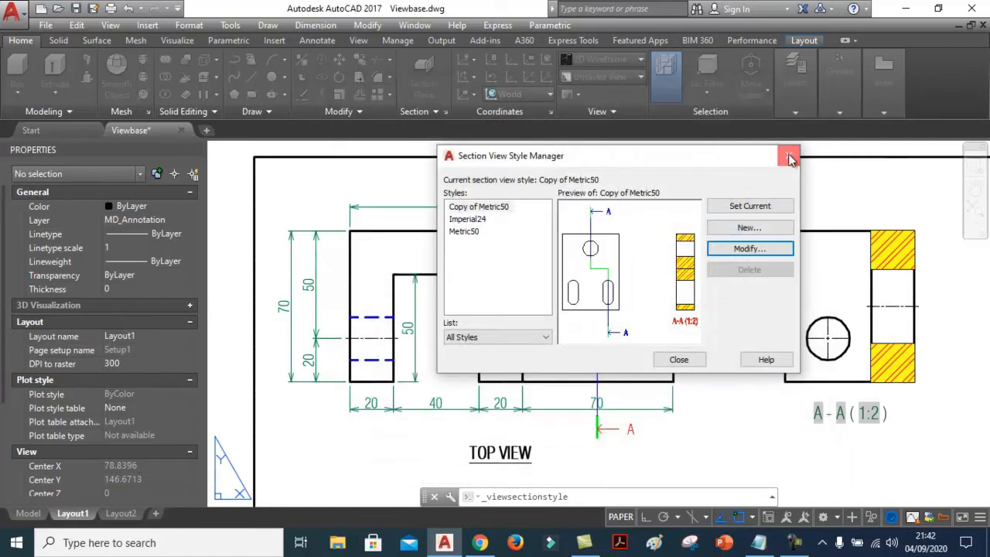
click(790, 155)
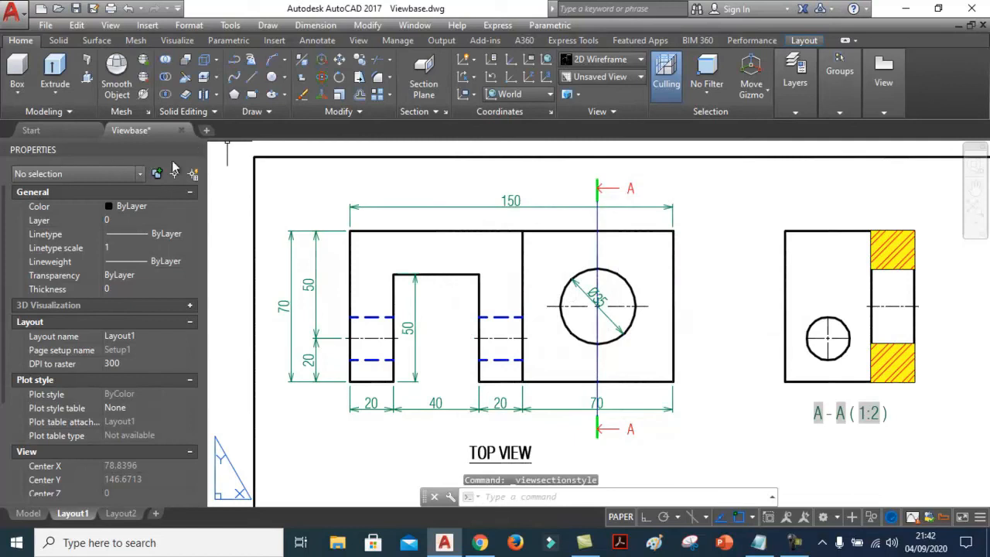
click(197, 150)
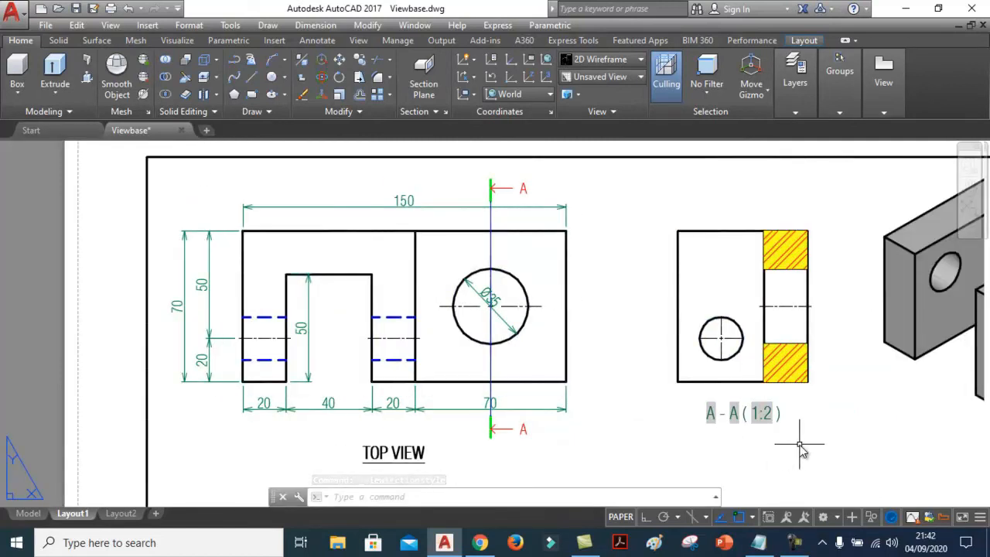
click(883, 113)
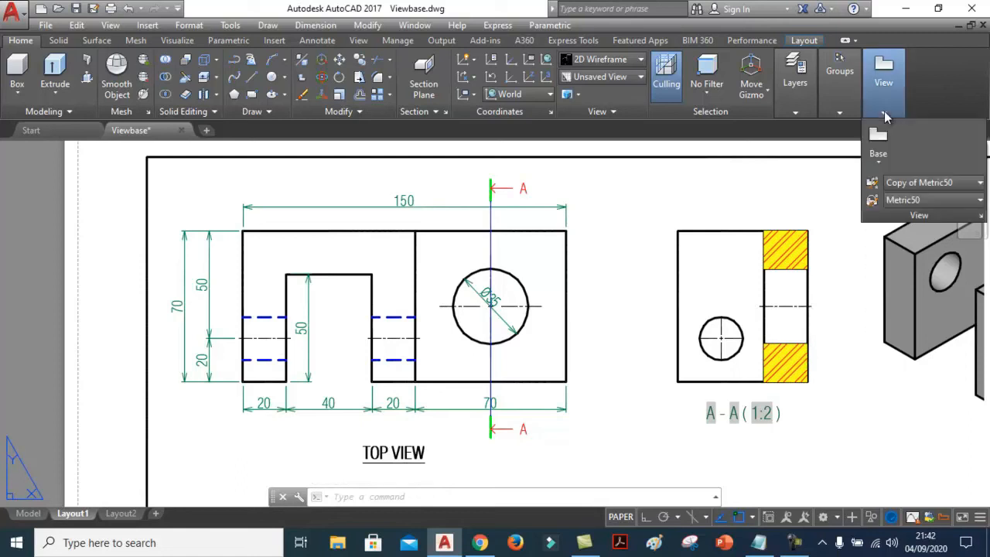
click(870, 183)
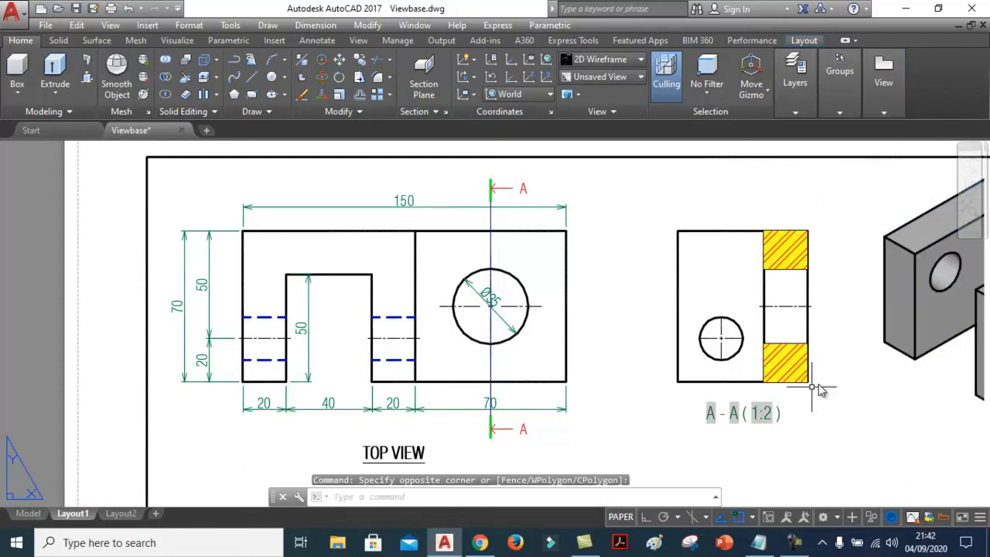
- Open the properties of the A-A (1:2) view label and set its text height to 5
click(757, 416)
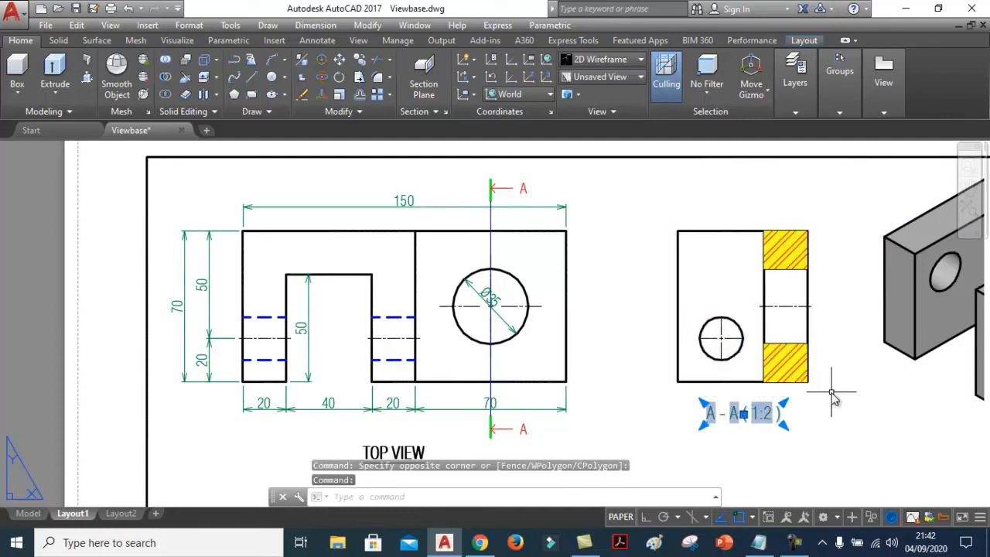
text(dh)
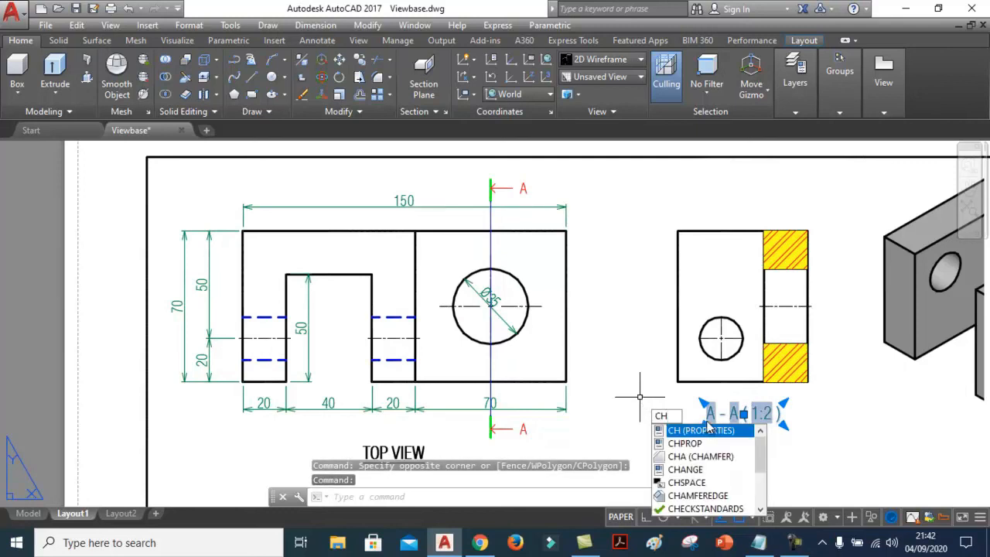
click(707, 427)
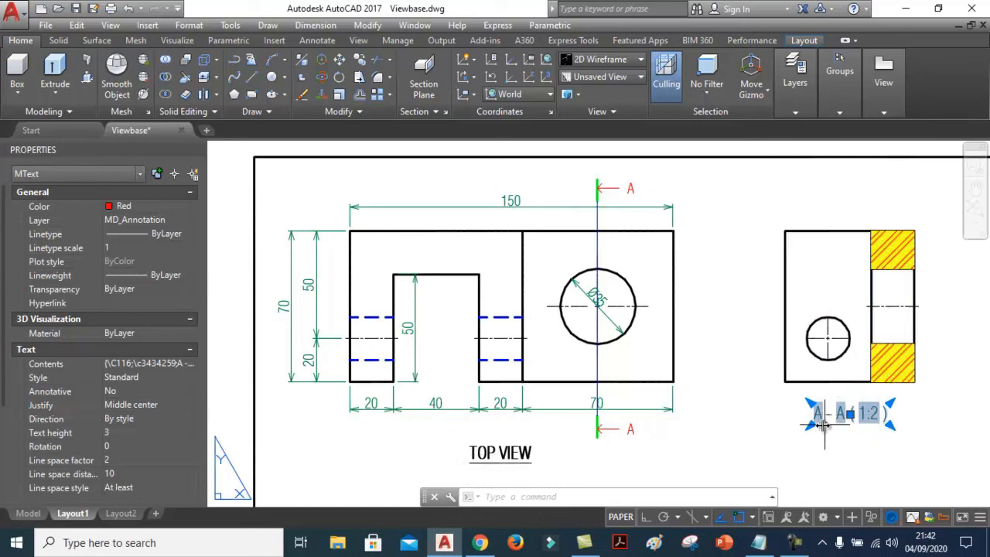
click(113, 432)
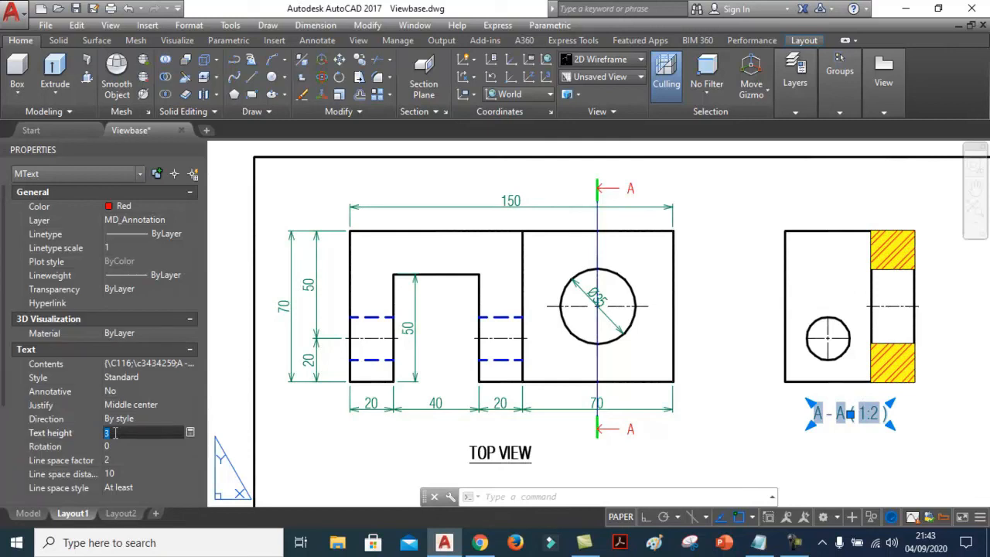
text(5)
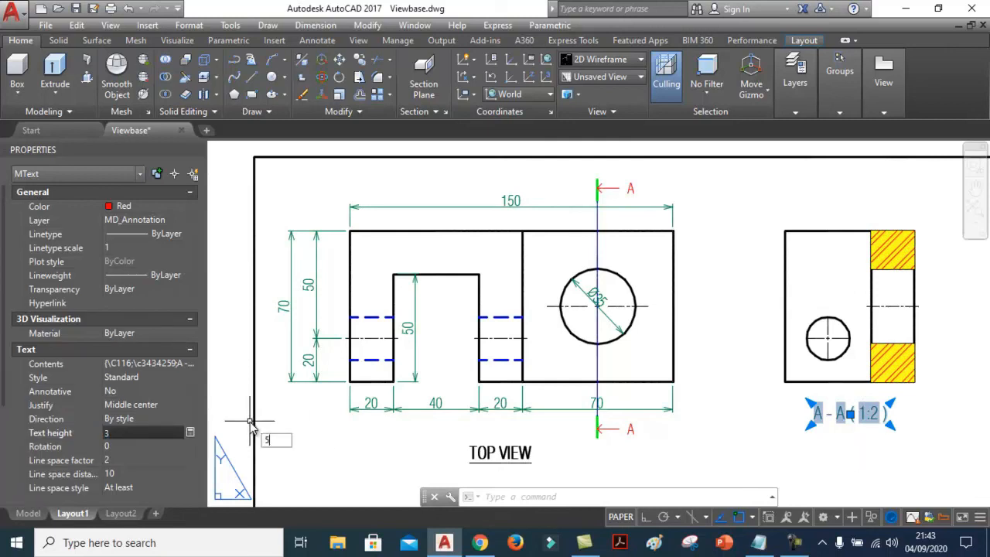
key(Return)
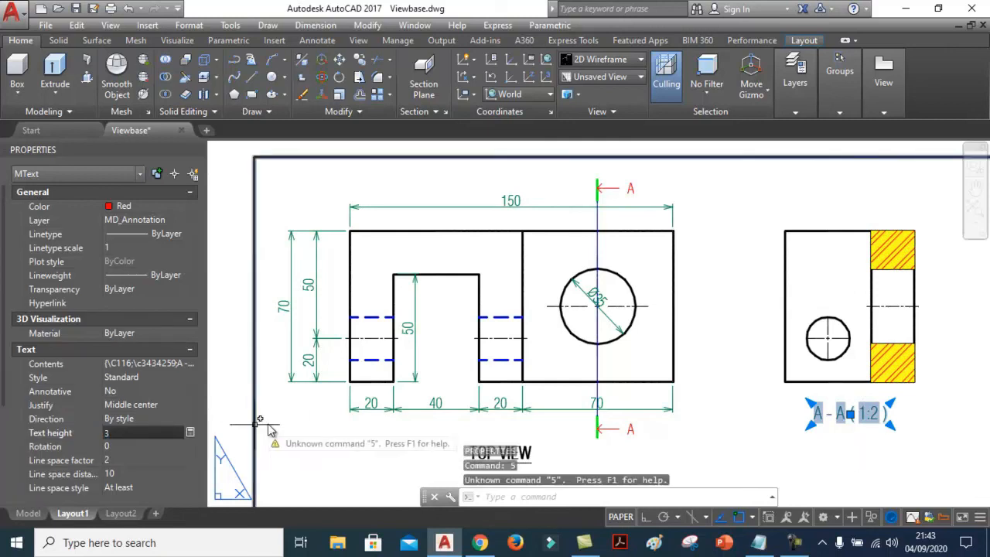
text(5)
click(137, 453)
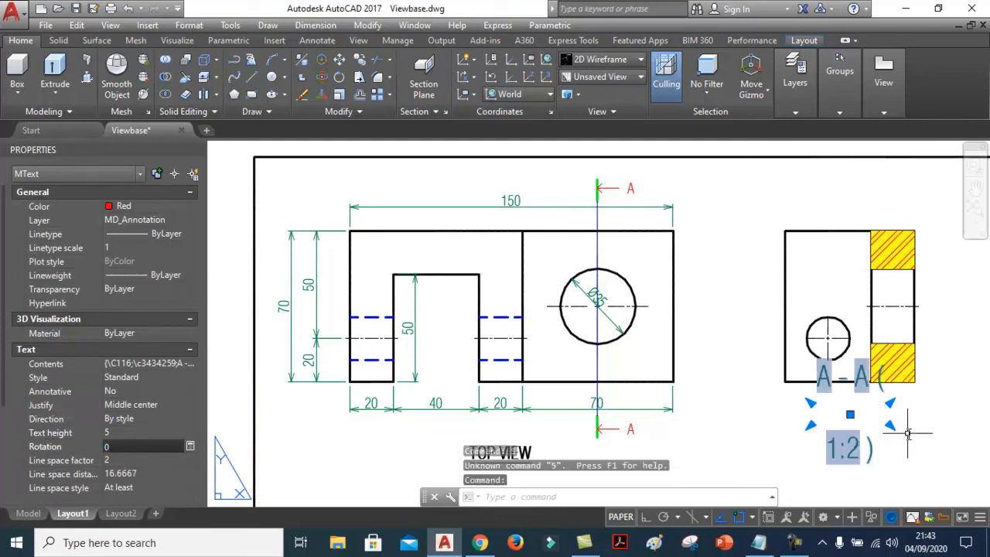
- Set the text height of the A-A view label back to 3 and deselect it
click(117, 432)
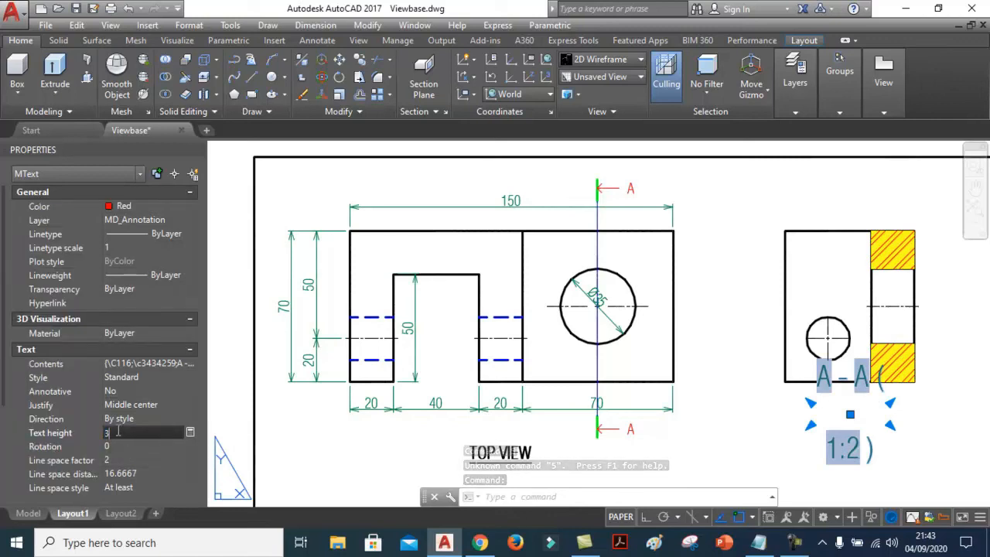
text(3)
key(Tab)
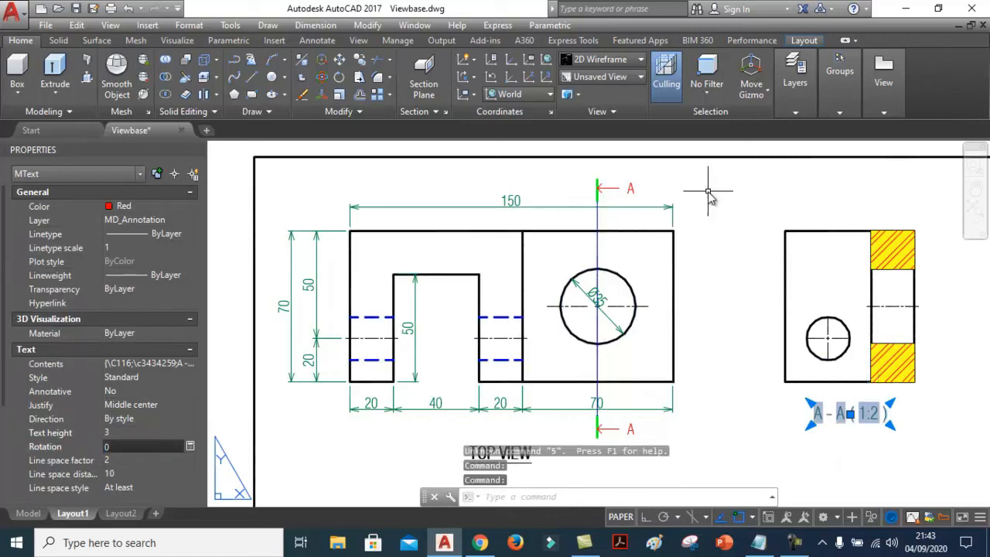
key(Escape)
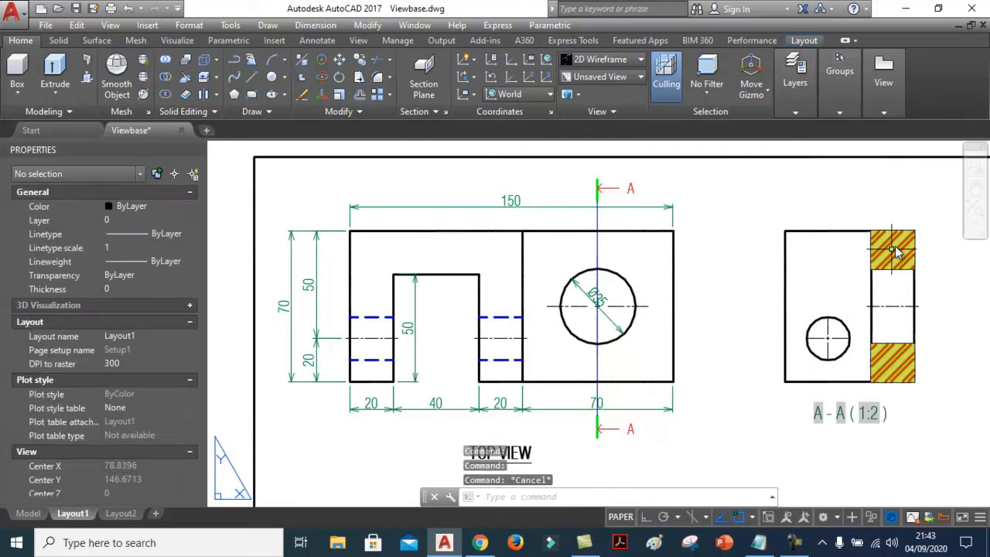
- Examine the hatch properties and pattern choices of section view A-A, leaving the hatch without changes
click(893, 247)
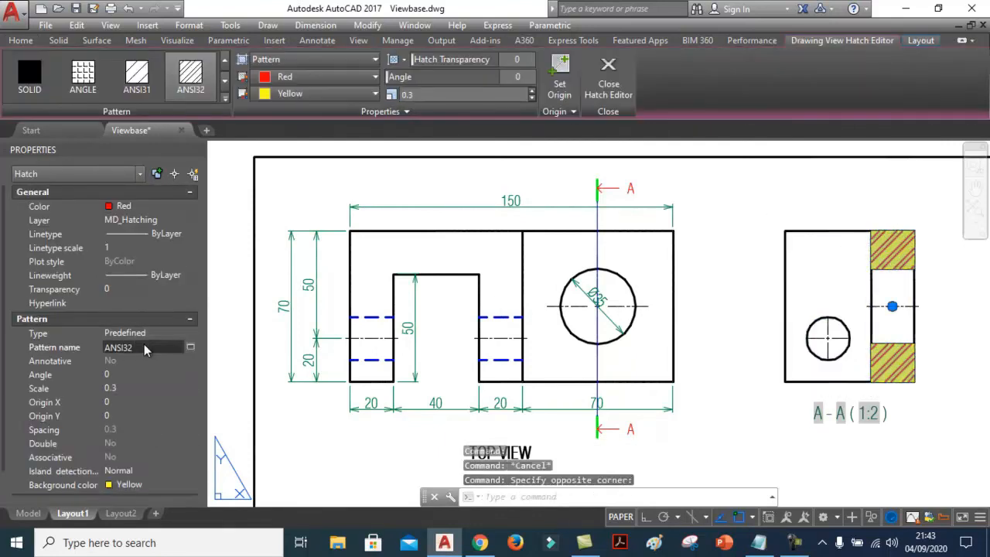
click(190, 347)
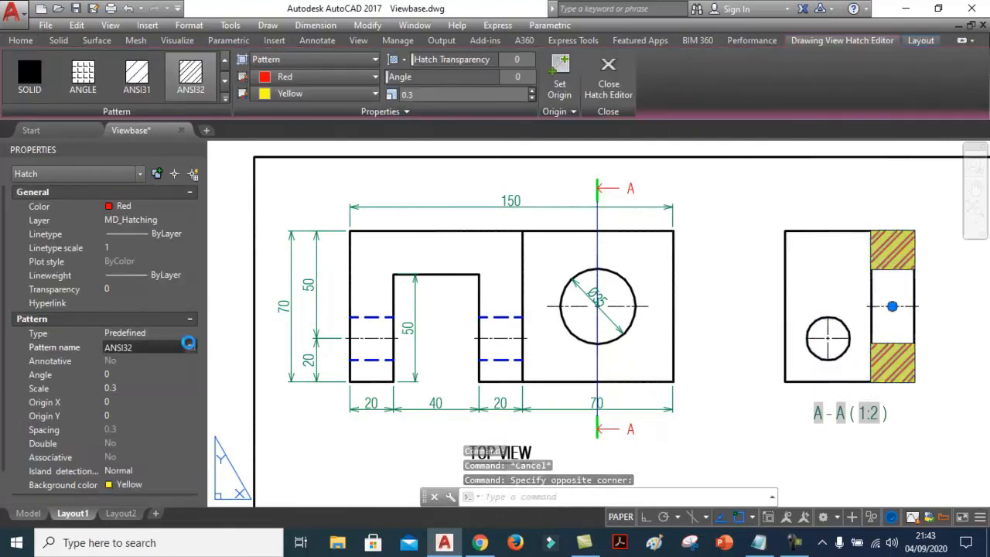
click(456, 438)
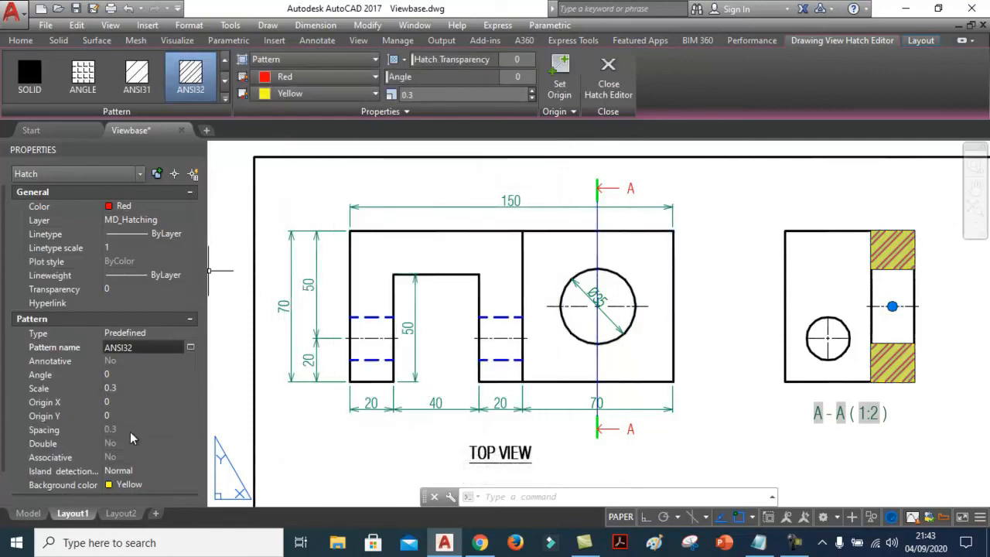
click(720, 404)
key(Escape)
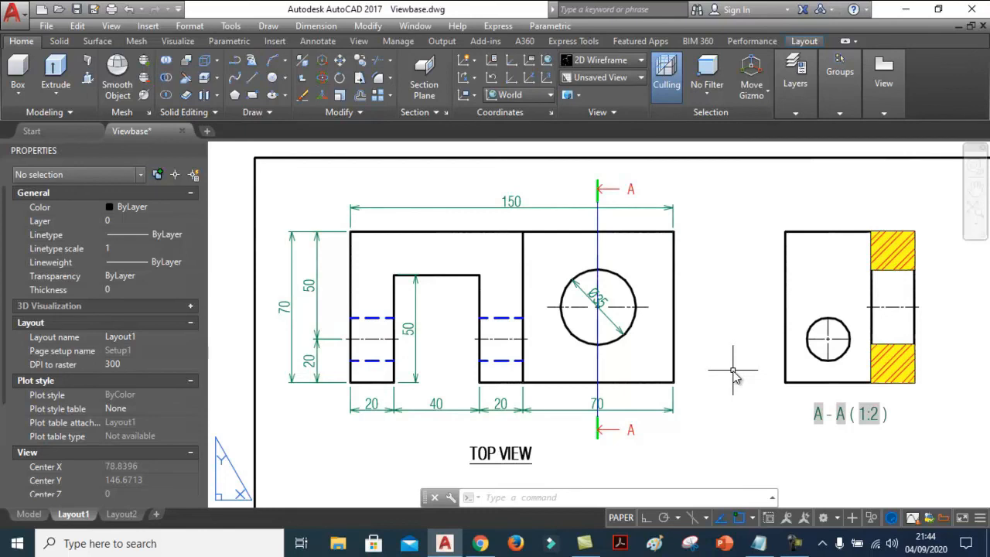
- Move section line A-A horizontally with ortho on into the 40 mm wide slot of the top view, and delete the disassociated annotation
click(600, 218)
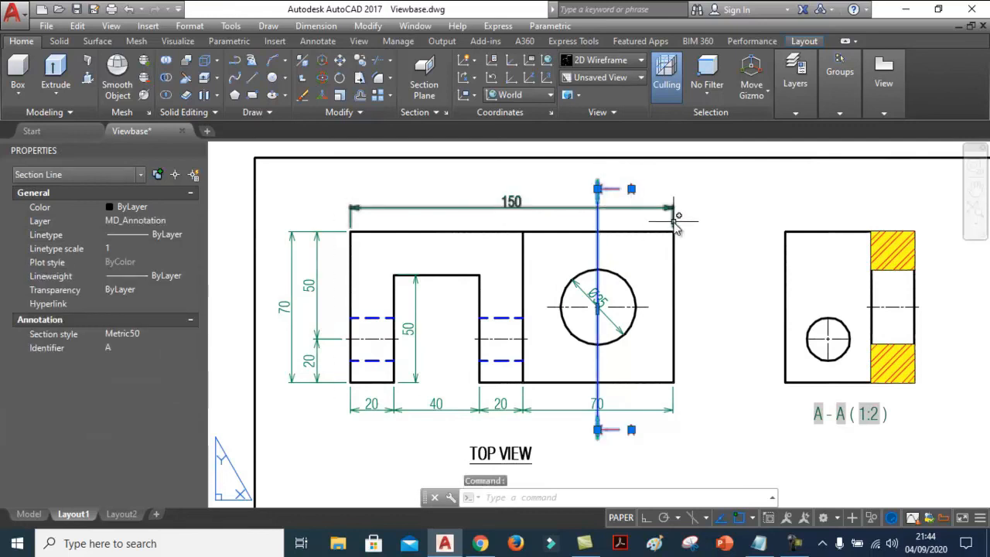
text(m)
key(Return)
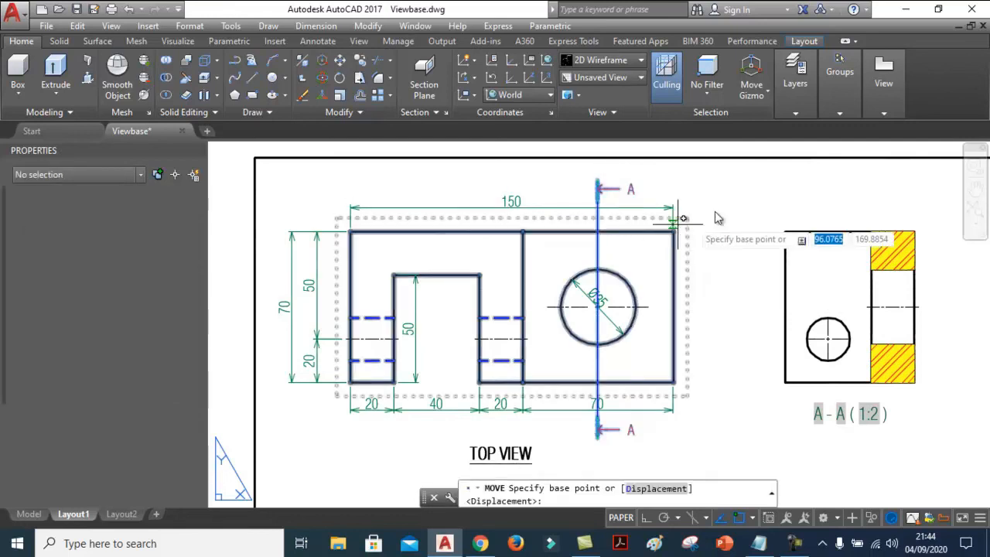
click(775, 185)
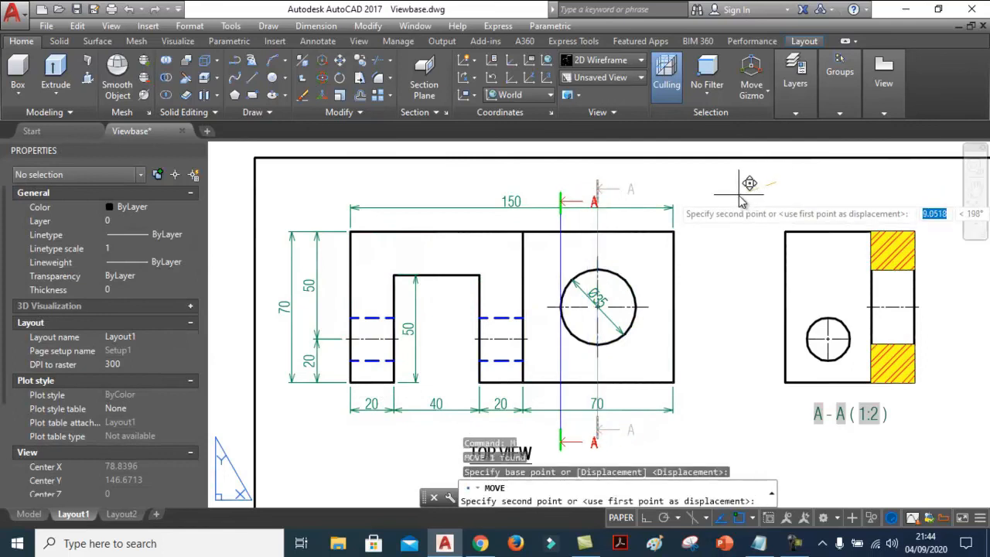
key(F8)
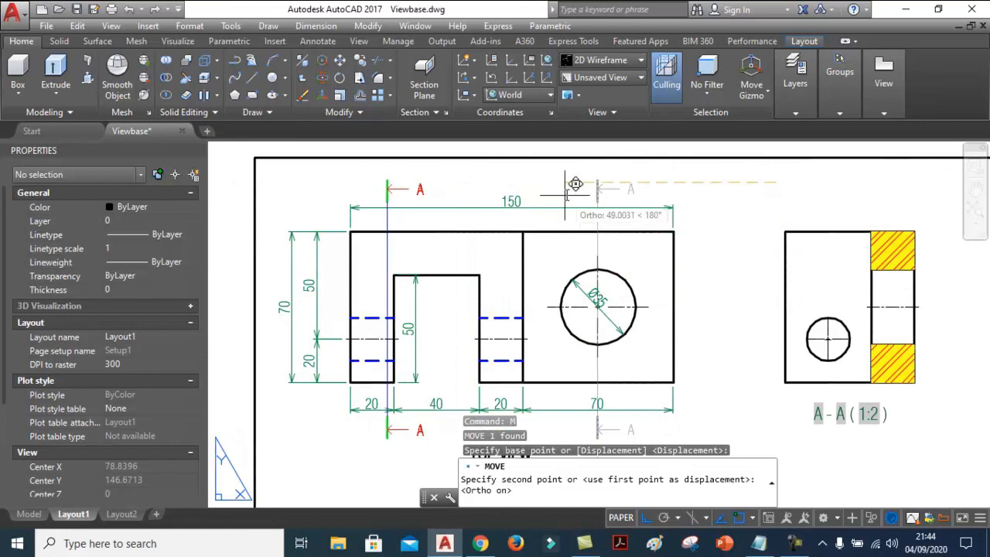
click(615, 172)
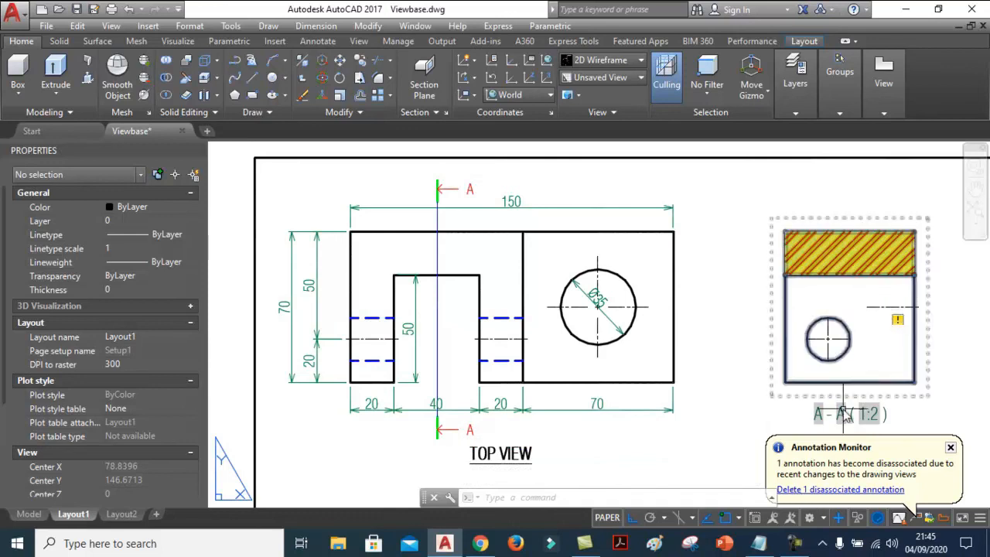
click(794, 490)
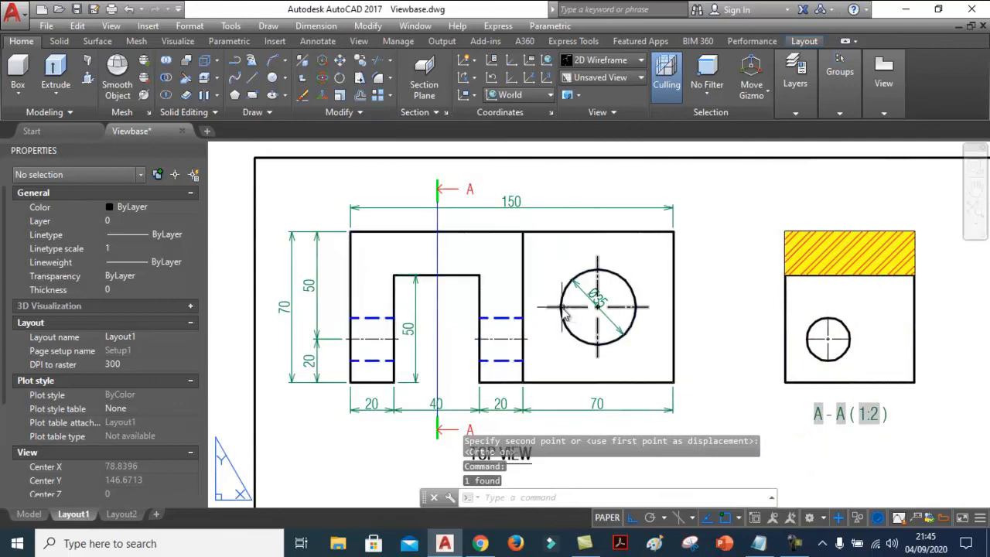
- Move section line A-A horizontally back onto the centre of the Ø35 hole in the top view
click(412, 219)
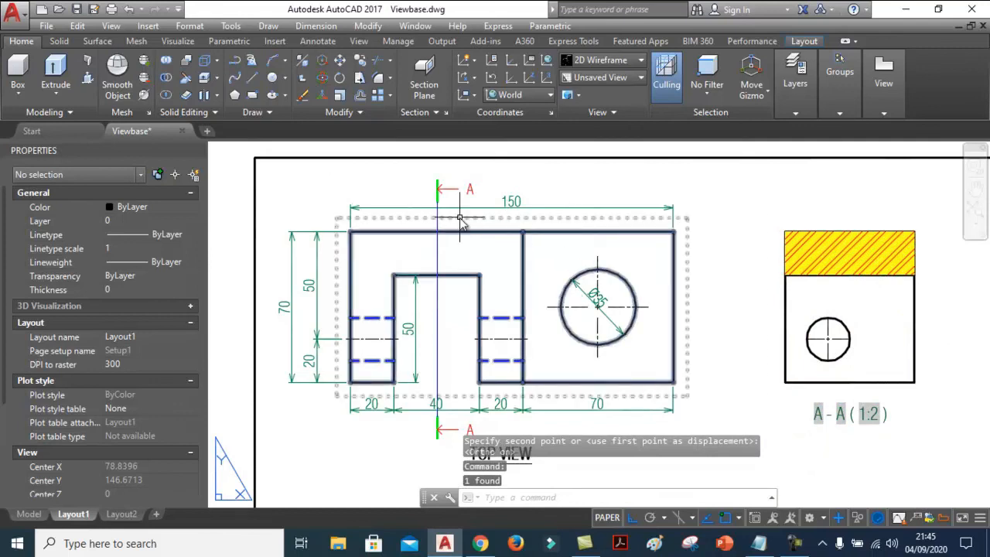
key(Return)
click(438, 199)
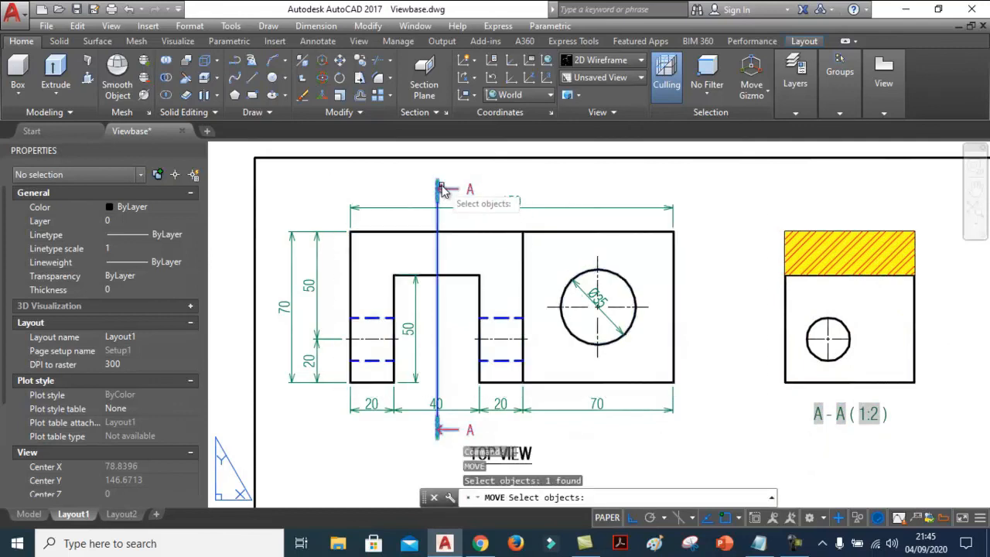
key(Return)
scroll(593, 301, up, 2)
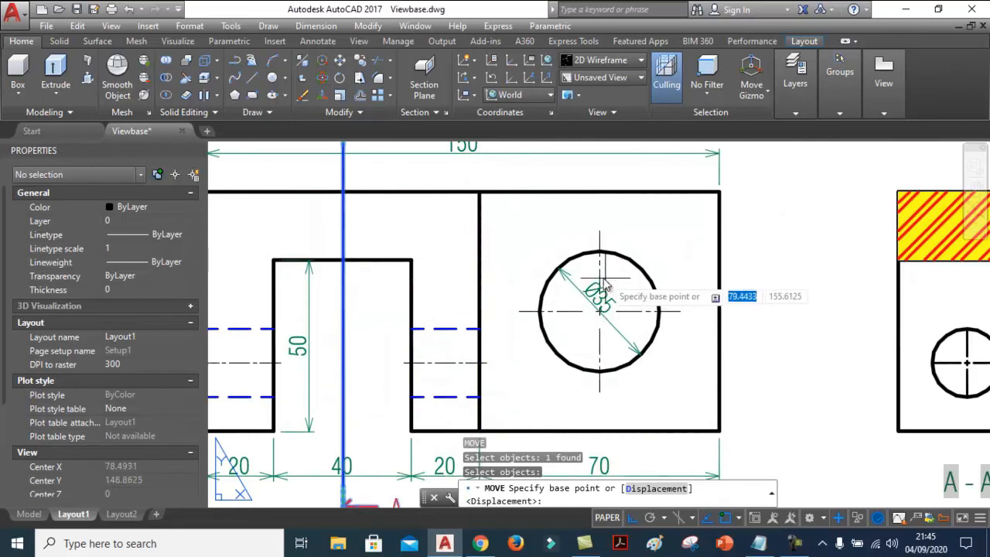
click(342, 275)
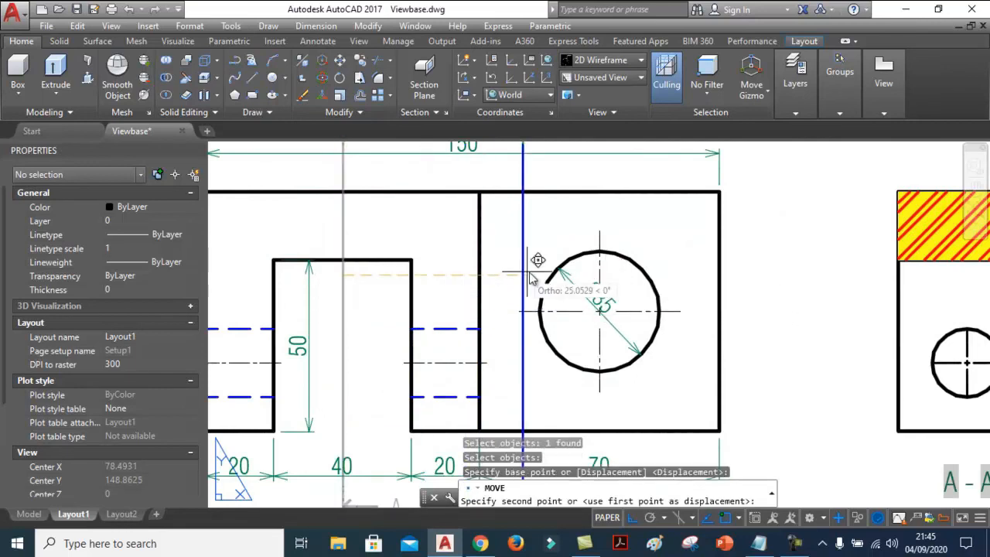
click(597, 278)
scroll(733, 297, down, 2)
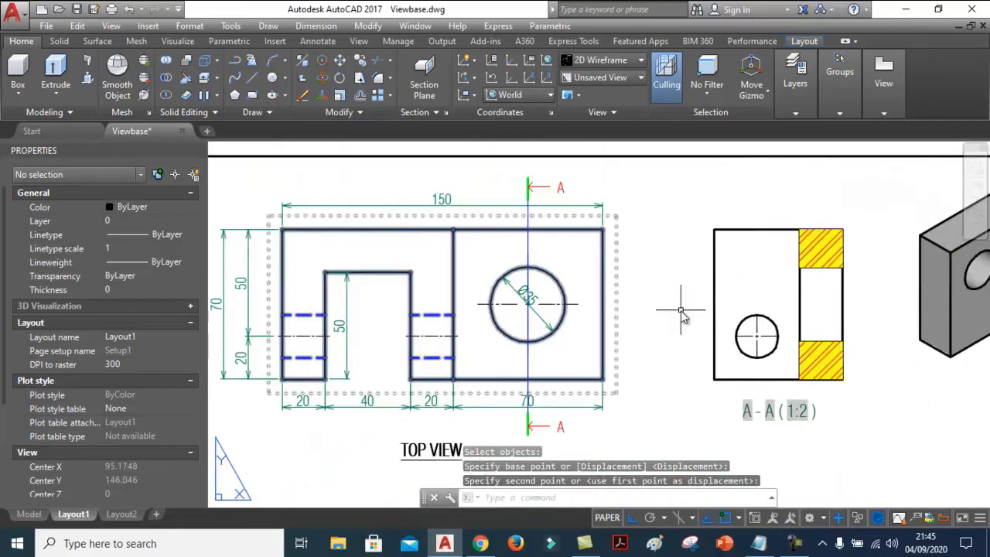
scroll(656, 290, down, 2)
scroll(647, 280, up, 2)
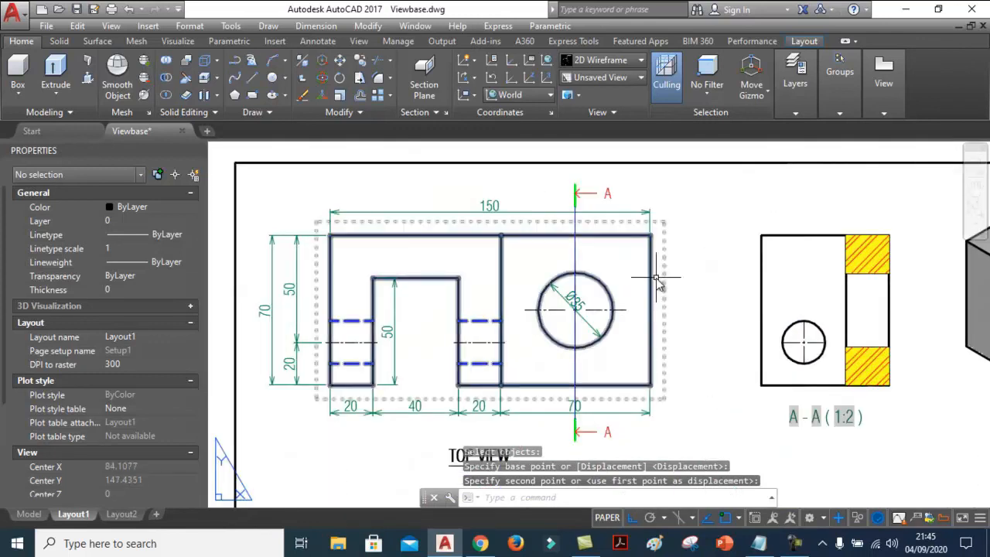
middle_drag(707, 256, 687, 259)
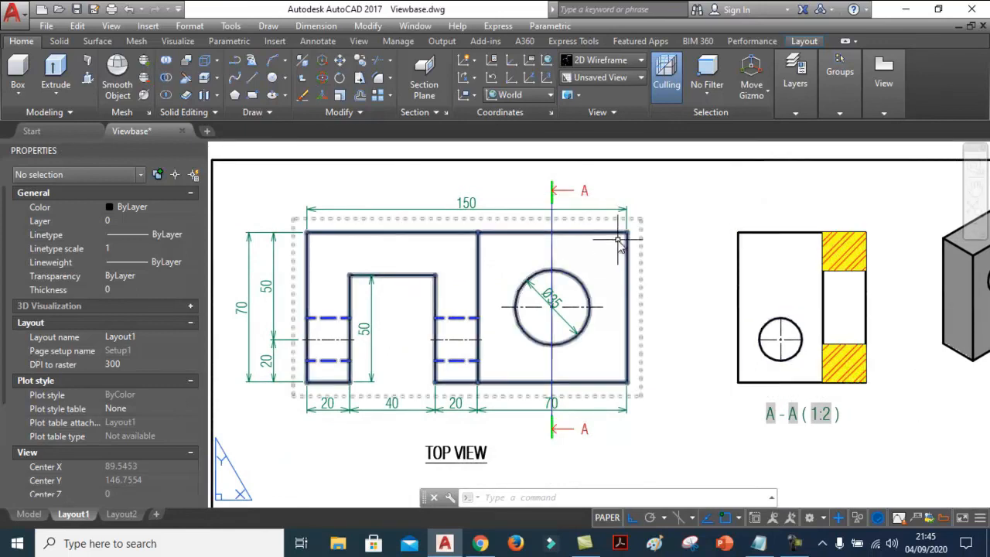
- Flip the viewing direction of section line A-A in the top view
click(573, 198)
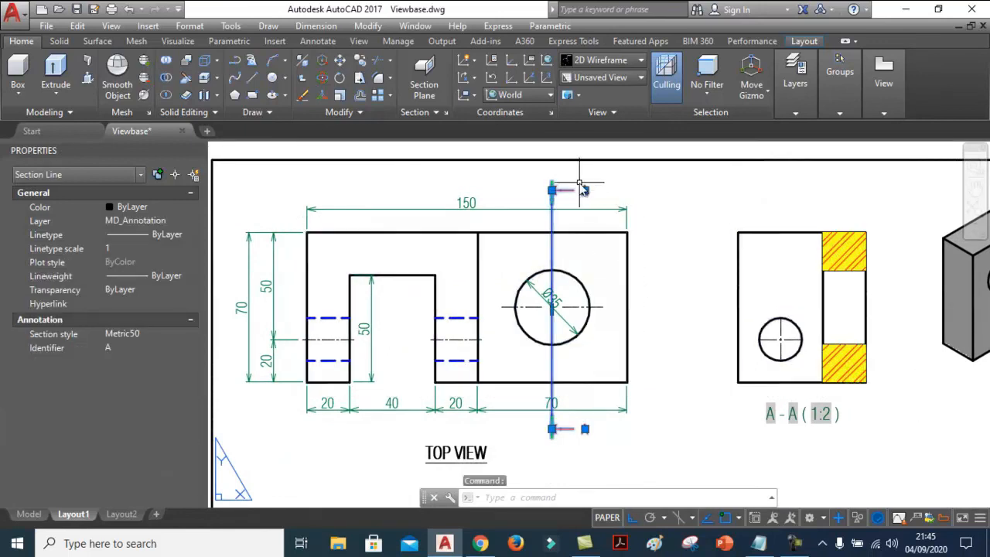
mouse_move(552, 191)
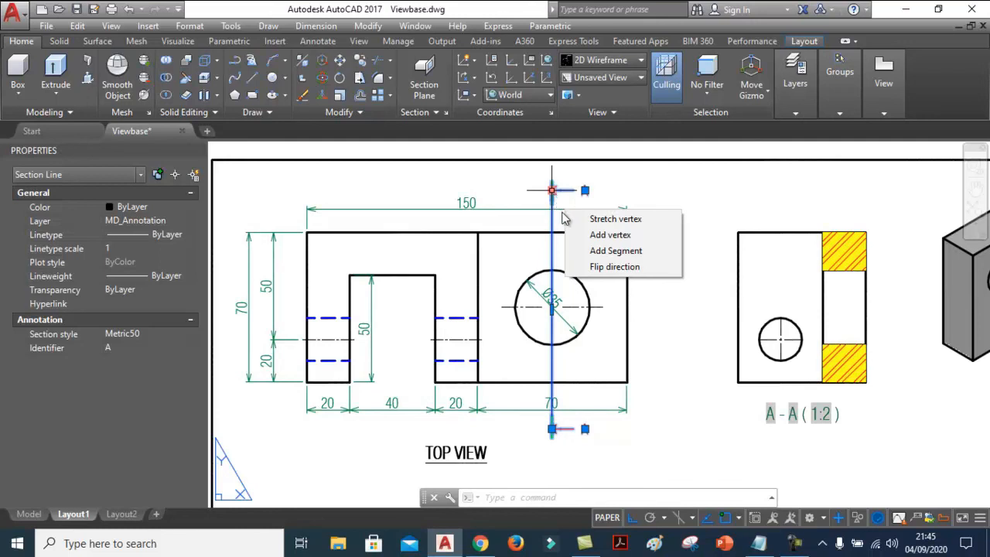
scroll(566, 202, up, 5)
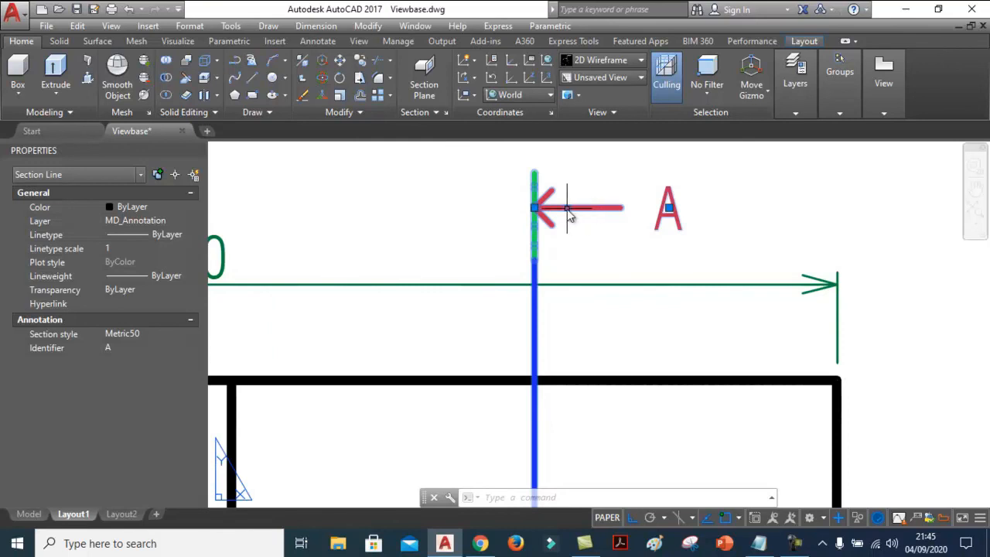
scroll(464, 205, down, 4)
scroll(504, 203, up, 2)
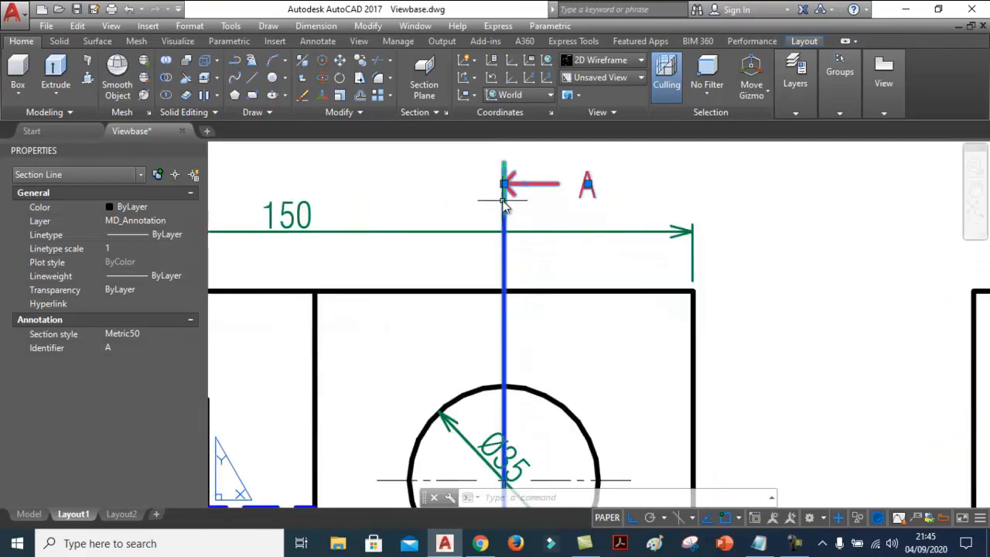
mouse_move(504, 184)
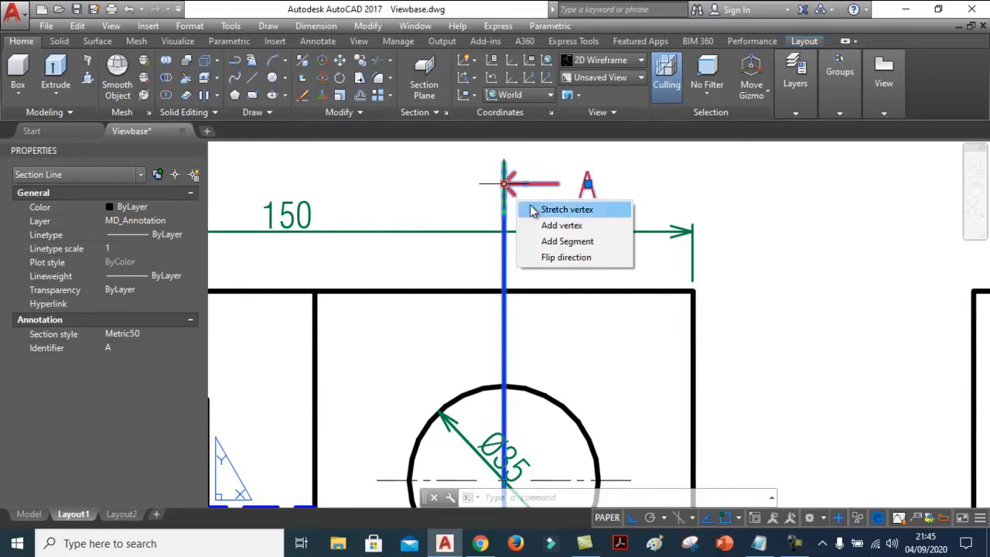
click(565, 258)
scroll(568, 258, down, 3)
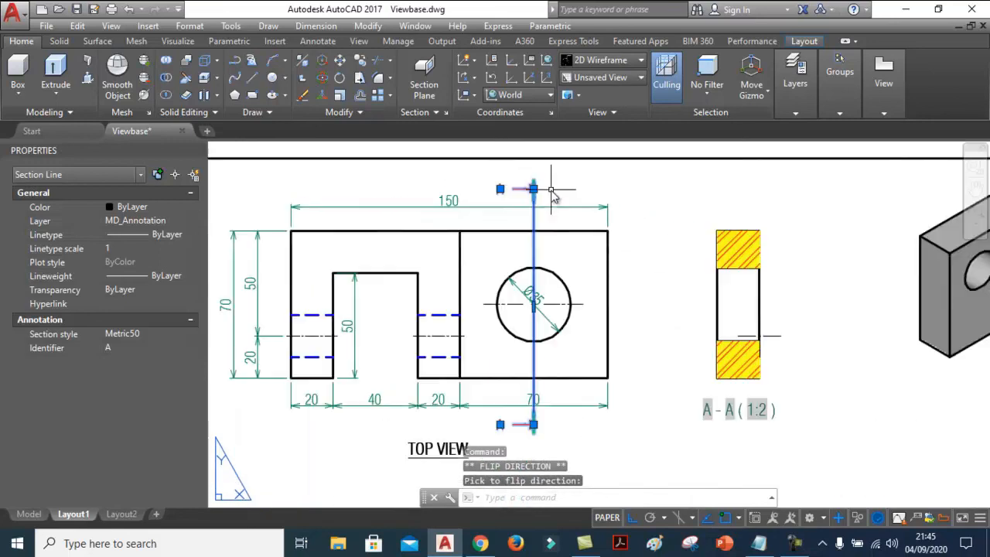
- Move only the two A identifiers of the section line horizontally closer to their arrows, the lower one by about 1.7 mm
scroll(503, 171, up, 5)
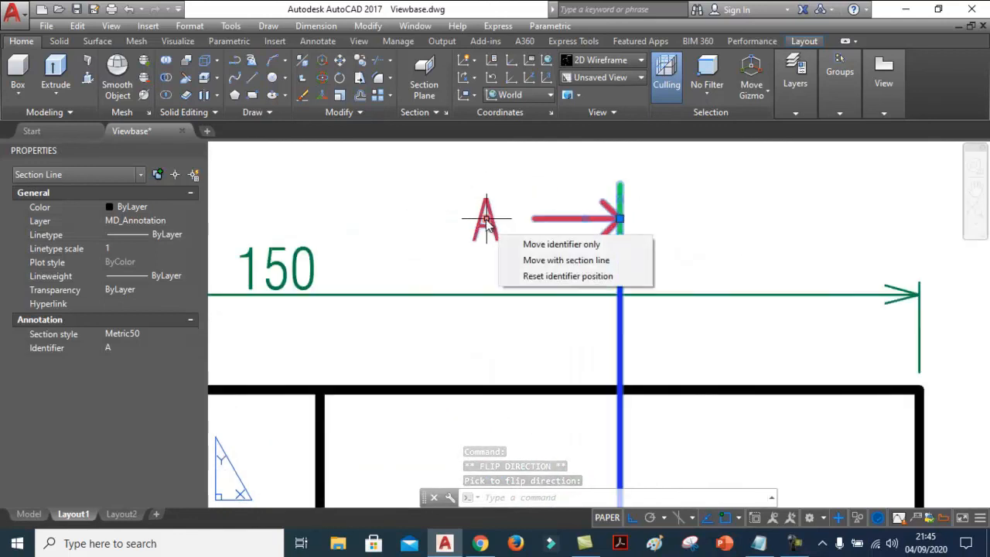
click(486, 219)
click(512, 220)
scroll(530, 205, down, 5)
scroll(554, 224, down, 2)
scroll(546, 354, up, 6)
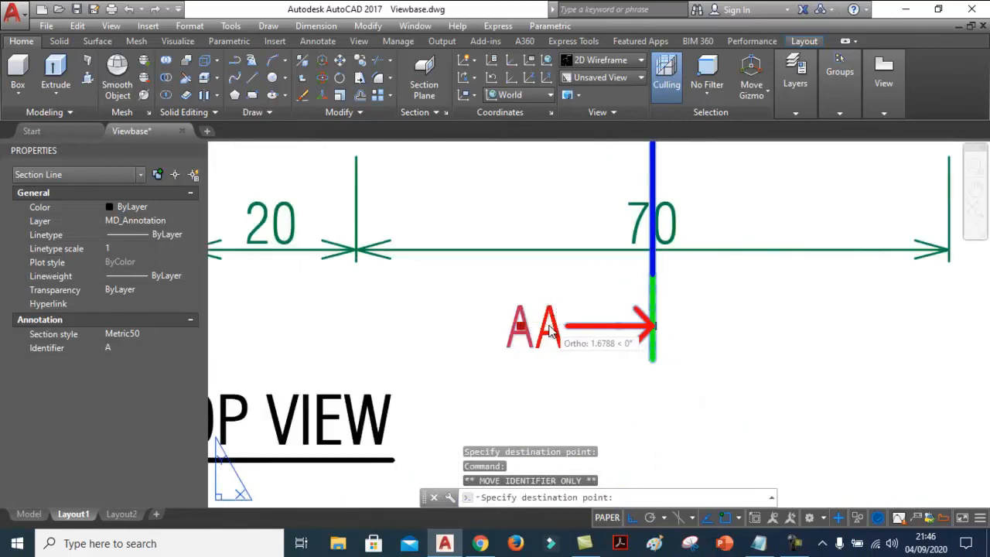
click(547, 326)
scroll(529, 371, down, 3)
scroll(546, 365, up, 4)
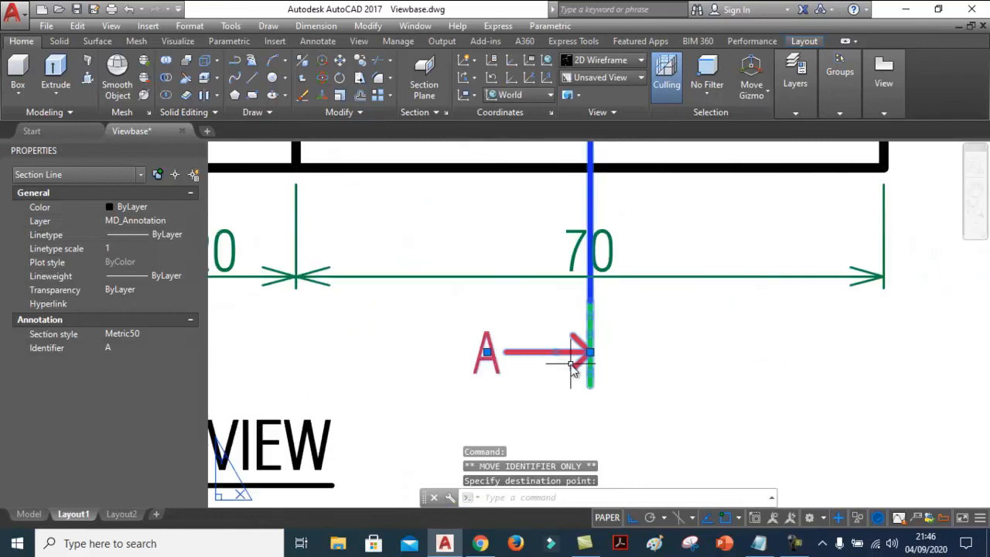
- Stretch section line A-A horizontally into the left 20 mm wide leg of the top view, and undo the stretch
scroll(573, 361, down, 4)
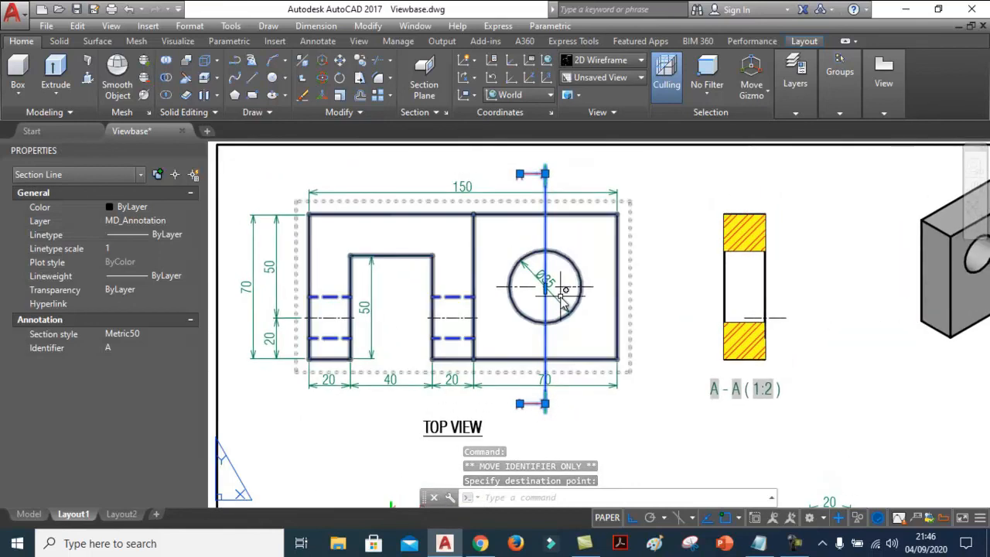
click(552, 285)
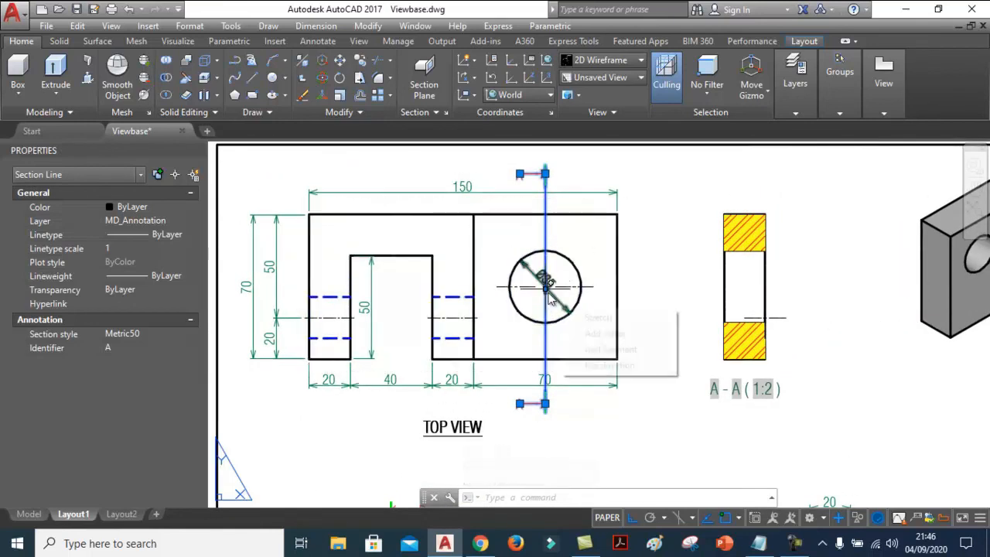
mouse_move(547, 292)
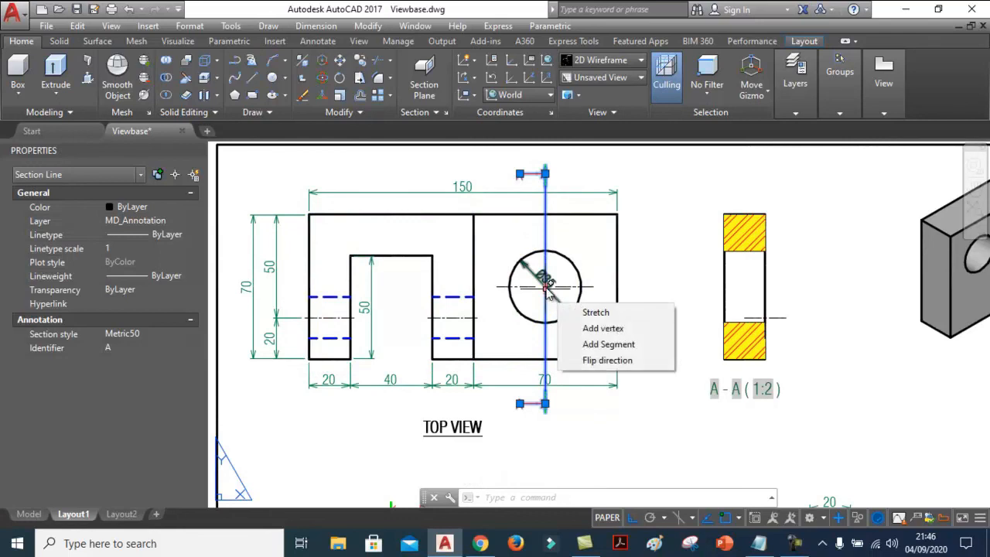
click(546, 287)
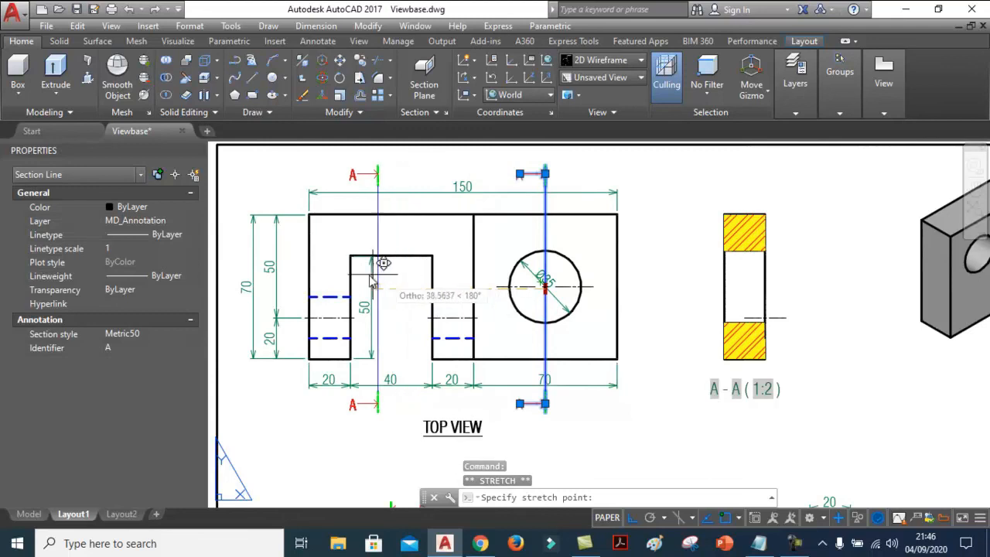
click(337, 276)
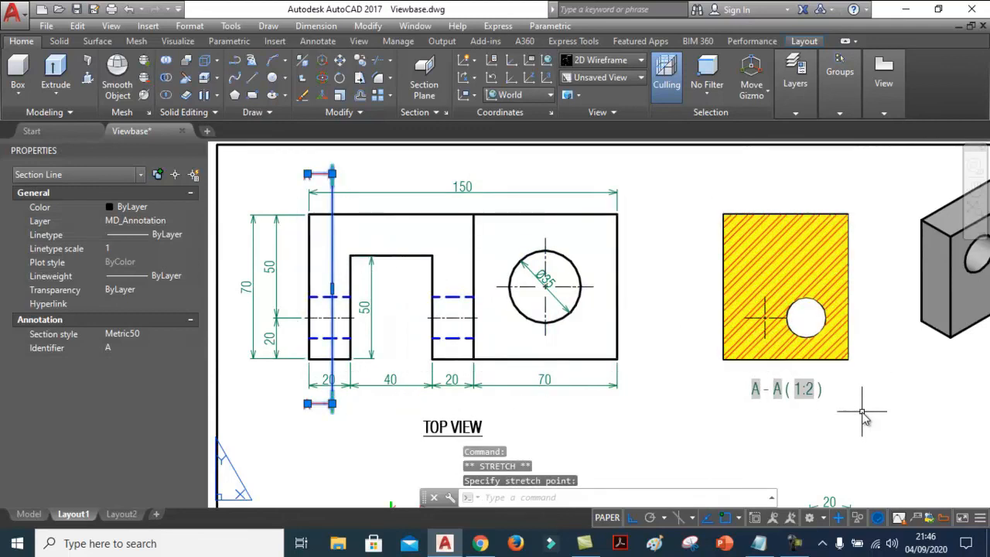
text(u)
key(Return)
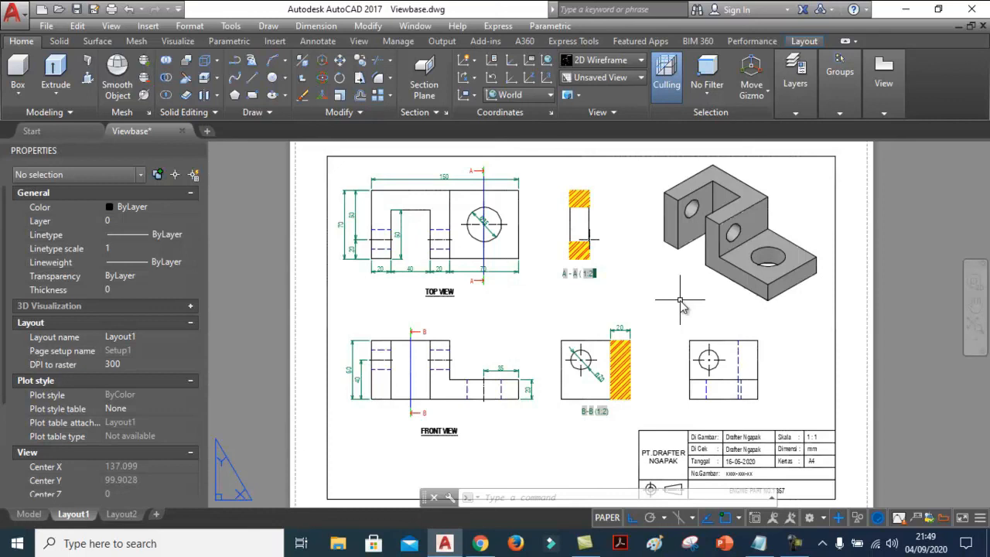
- Switch to Chrome to view the Drafter Ngapak YouTube channel's uploads, and return to the AutoCAD layout to review the drawing views
click(480, 543)
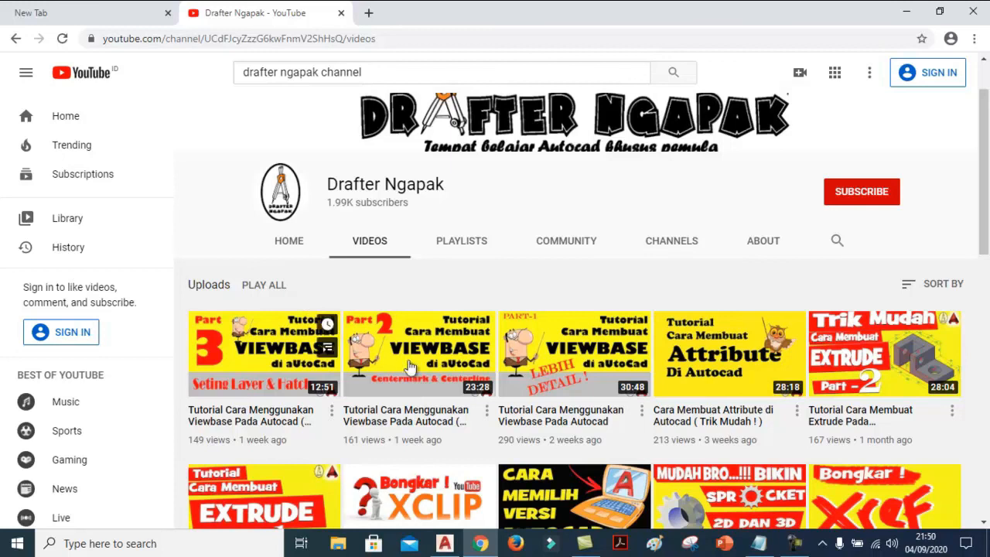
click(447, 544)
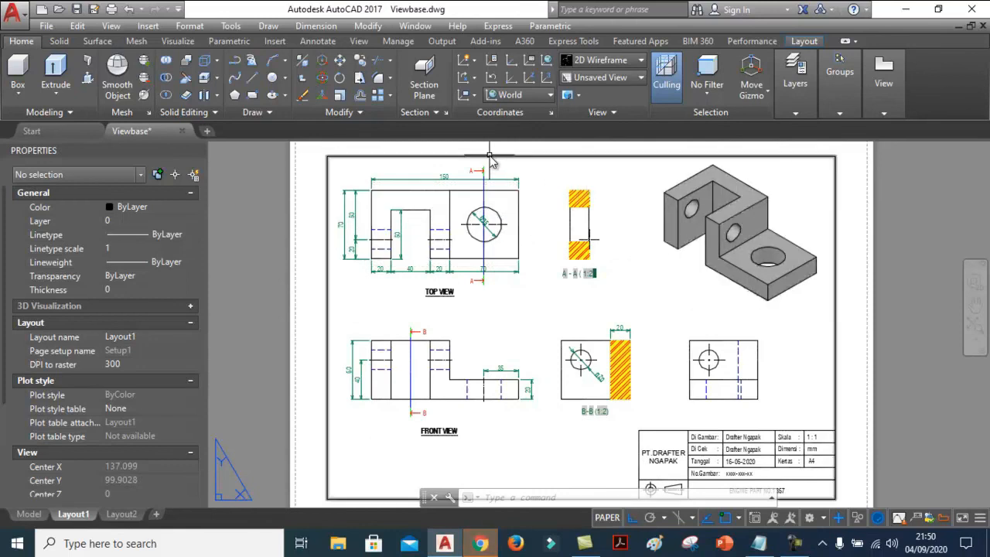
scroll(486, 164, up, 2)
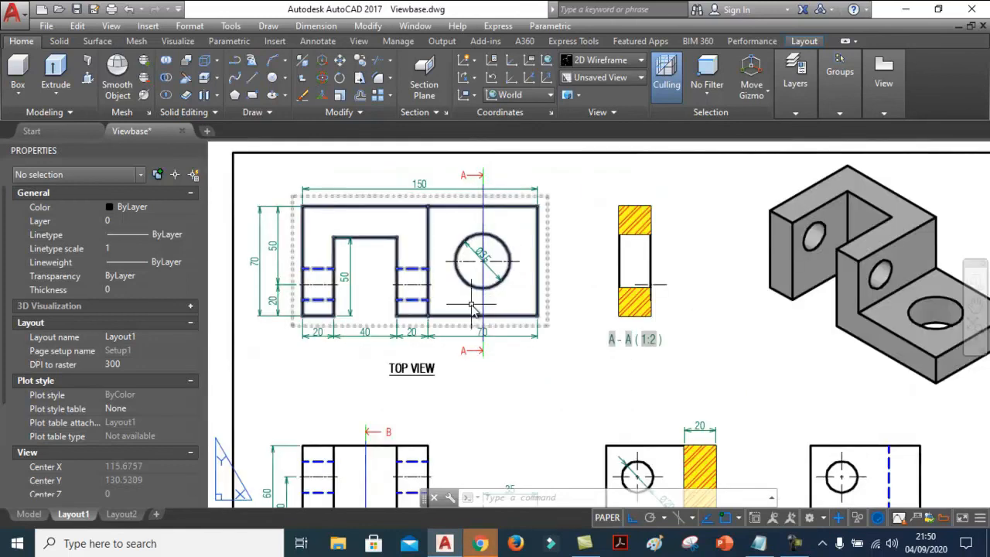
scroll(498, 314, down, 3)
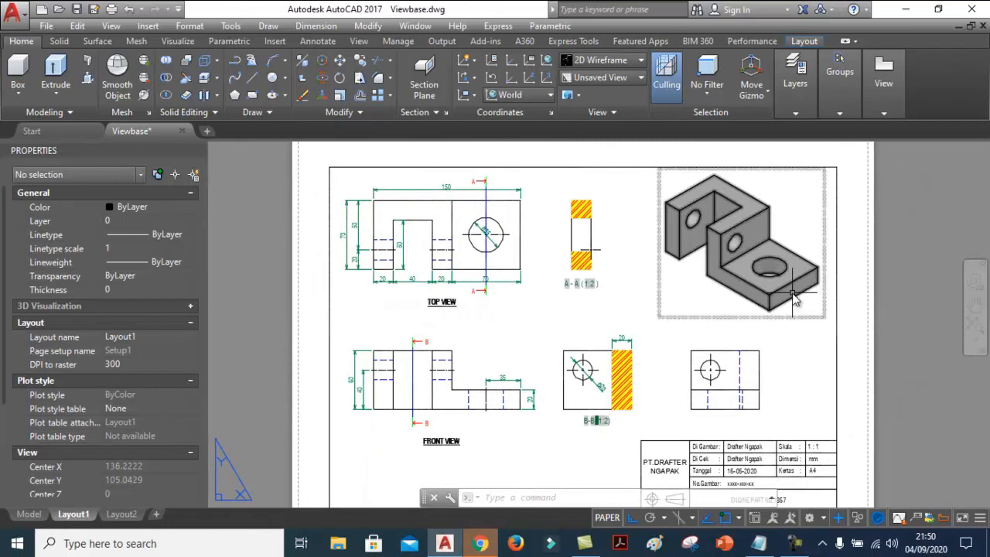
mouse_move(812, 288)
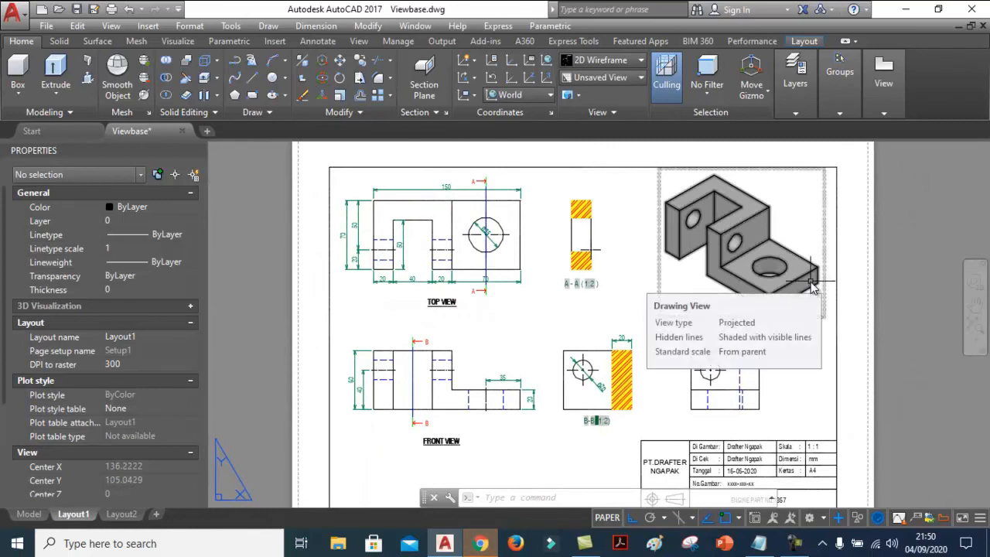